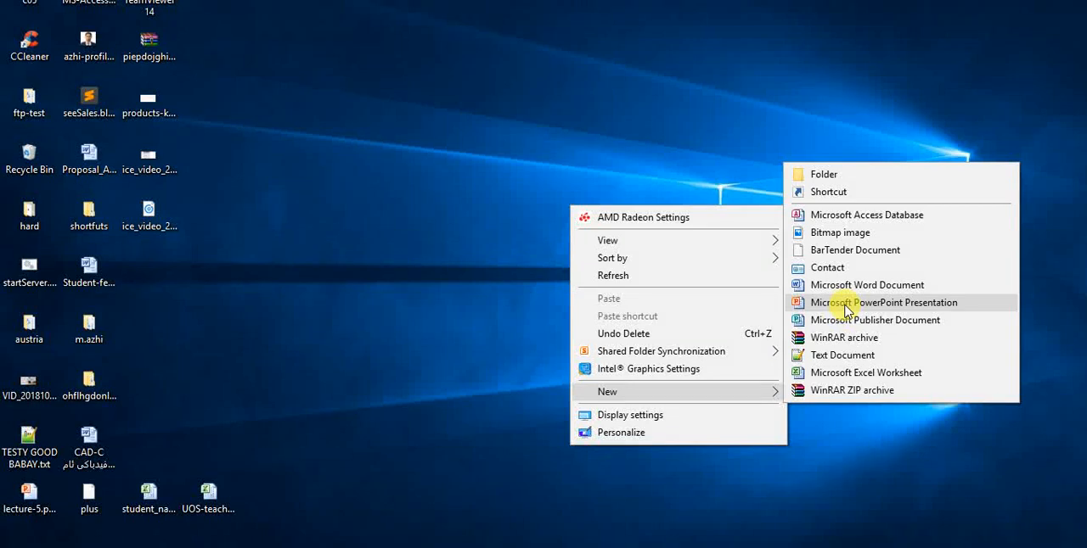
Create a new Microsoft Access database on the desktop named shop.accdb and open it.
{"action": "left_click", "coordinate": [846, 223]}
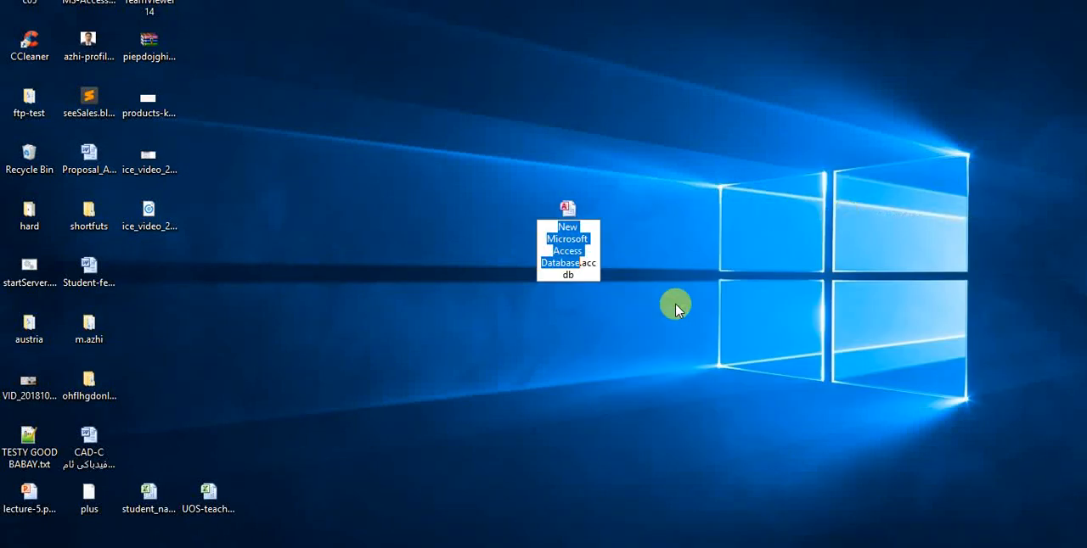
{"action": "type", "text": "dwka"}
{"action": "key", "text": "BackSpace"}
{"action": "key", "text": "BackSpace"}
{"action": "key", "text": "BackSpace"}
{"action": "key", "text": "BackSpace"}
{"action": "type", "text": "shop"}
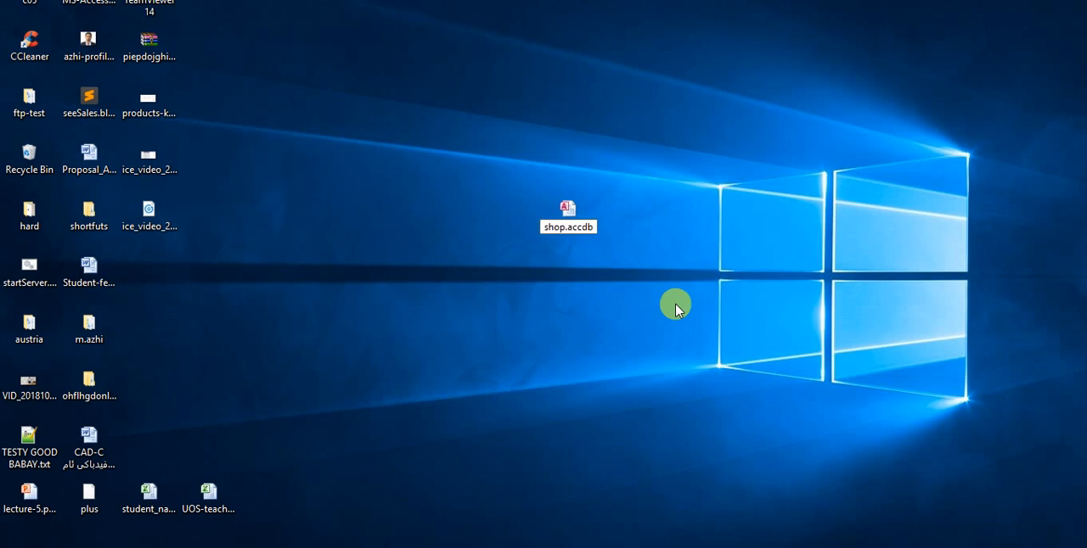
{"action": "key", "text": "Return"}
{"action": "key", "text": "Return"}
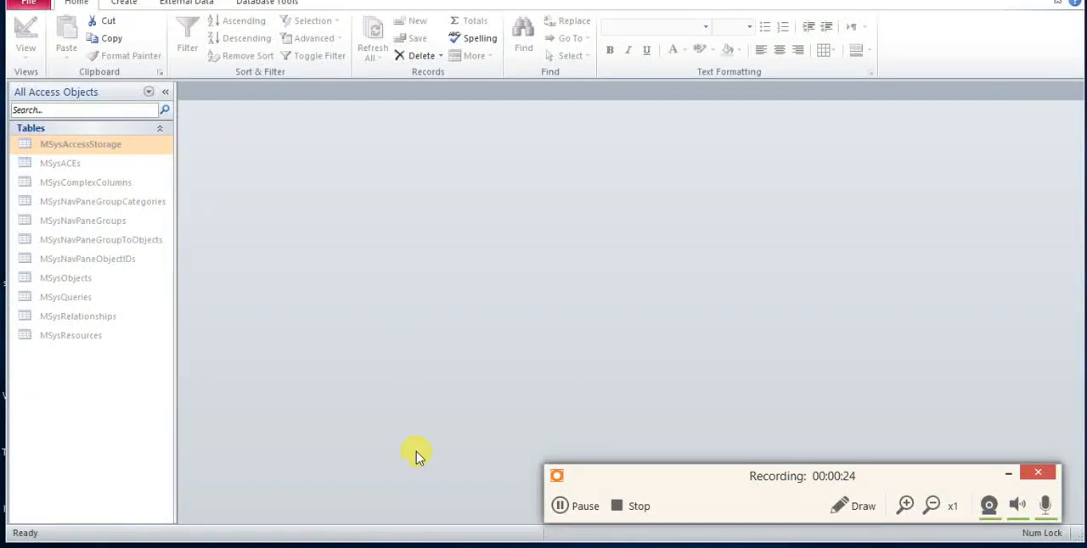
Switch to the draw.io diagram to review the shop's tables and their fields, and return to Access.
{"action": "key", "text": "alt+Tab"}
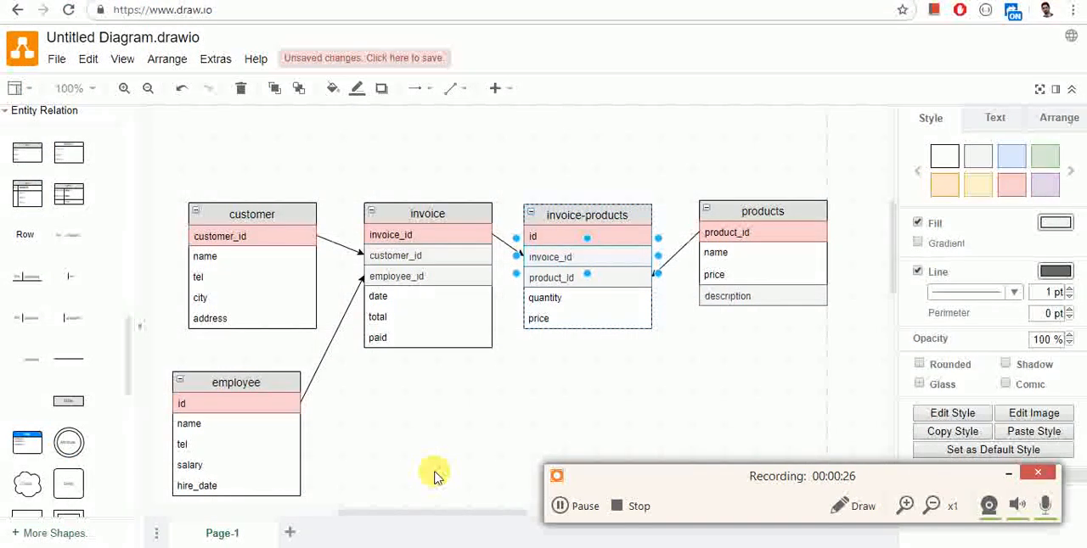
{"action": "left_click_drag", "start_coordinate": [887, 230], "coordinate": [893, 244]}
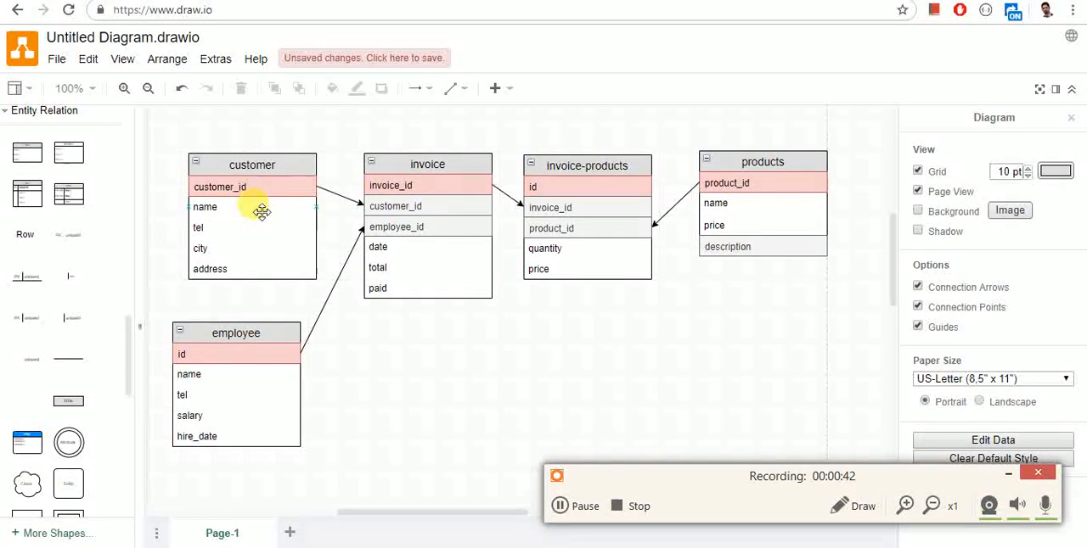
{"action": "key", "text": "alt+Tab"}
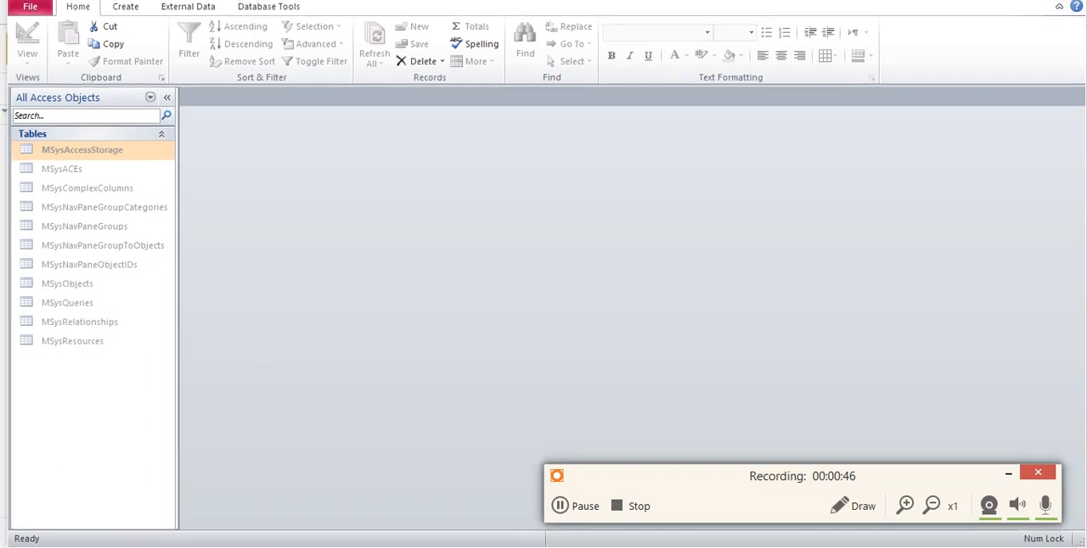
Create a new table, save it as tbl_customers and open it in Design View.
{"action": "left_click", "coordinate": [123, 15]}
{"action": "left_click", "coordinate": [89, 58]}
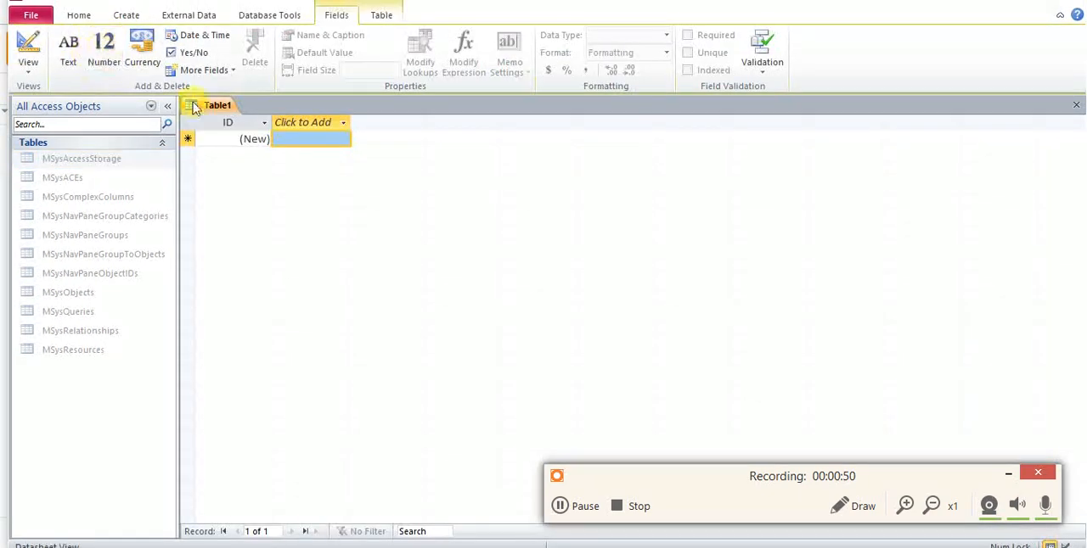
{"action": "right_click", "coordinate": [216, 112]}
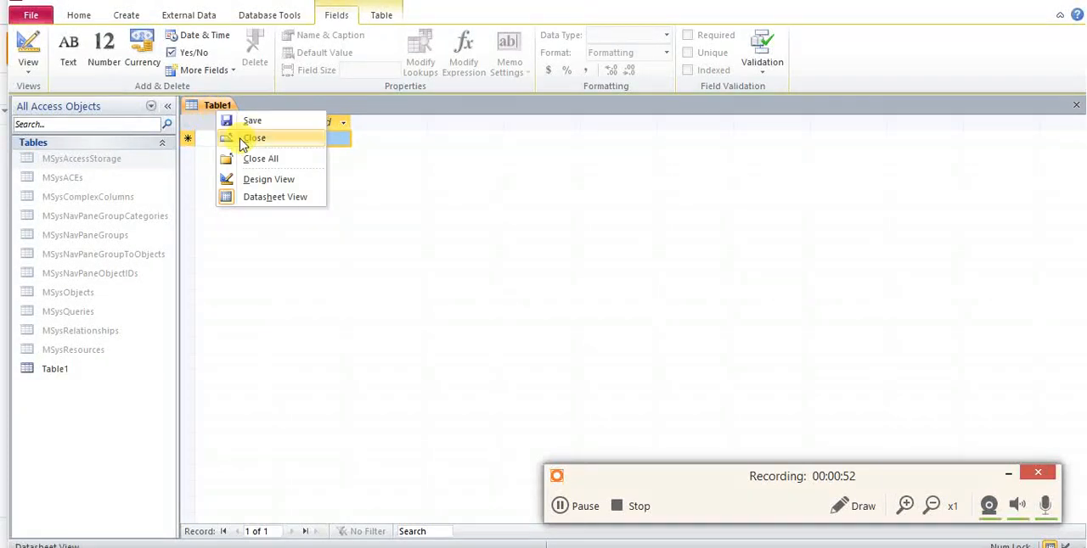
{"action": "left_click", "coordinate": [267, 187]}
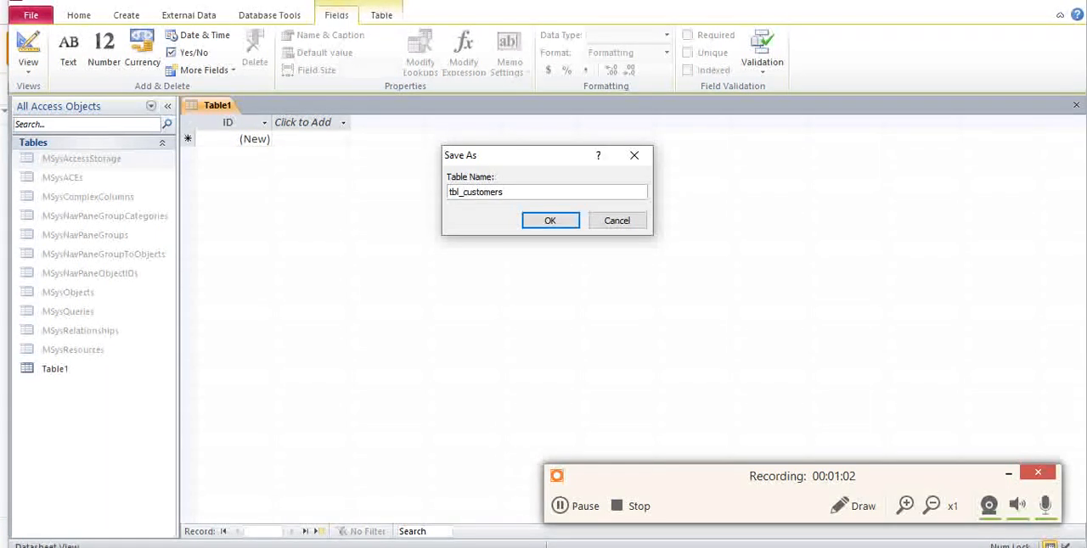
{"action": "key", "text": "Return"}
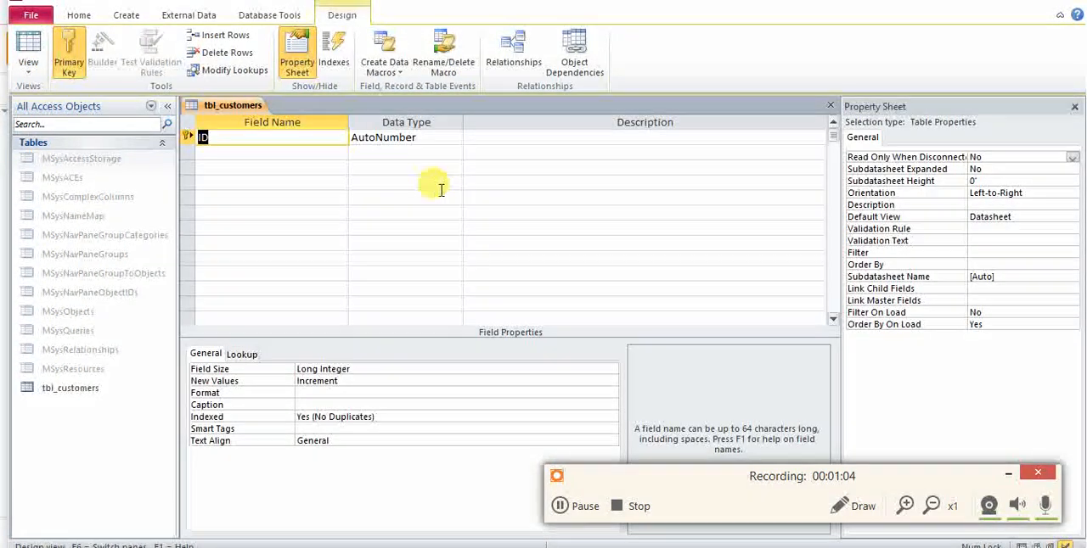
Add a field called name below ID with the Text data type, accepting the use of a reserved word.
{"action": "left_click", "coordinate": [322, 154]}
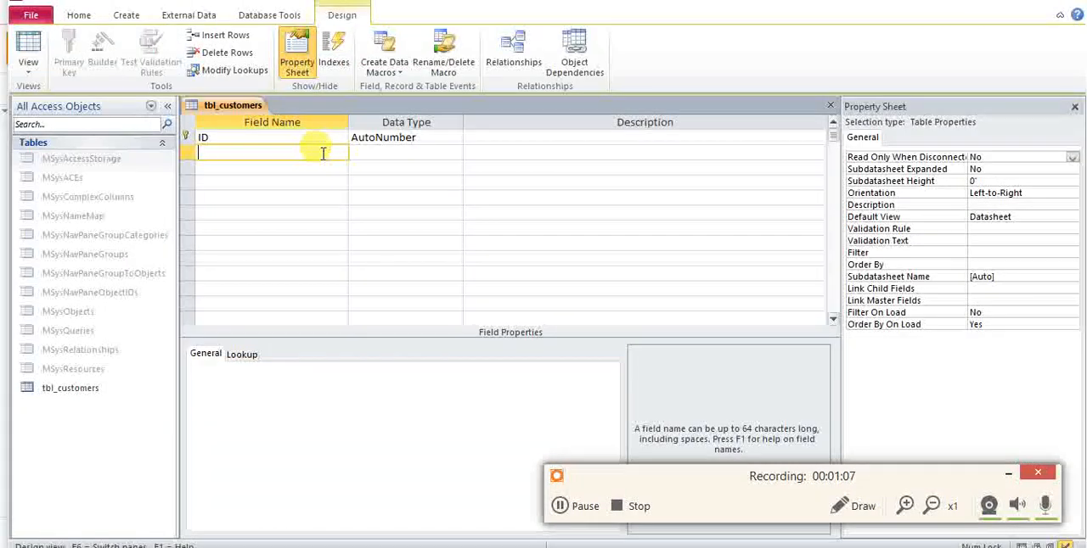
{"action": "type", "text": "name"}
{"action": "key", "text": "Tab"}
{"action": "left_click", "coordinate": [546, 315]}
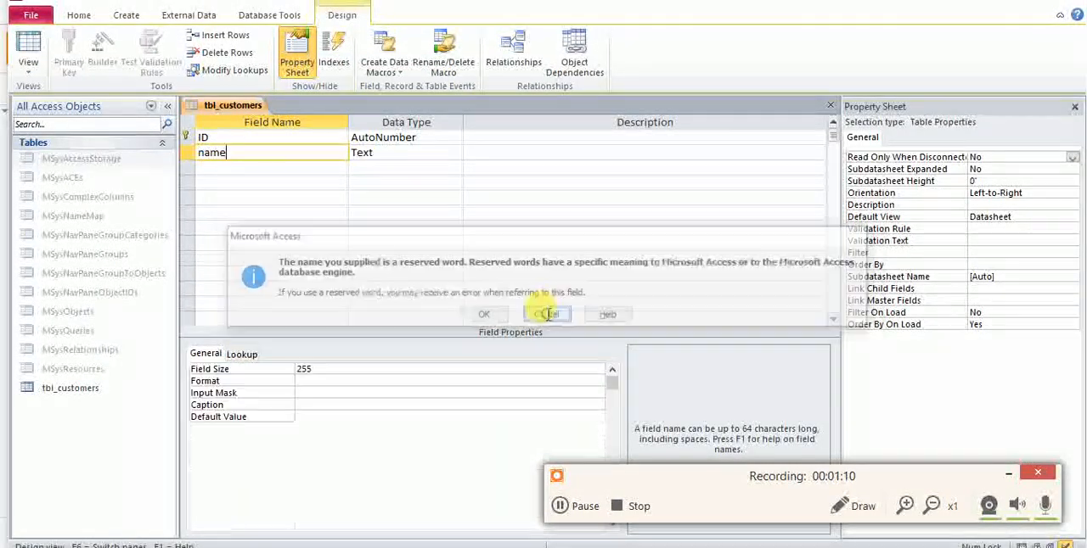
{"action": "left_click", "coordinate": [401, 151]}
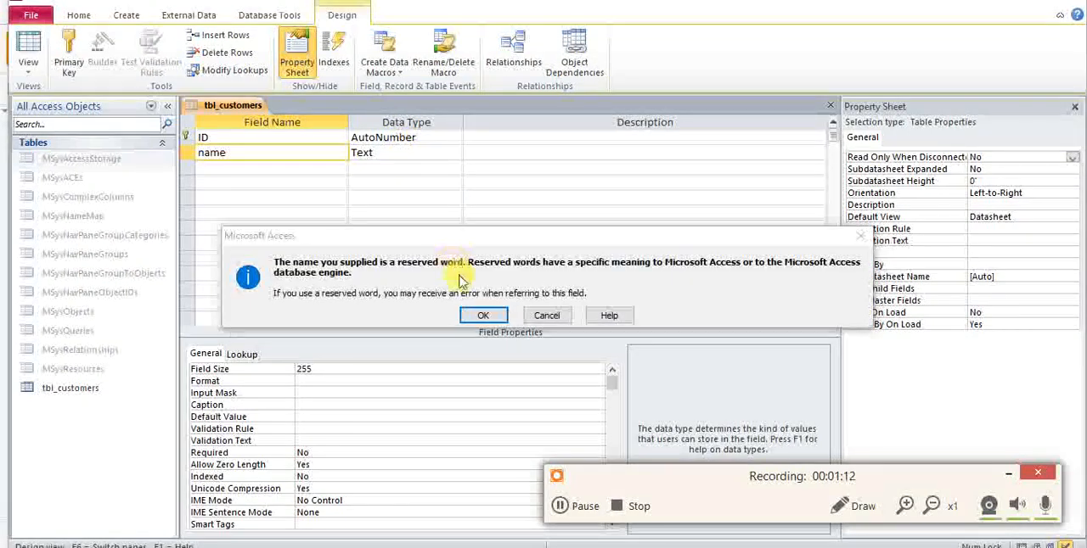
{"action": "left_click", "coordinate": [482, 316]}
{"action": "left_click", "coordinate": [455, 153]}
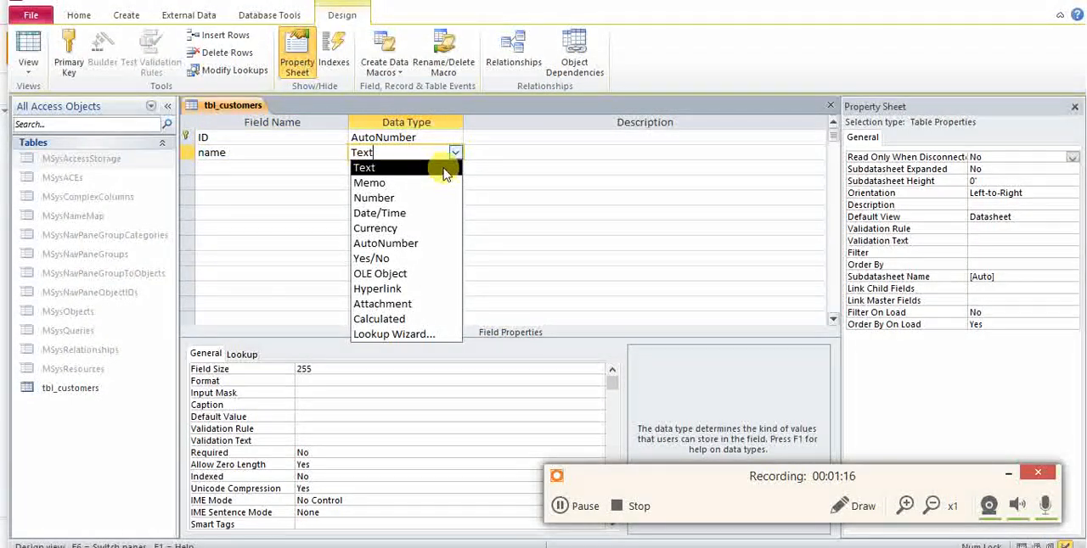
{"action": "type", "text": "sh"}
{"action": "key", "text": "BackSpace"}
{"action": "key", "text": "Return"}
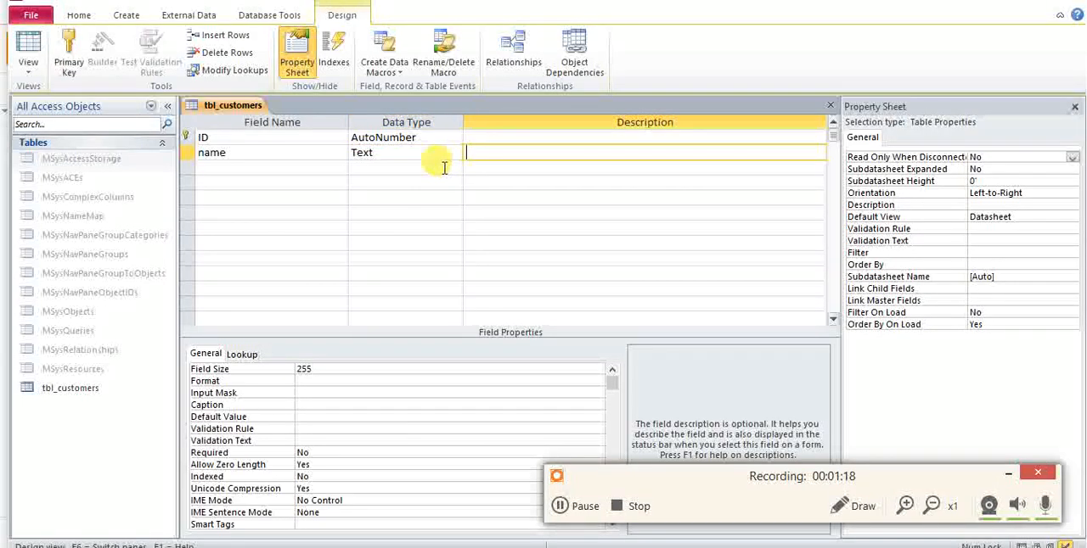
Set the name field's Field Size to 35.
{"action": "left_click", "coordinate": [404, 167]}
{"action": "left_click", "coordinate": [396, 153]}
{"action": "left_click", "coordinate": [310, 369]}
{"action": "double_click", "coordinate": [320, 370]}
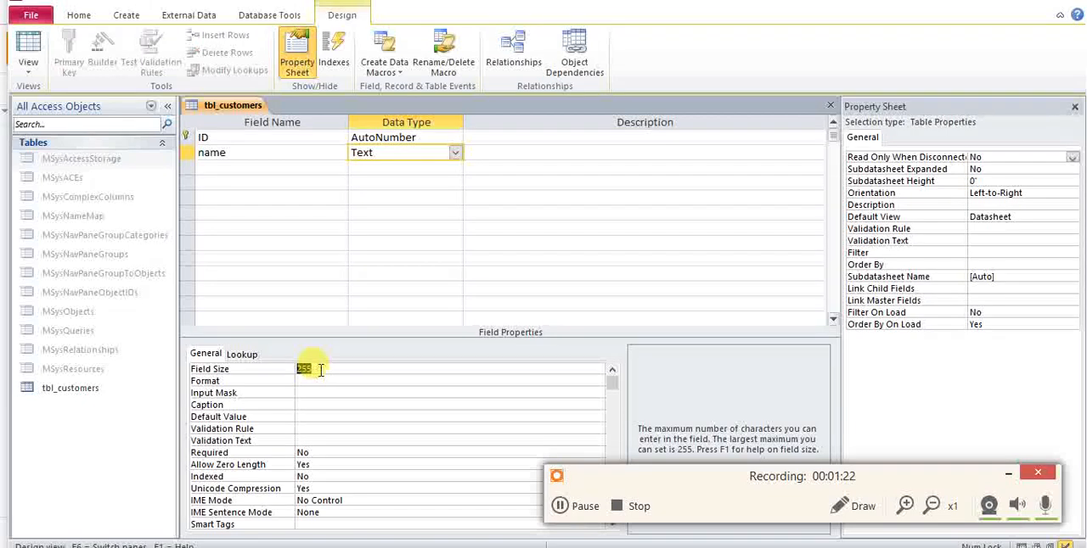
{"action": "type", "text": "35"}
{"action": "left_click", "coordinate": [322, 382]}
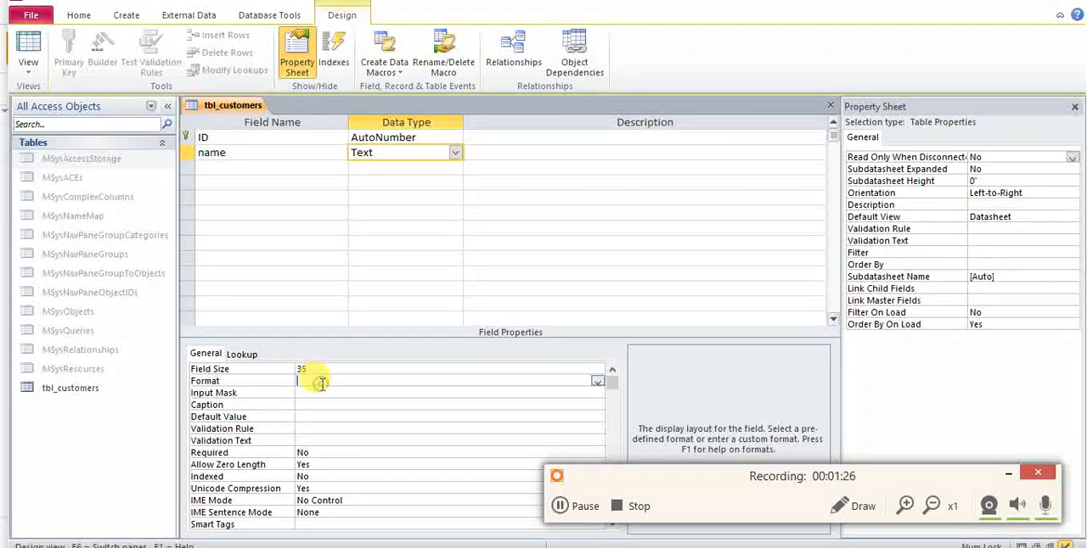
Set the name field's Field Size to 50.
{"action": "left_click", "coordinate": [322, 371]}
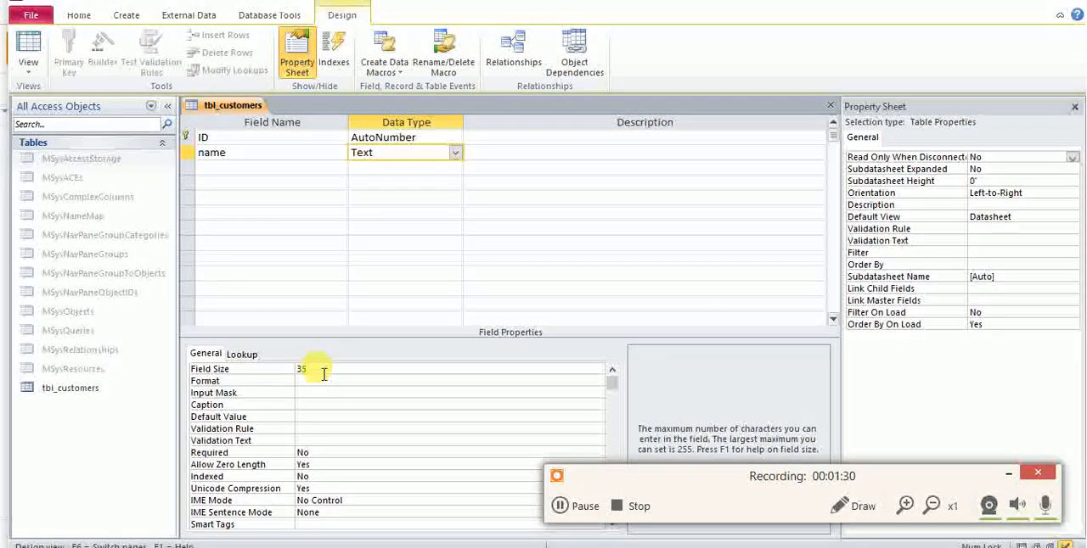
{"action": "double_click", "coordinate": [322, 371]}
{"action": "type", "text": "50"}
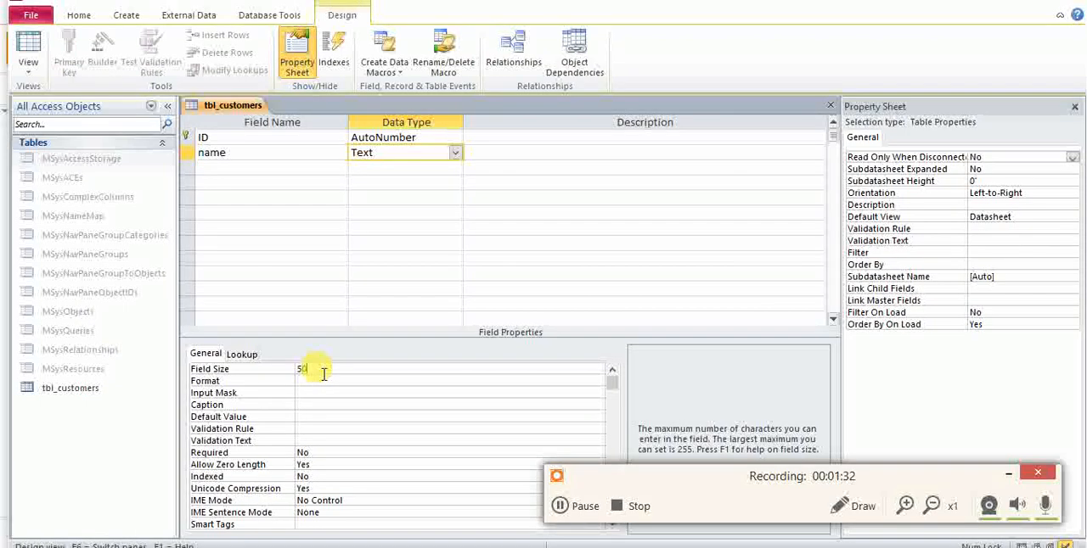
{"action": "left_click", "coordinate": [322, 380]}
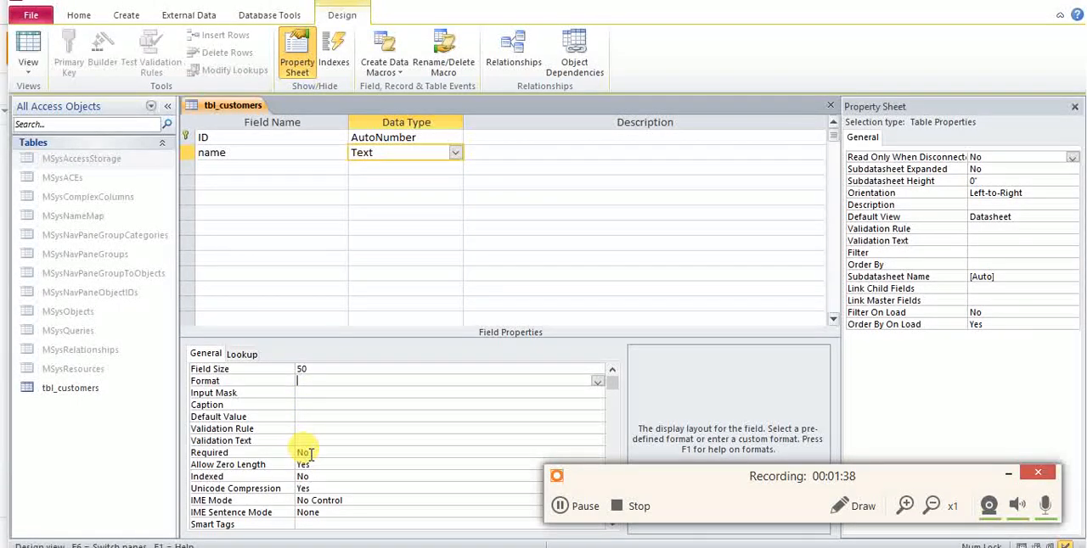
Make the name field mandatory by setting its Required property to Yes.
{"action": "key", "text": "super+plus"}
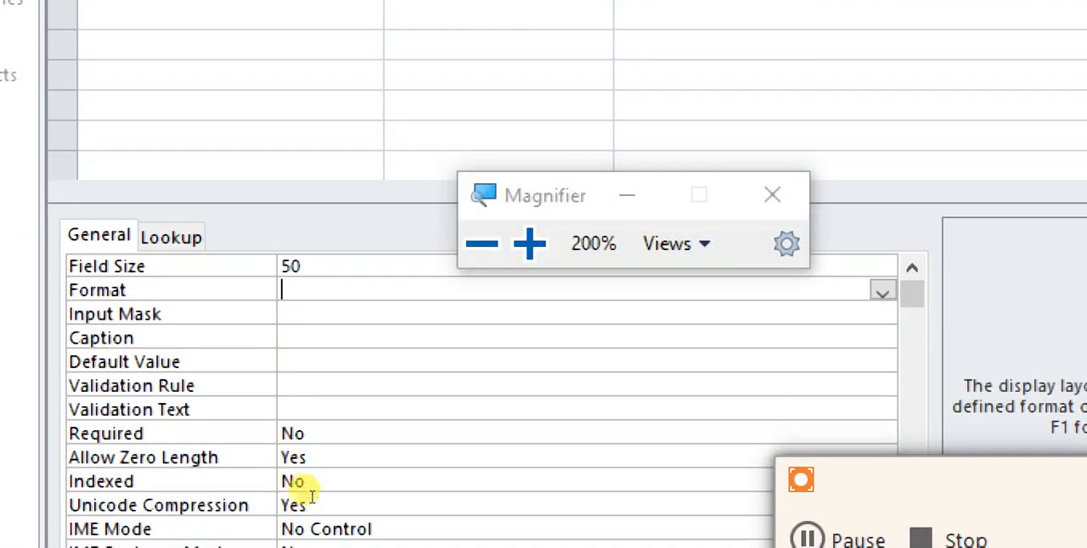
{"action": "left_click", "coordinate": [311, 435]}
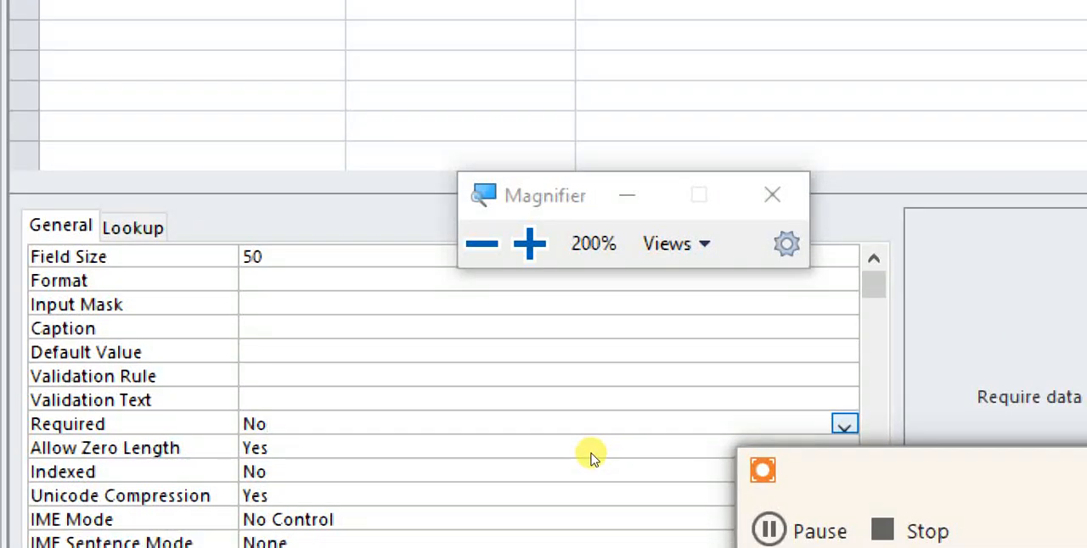
{"action": "left_click", "coordinate": [497, 410]}
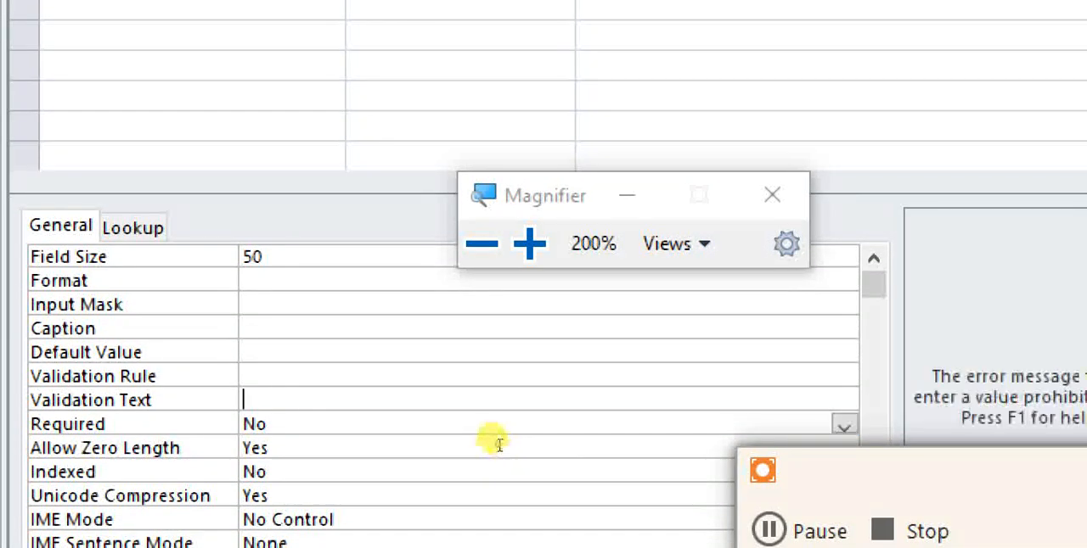
{"action": "double_click", "coordinate": [491, 431]}
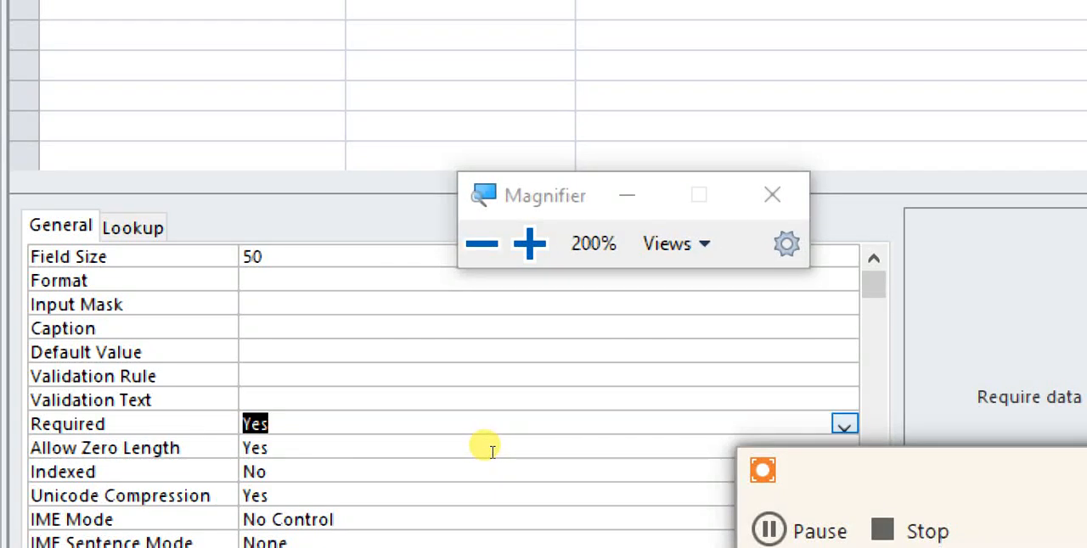
{"action": "key", "text": "super+minus"}
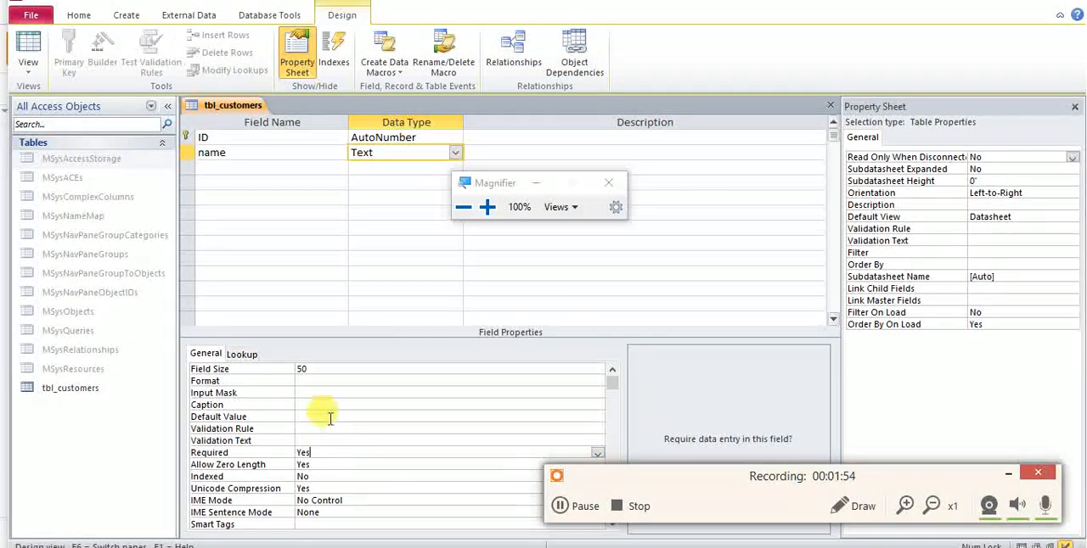
Add a tel field with the Text data type and set its Field Size to 15.
{"action": "left_click", "coordinate": [288, 164]}
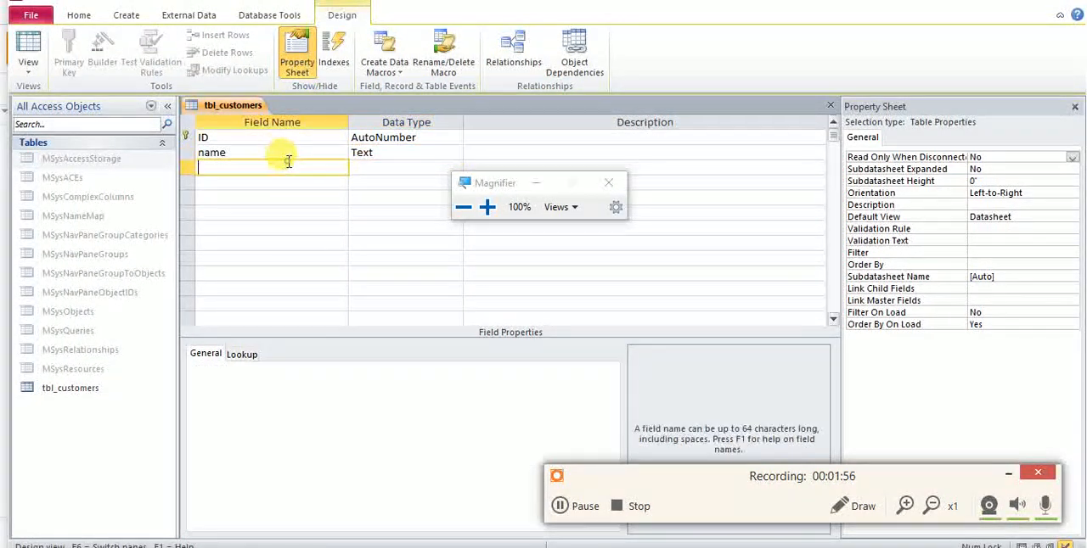
{"action": "type", "text": "tel"}
{"action": "key", "text": "Tab"}
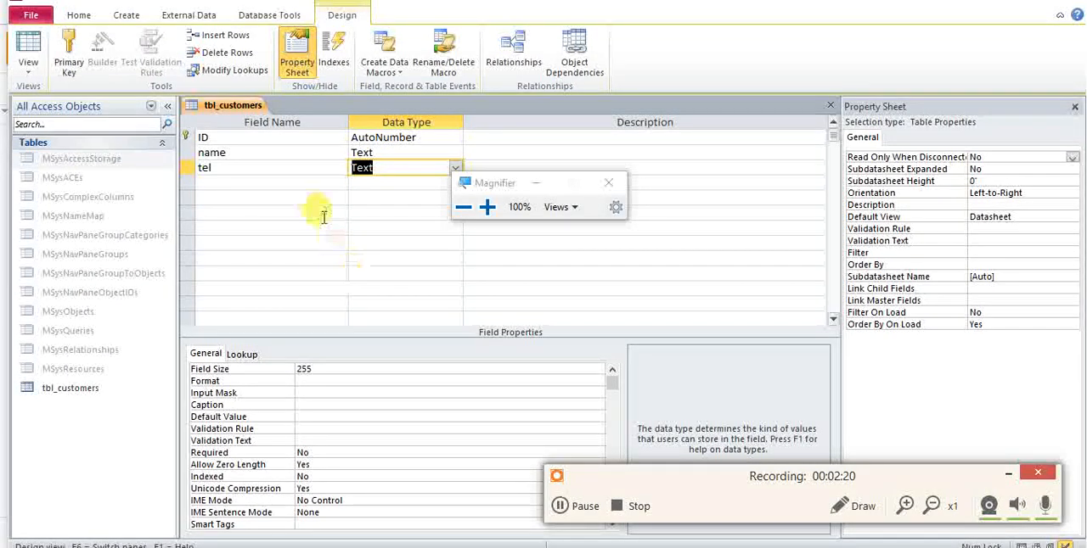
{"action": "left_click", "coordinate": [327, 372]}
{"action": "double_click", "coordinate": [326, 370]}
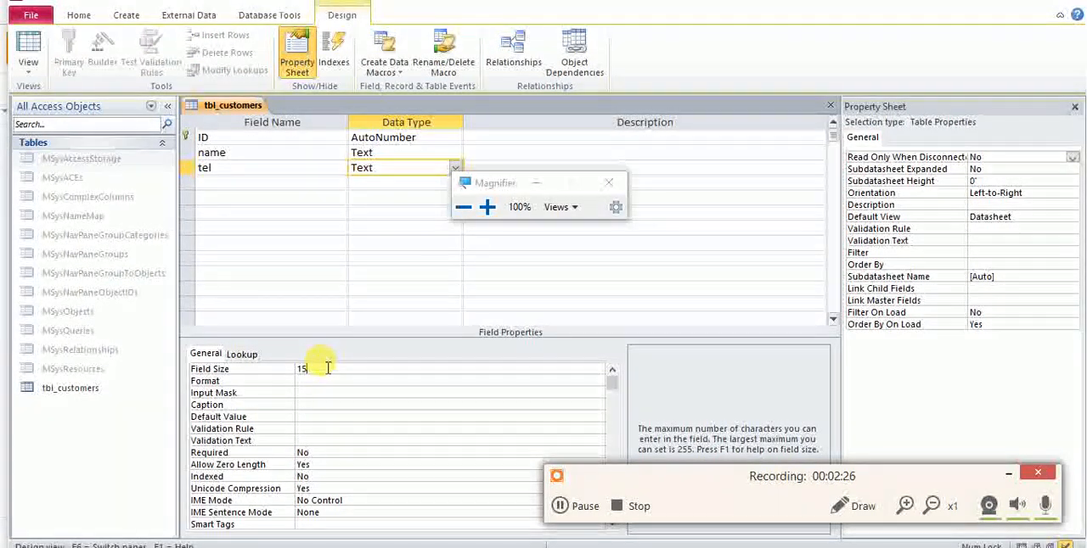
{"action": "key", "text": "Return"}
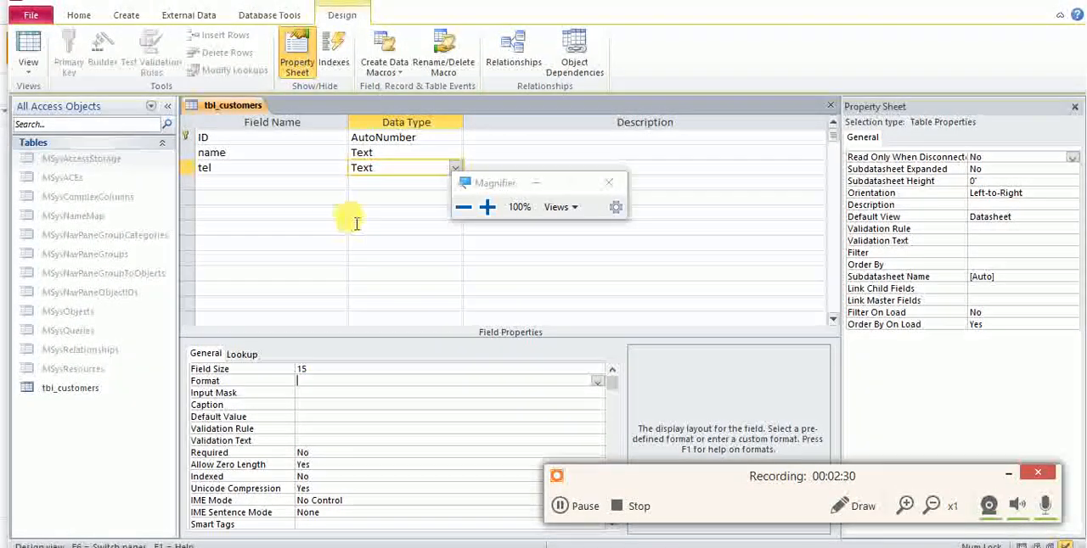
Add city and address fields below tel, both with the Text data type.
{"action": "left_click", "coordinate": [316, 184]}
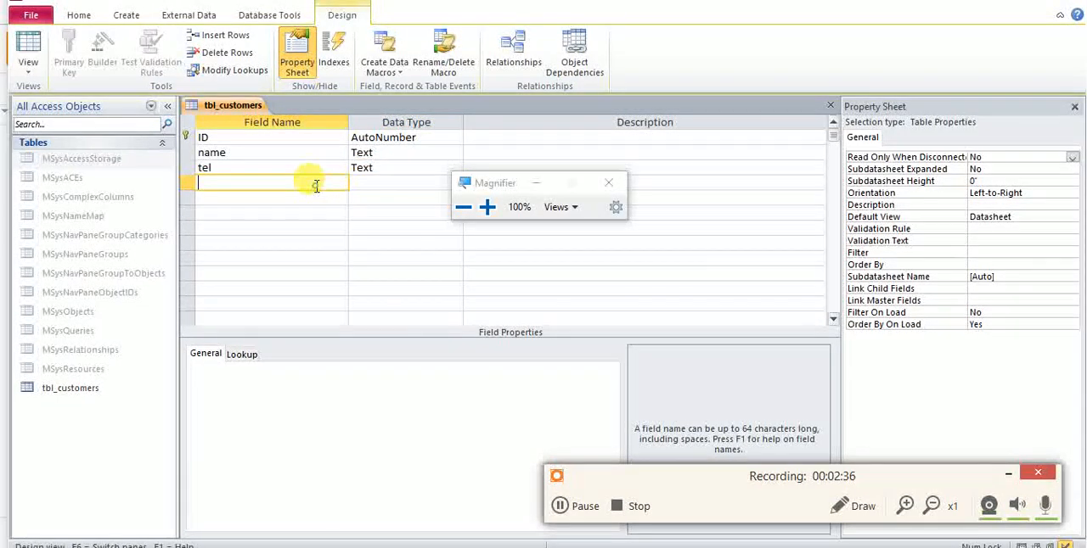
{"action": "key", "text": "Tab"}
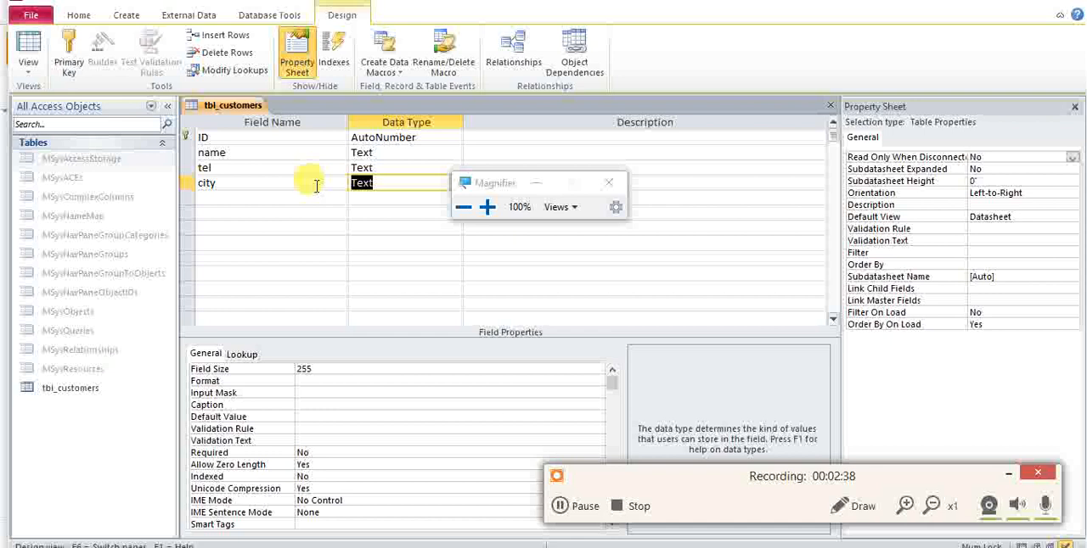
{"action": "left_click", "coordinate": [313, 203]}
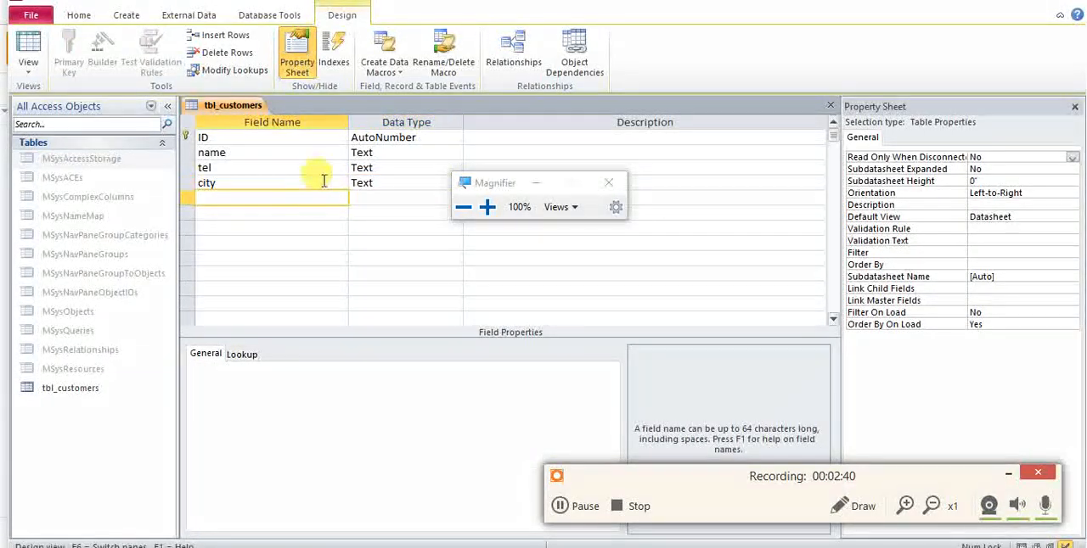
{"action": "left_click", "coordinate": [325, 179]}
{"action": "left_click", "coordinate": [318, 196]}
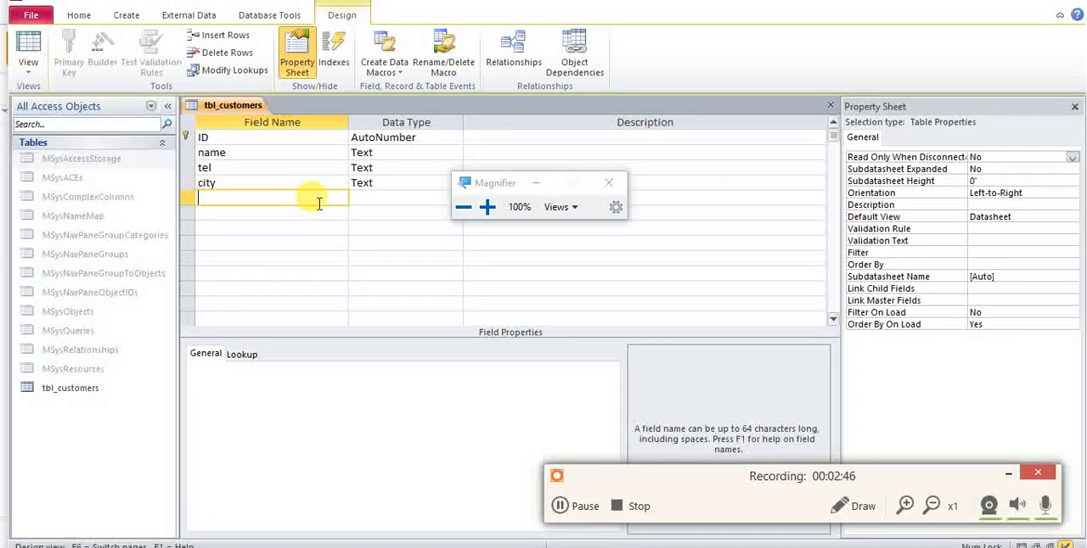
{"action": "type", "text": "address"}
{"action": "key", "text": "Tab"}
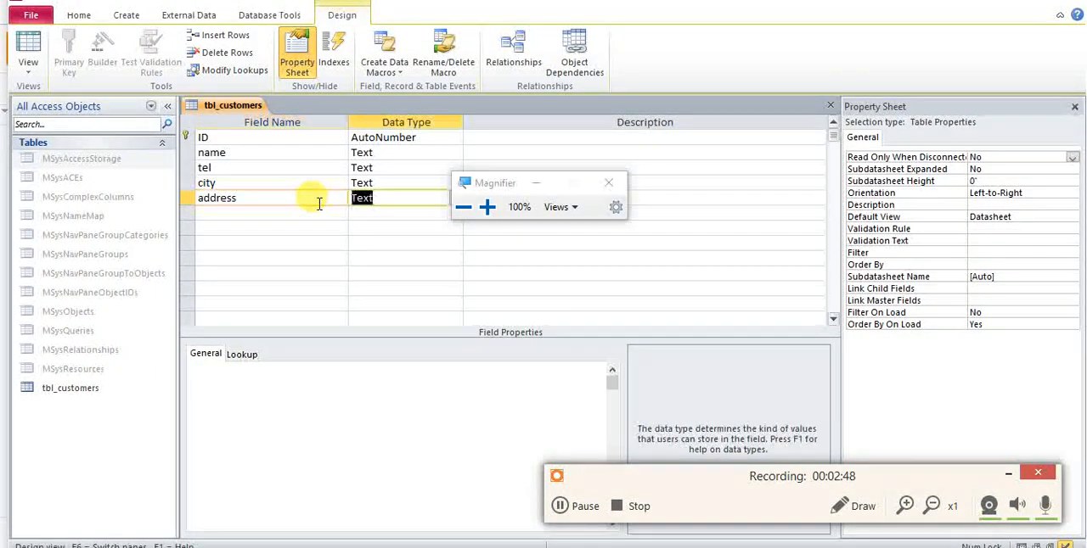
Set the city field's Field Size to 20.
{"action": "left_click", "coordinate": [350, 183]}
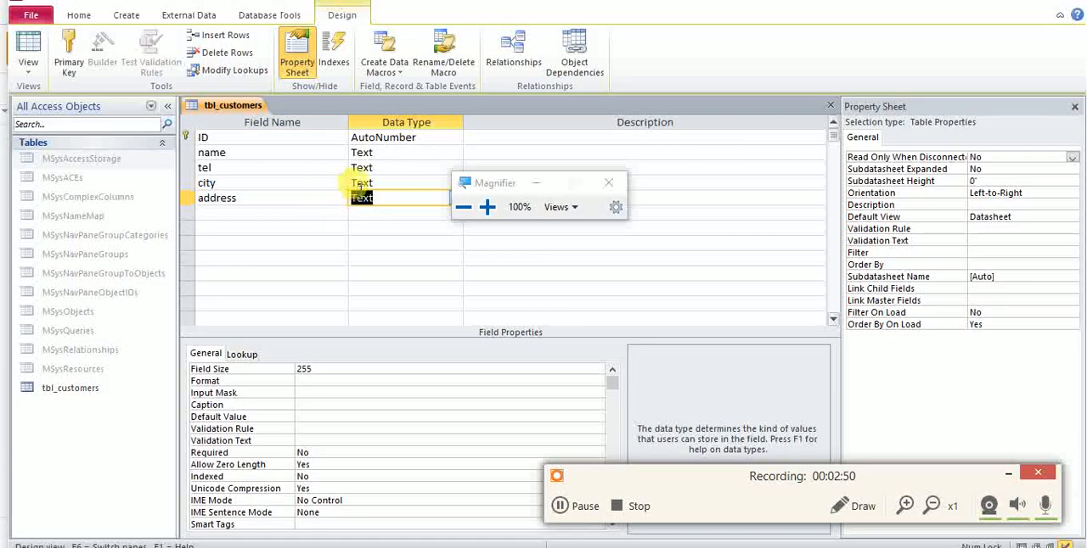
{"action": "double_click", "coordinate": [316, 367]}
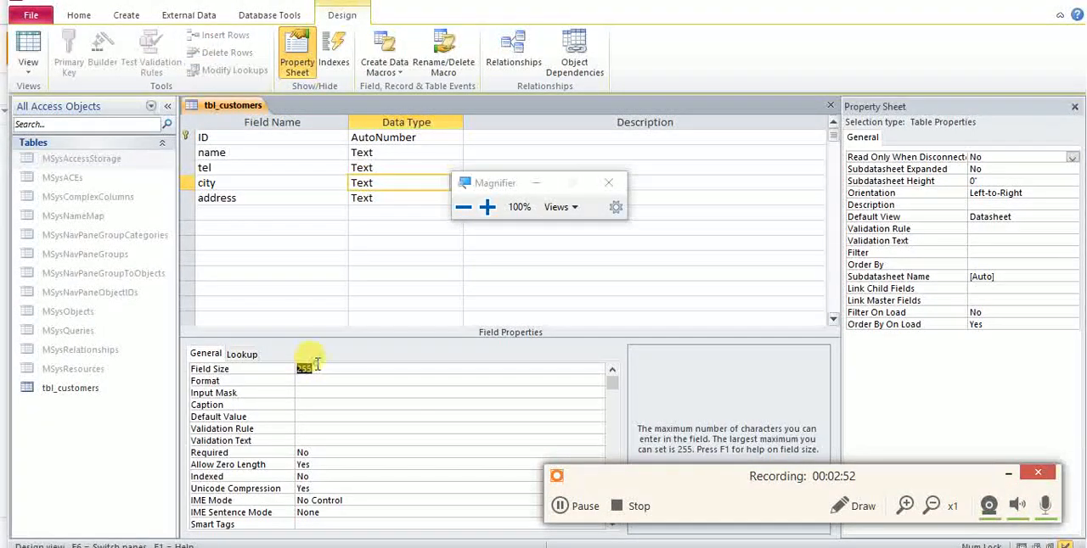
{"action": "type", "text": "20"}
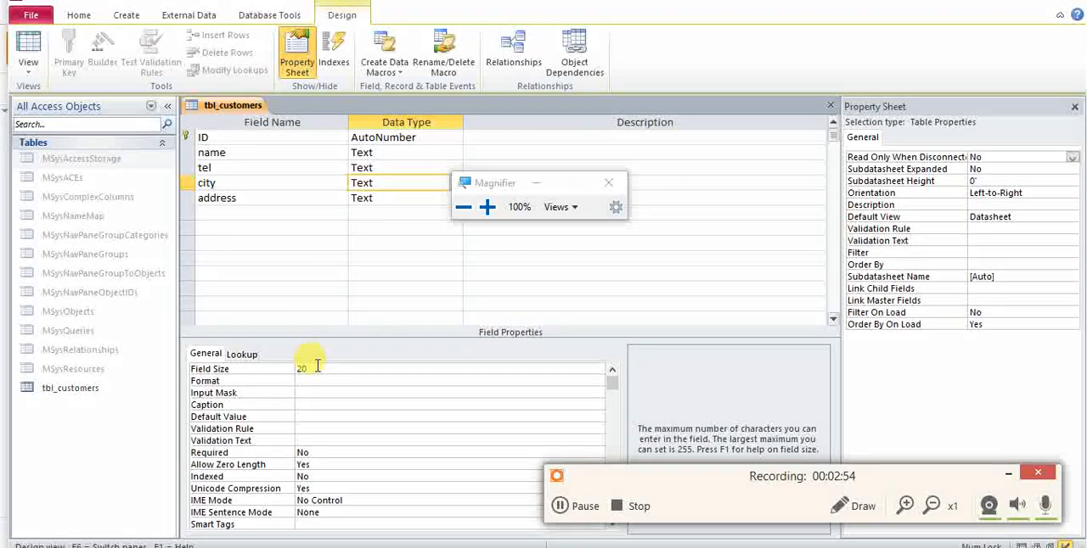
{"action": "left_click", "coordinate": [317, 390]}
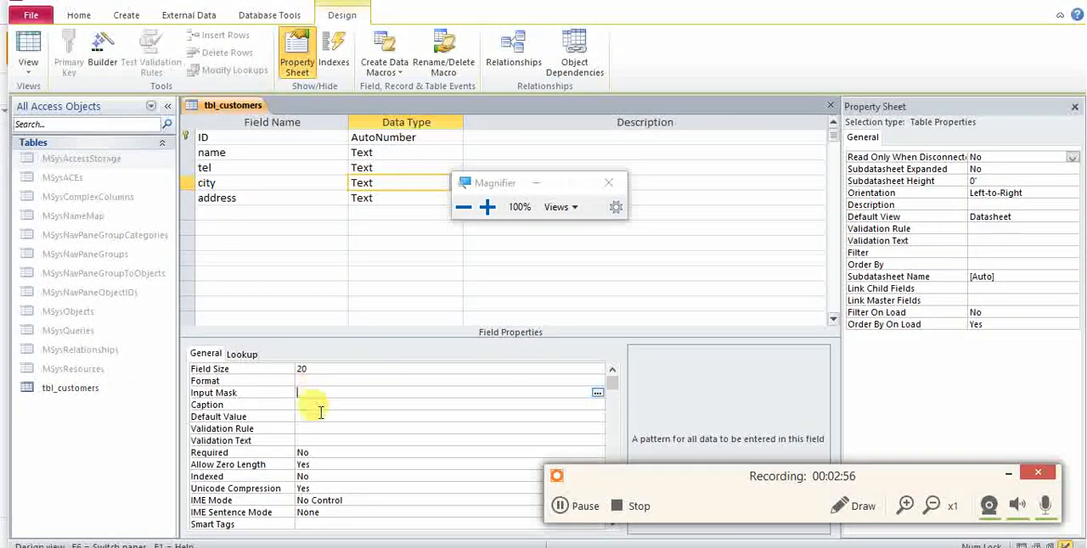
Set the address field's Field Size to 150.
{"action": "left_click", "coordinate": [388, 199]}
{"action": "double_click", "coordinate": [342, 368]}
{"action": "type", "text": "100"}
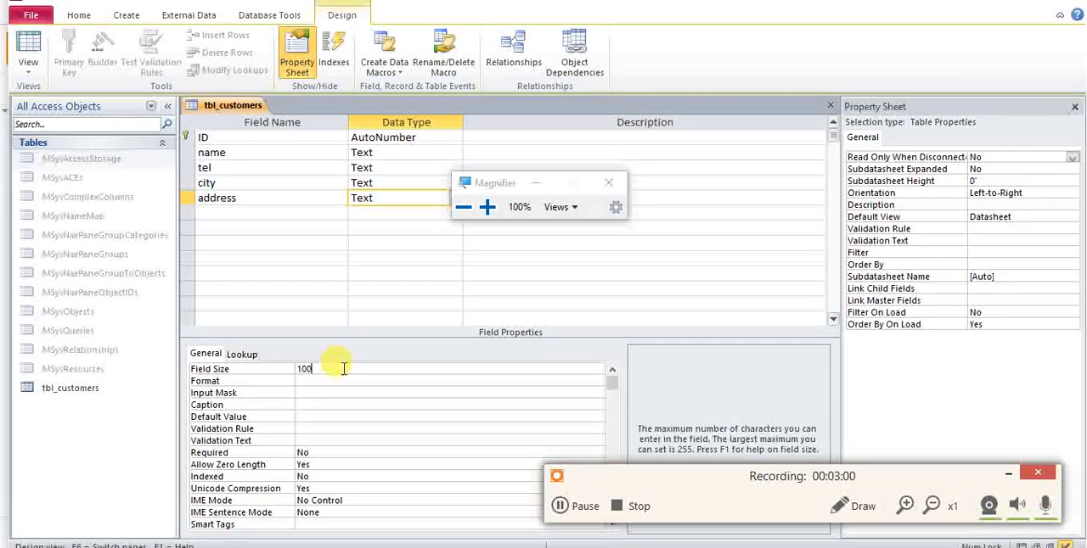
{"action": "type", "text": "150"}
{"action": "left_click", "coordinate": [336, 383]}
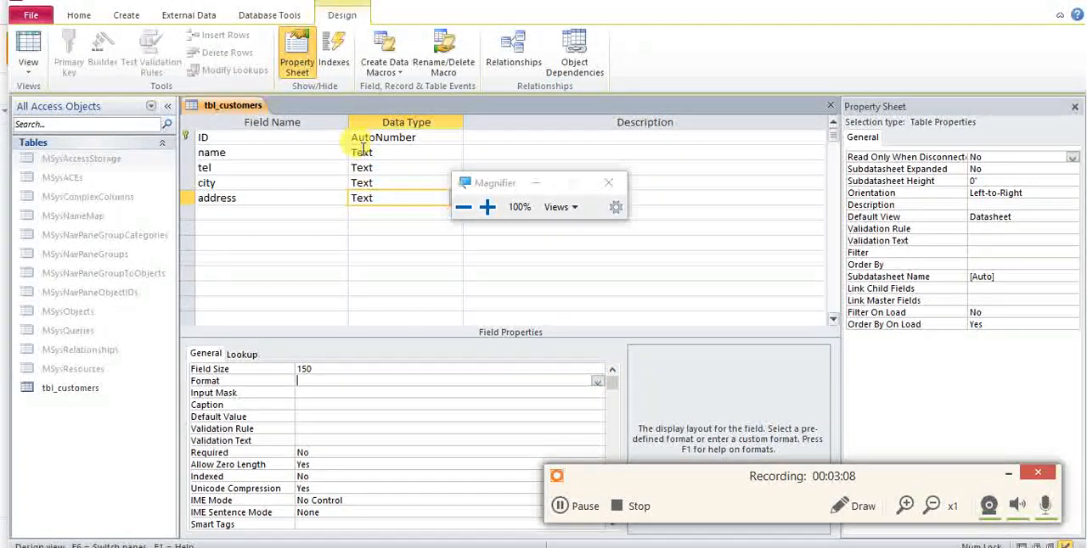
Save the tbl_customers table design and close the table.
{"action": "right_click", "coordinate": [217, 109]}
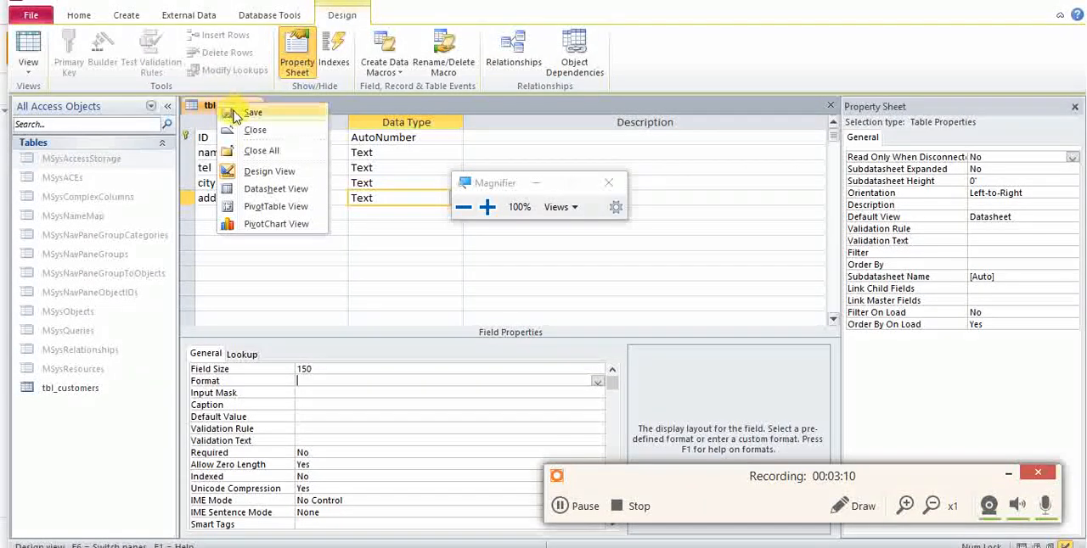
{"action": "left_click", "coordinate": [231, 113]}
{"action": "right_click", "coordinate": [231, 113]}
{"action": "left_click", "coordinate": [253, 138]}
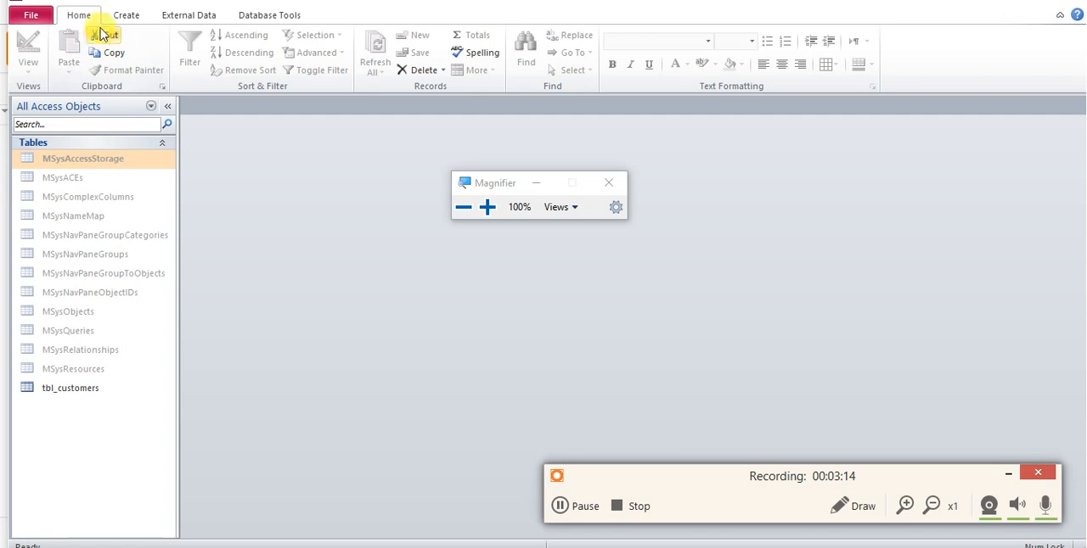
Create a new table, save it under the name products and open it in Design View.
{"action": "left_click", "coordinate": [123, 15]}
{"action": "left_click", "coordinate": [86, 50]}
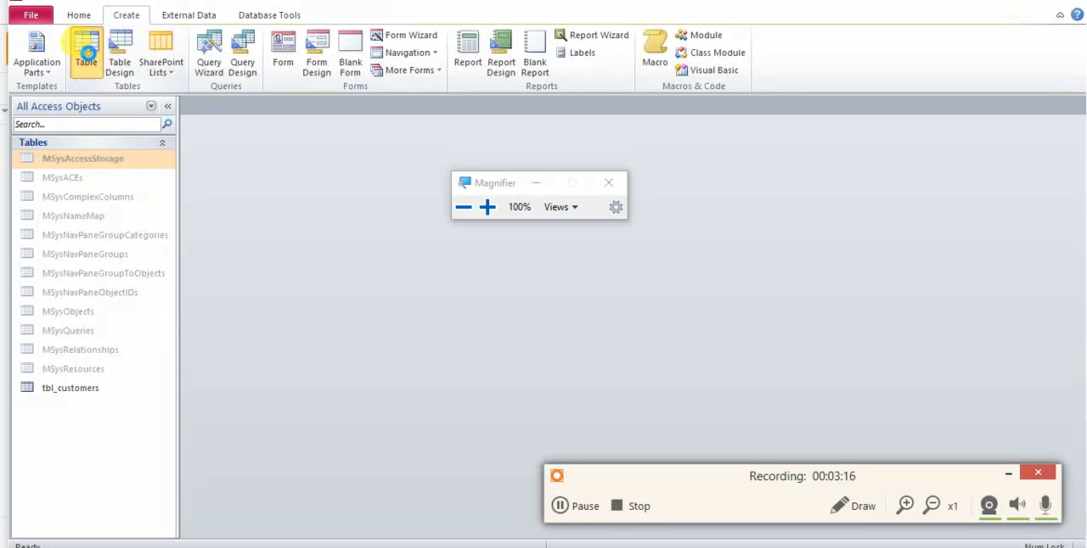
{"action": "right_click", "coordinate": [223, 115]}
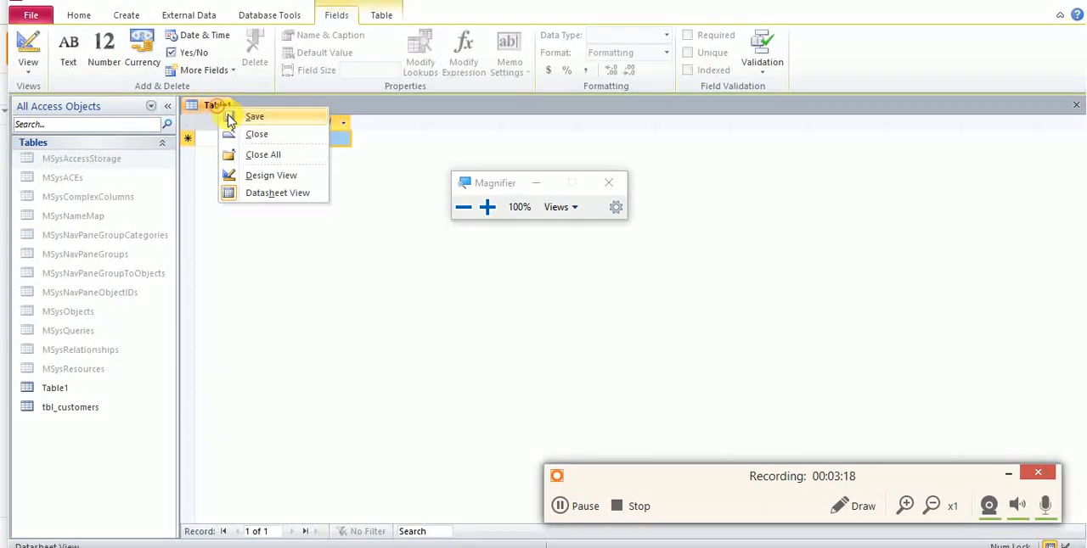
{"action": "left_click", "coordinate": [246, 176]}
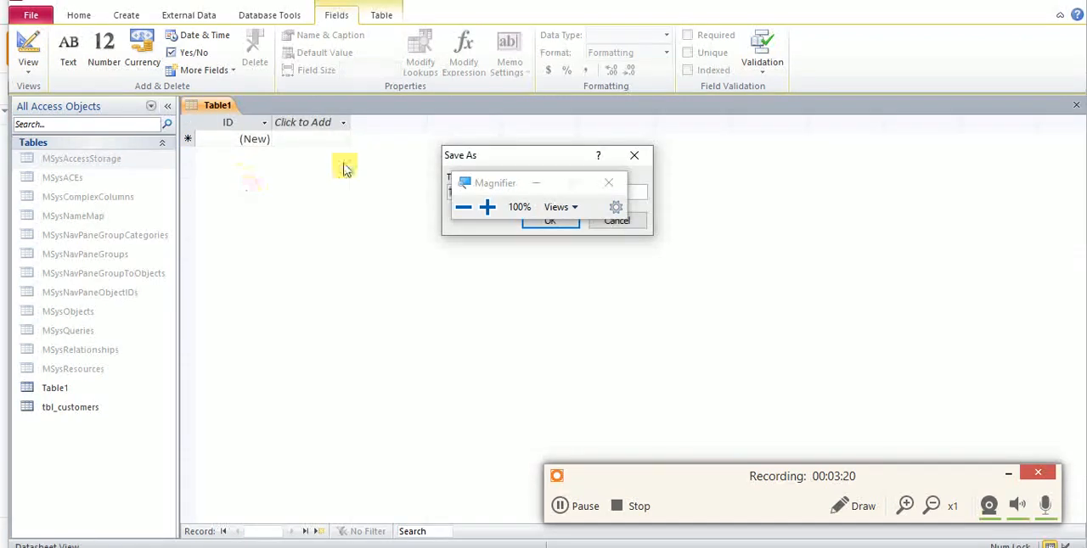
{"action": "left_click", "coordinate": [529, 185]}
{"action": "type", "text": "e"}
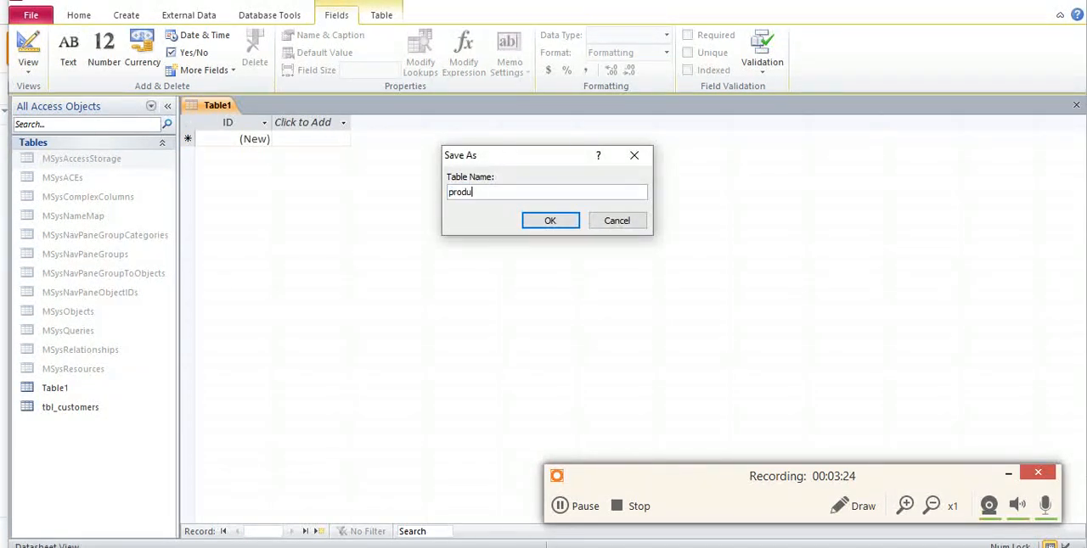
{"action": "key", "text": "Return"}
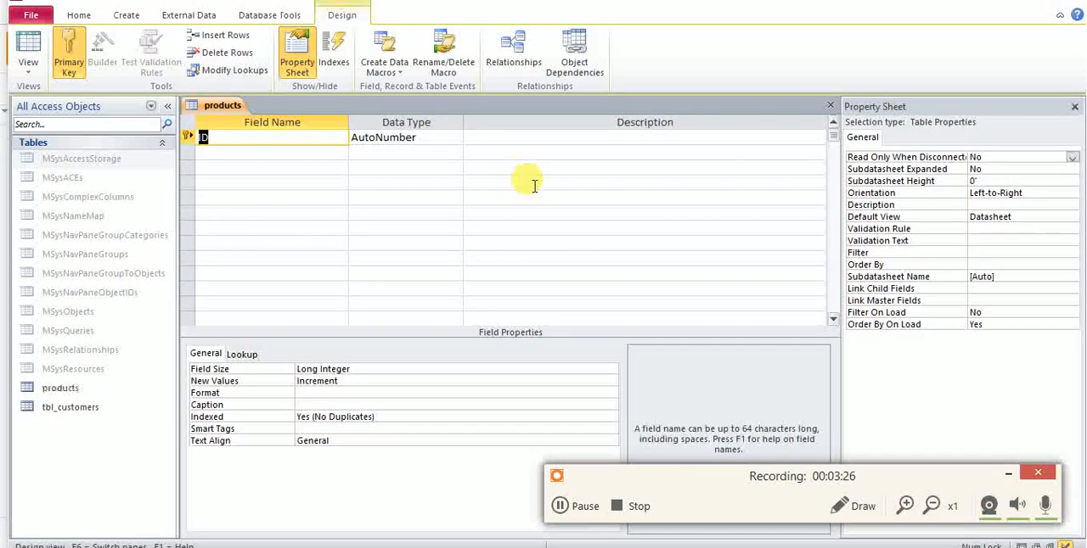
Check the key names in the draw.io diagram, rename the ID field of tbl_customers to customer_id in Access and close that table.
{"action": "left_click", "coordinate": [310, 153]}
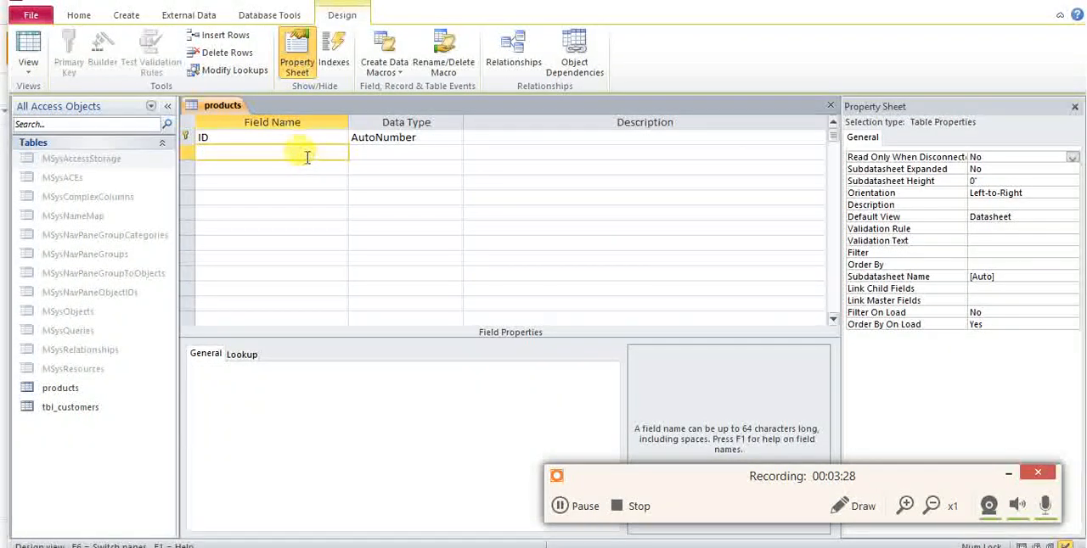
{"action": "key", "text": "alt+Tab"}
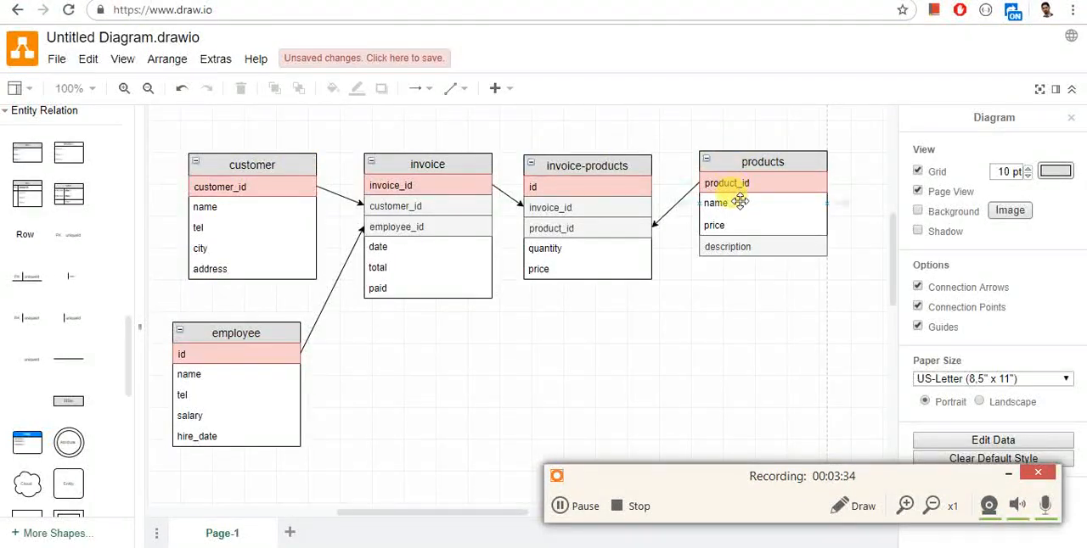
{"action": "key", "text": "alt+Tab"}
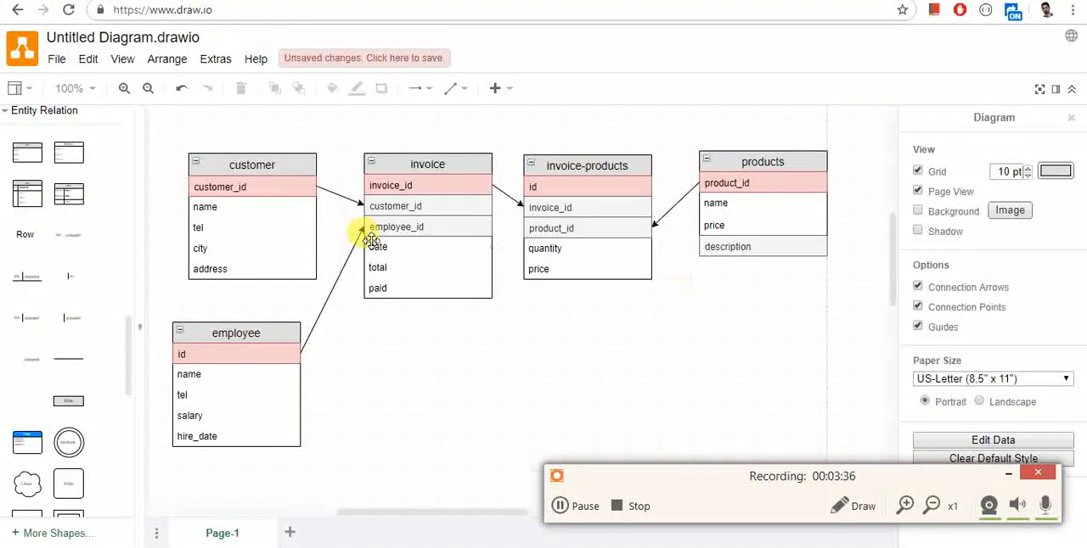
{"action": "key", "text": "alt+Tab"}
{"action": "key", "text": "alt+Tab"}
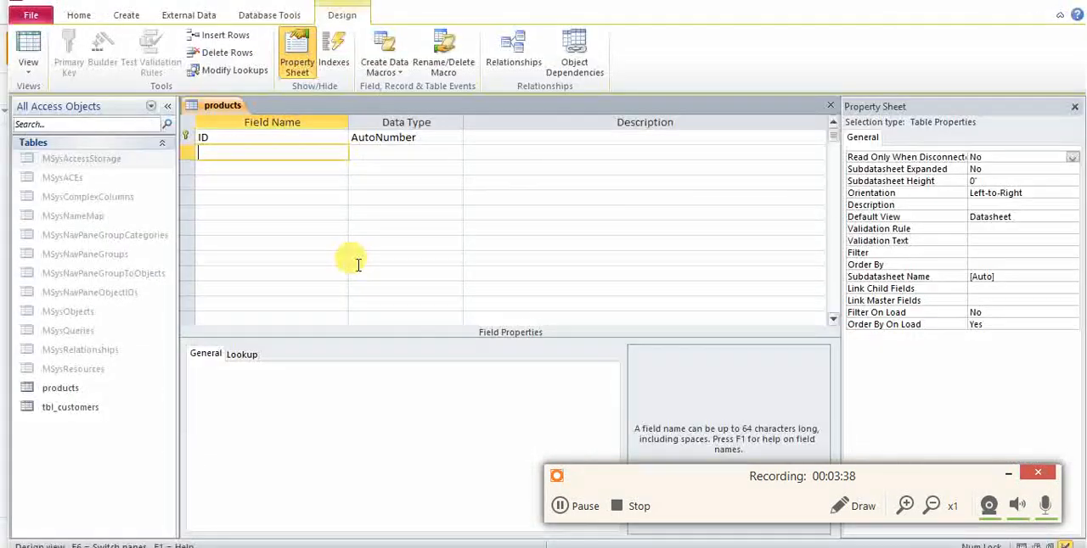
{"action": "double_click", "coordinate": [68, 415]}
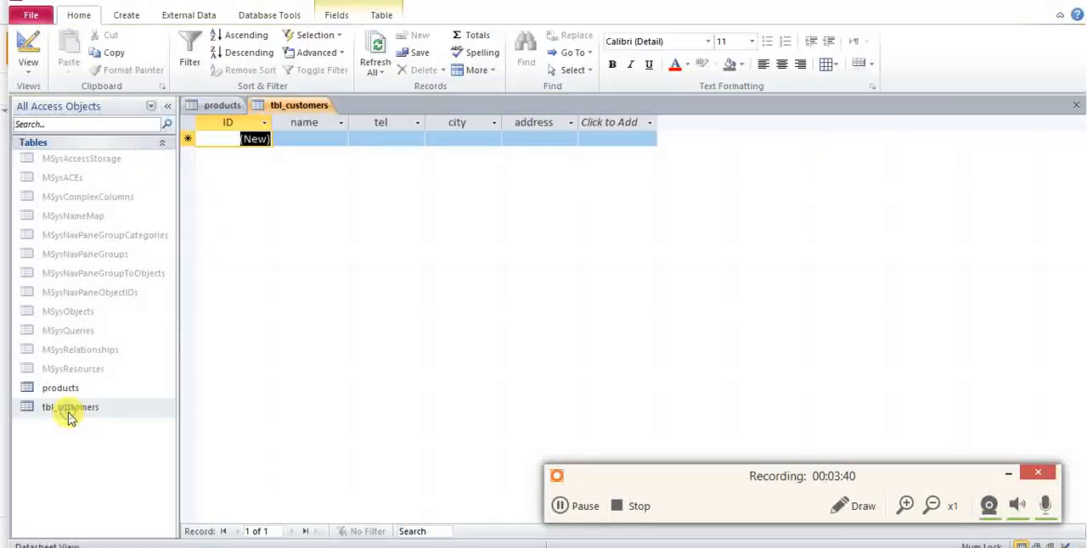
{"action": "right_click", "coordinate": [285, 105]}
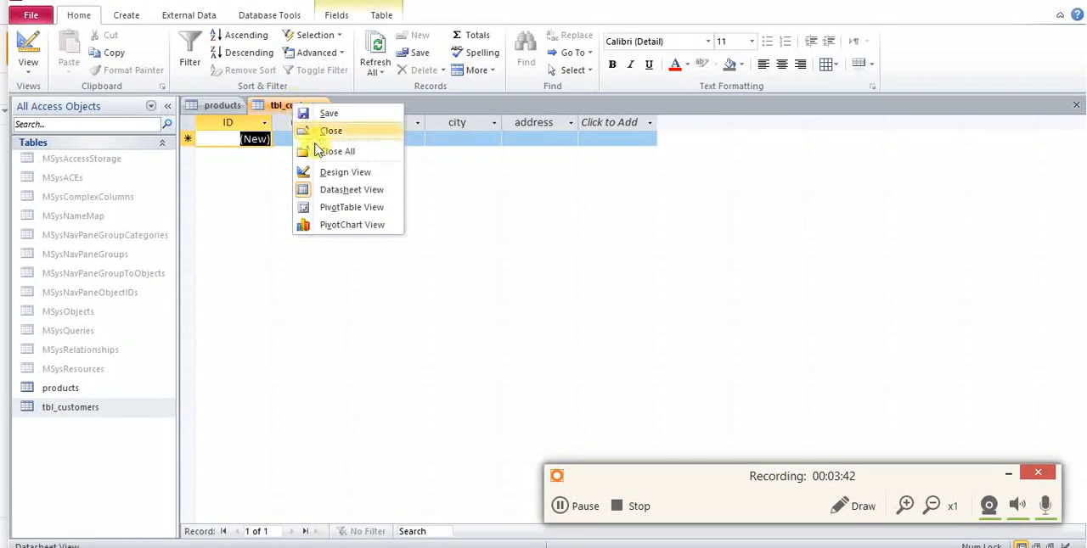
{"action": "left_click", "coordinate": [327, 171]}
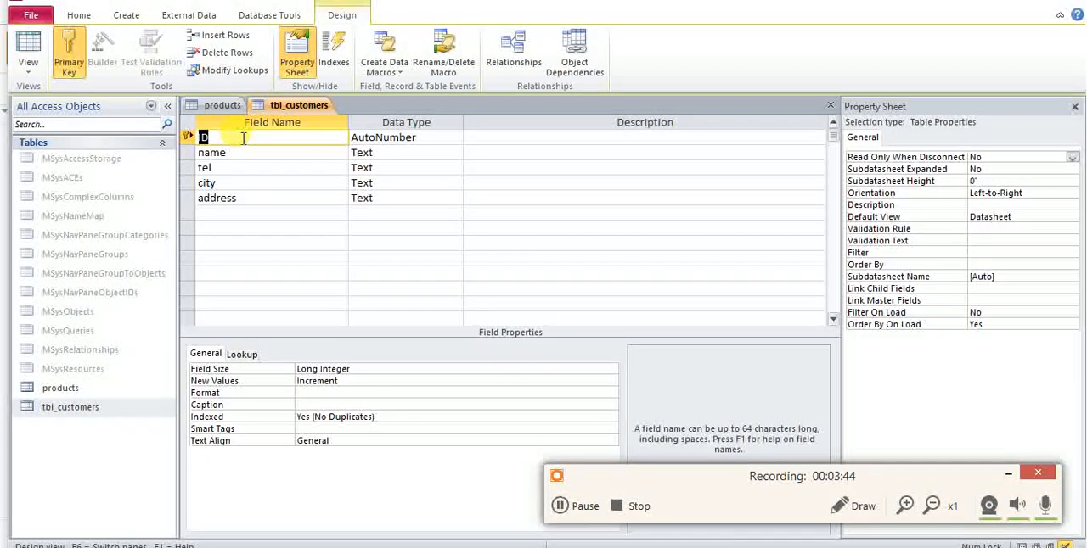
{"action": "type", "text": "customer_id"}
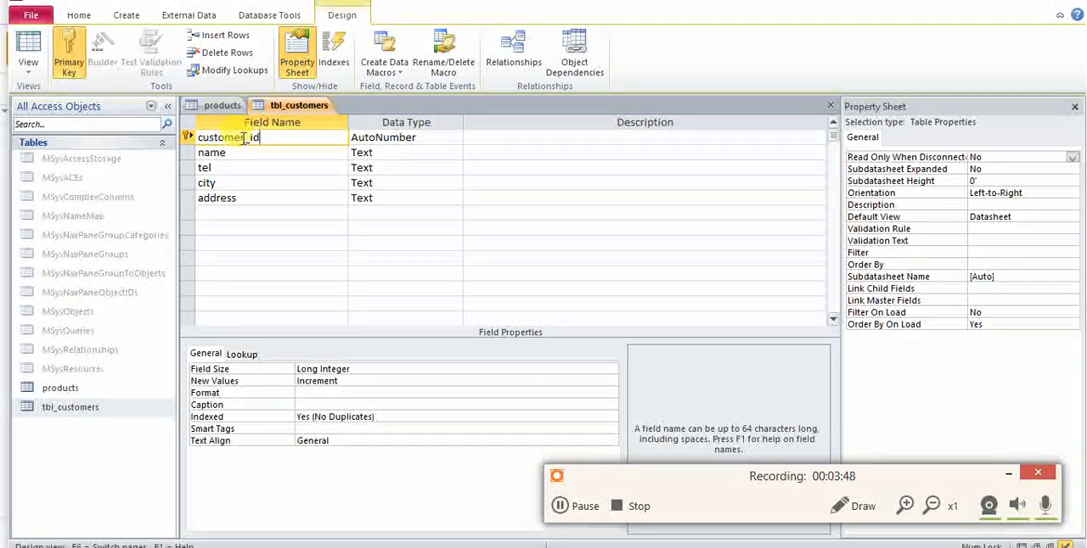
{"action": "left_click", "coordinate": [244, 166]}
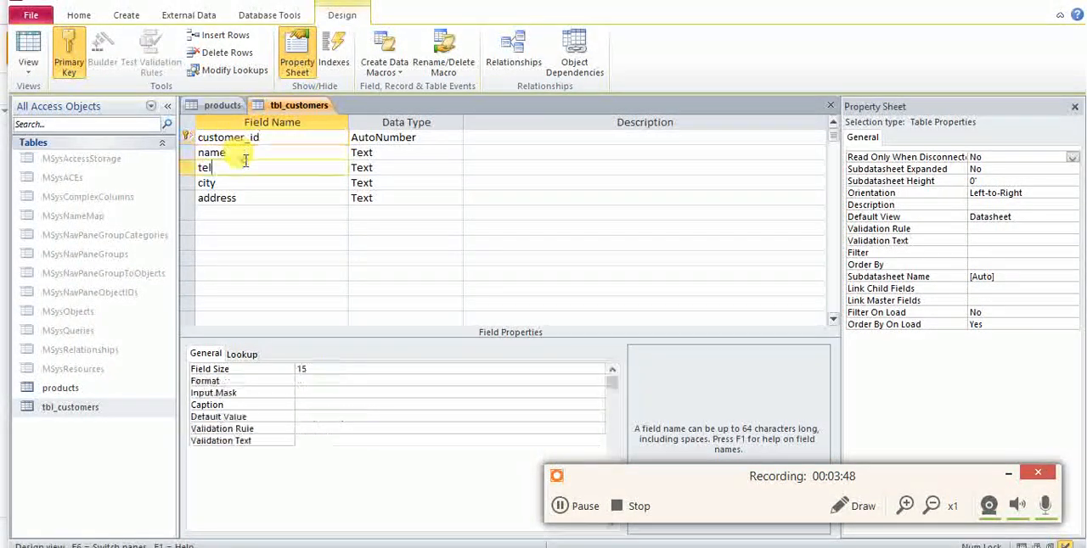
{"action": "right_click", "coordinate": [280, 102]}
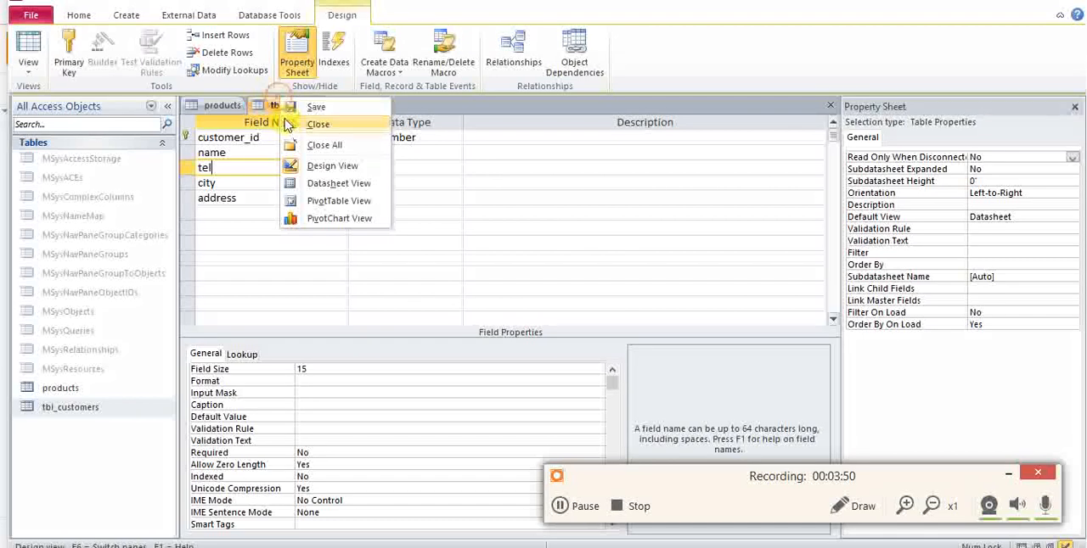
{"action": "left_click", "coordinate": [306, 126]}
Rename the products table's ID field to product_id.
{"action": "left_click", "coordinate": [226, 141]}
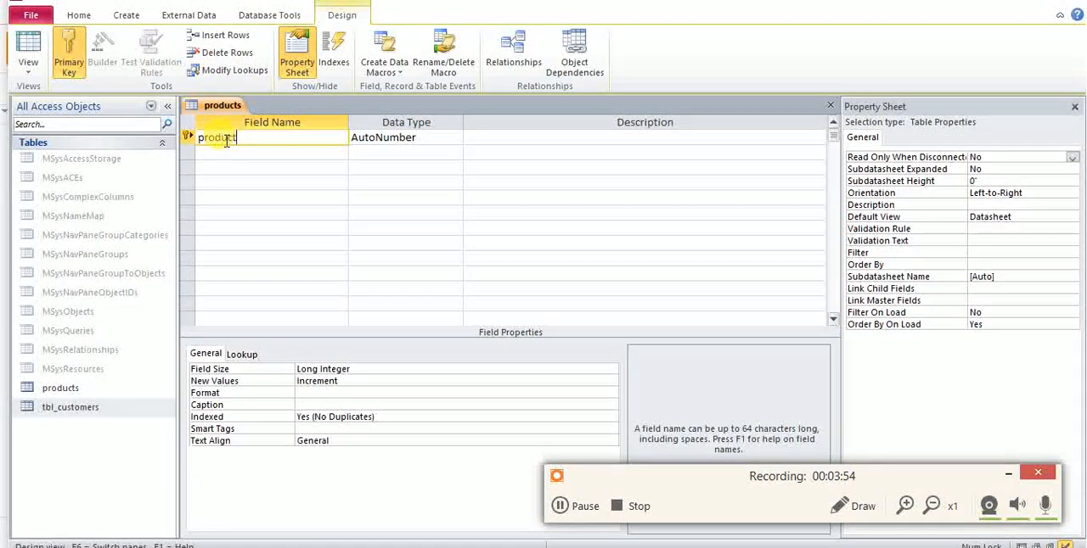
{"action": "type", "text": "product_id"}
{"action": "key", "text": "Tab"}
Add a name field with the Text data type to products and set its Field Size to 35.
{"action": "left_click", "coordinate": [231, 155]}
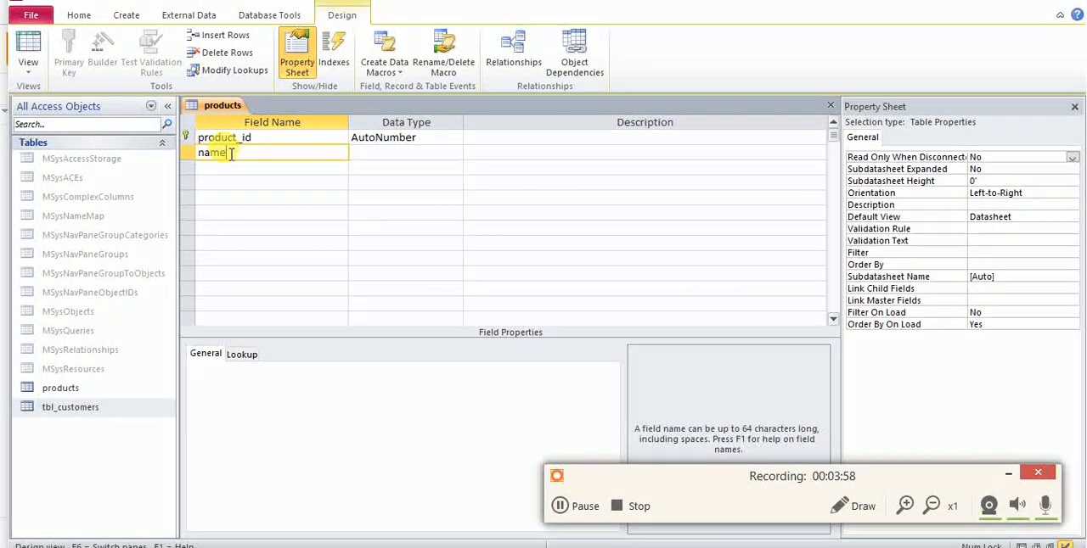
{"action": "key", "text": "Tab"}
{"action": "key", "text": "Return"}
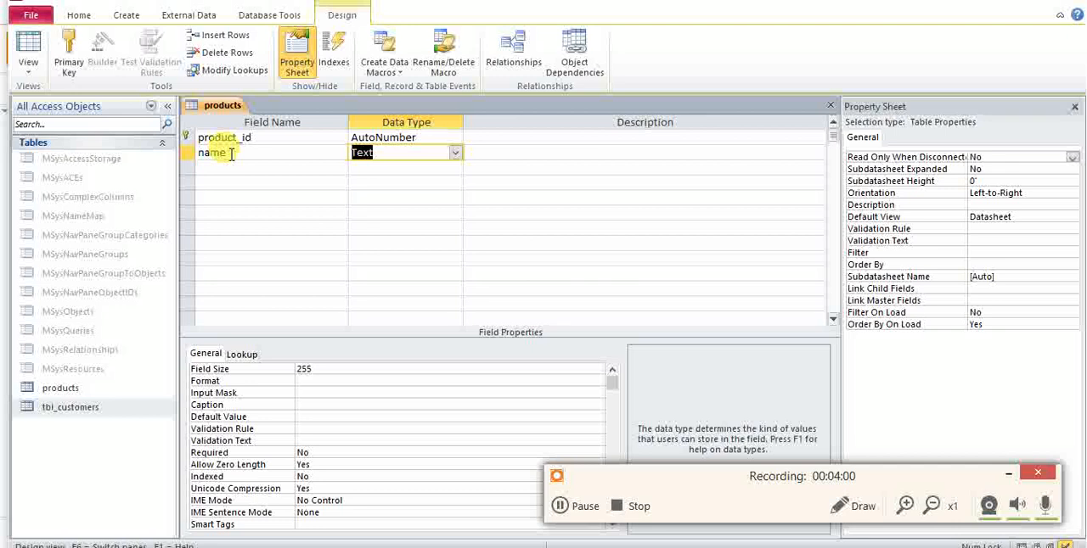
{"action": "left_click", "coordinate": [322, 371]}
{"action": "double_click", "coordinate": [323, 371]}
{"action": "type", "text": "3"}
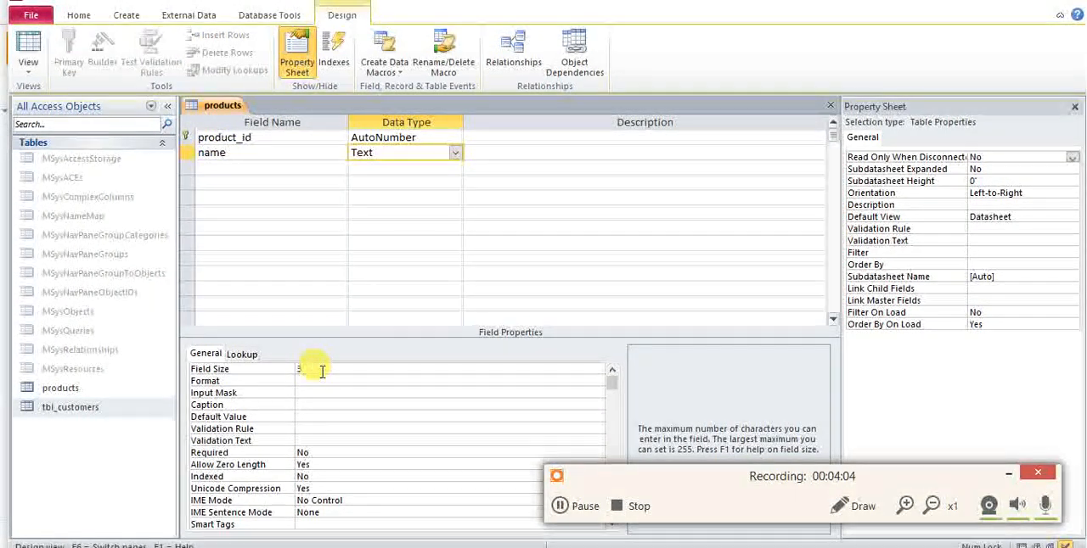
{"action": "type", "text": "5"}
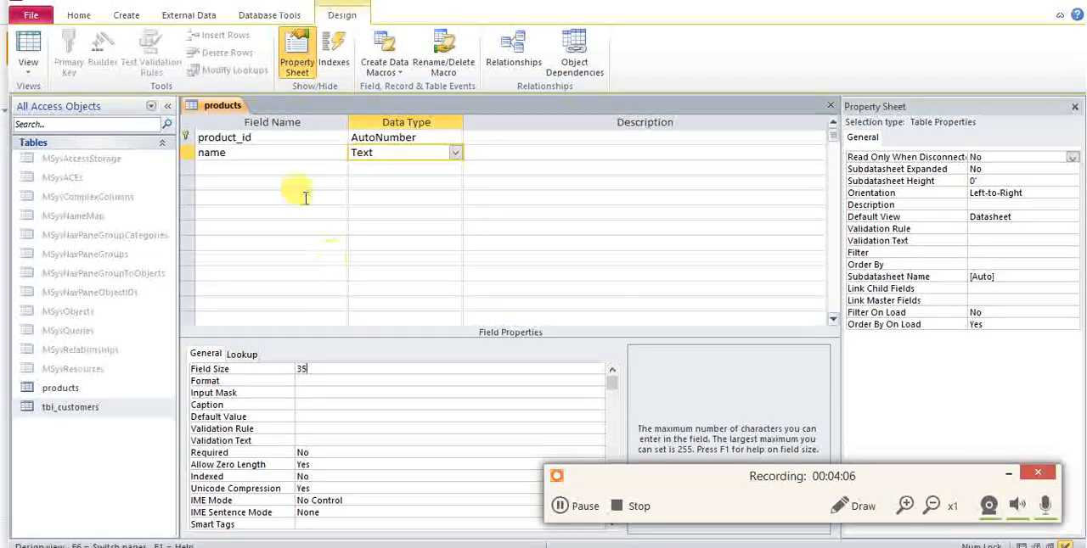
Add a weight field below name with the Number data type.
{"action": "left_click", "coordinate": [301, 168]}
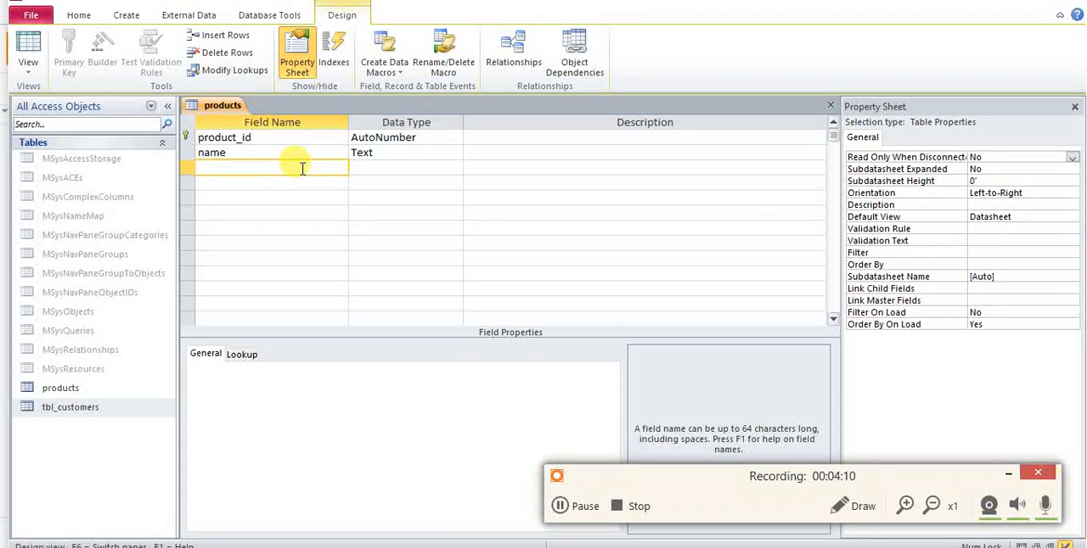
{"action": "type", "text": "weight"}
{"action": "key", "text": "Tab"}
{"action": "type", "text": "n"}
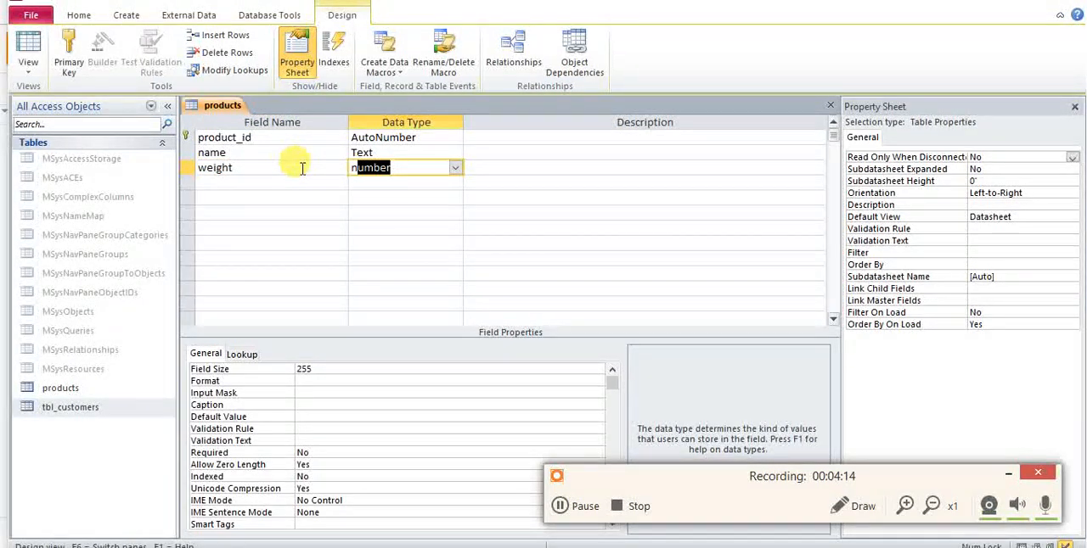
Add a price field below weight with the Currency data type.
{"action": "left_click", "coordinate": [297, 183]}
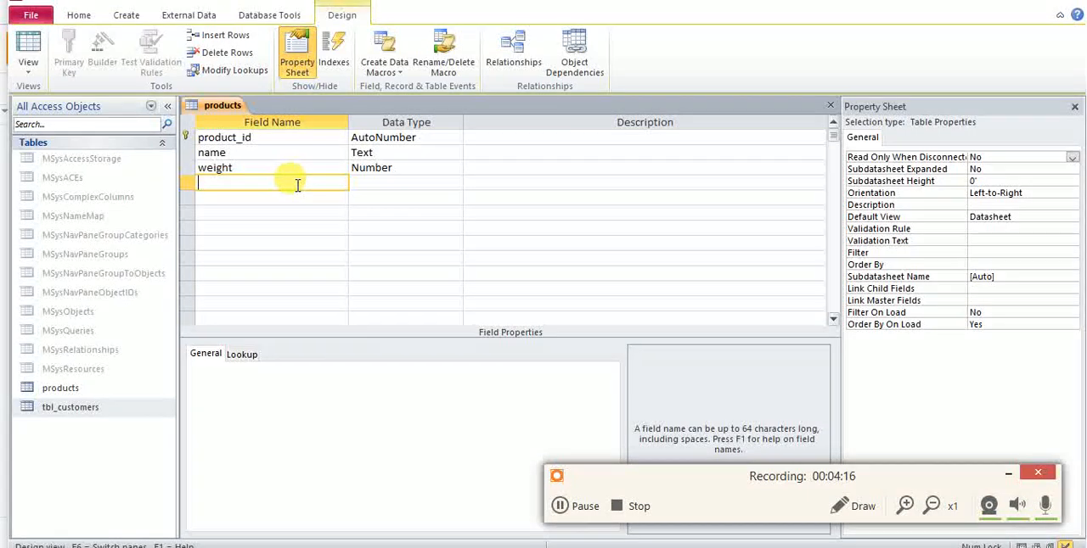
{"action": "type", "text": "price"}
{"action": "key", "text": "Tab"}
{"action": "type", "text": "n"}
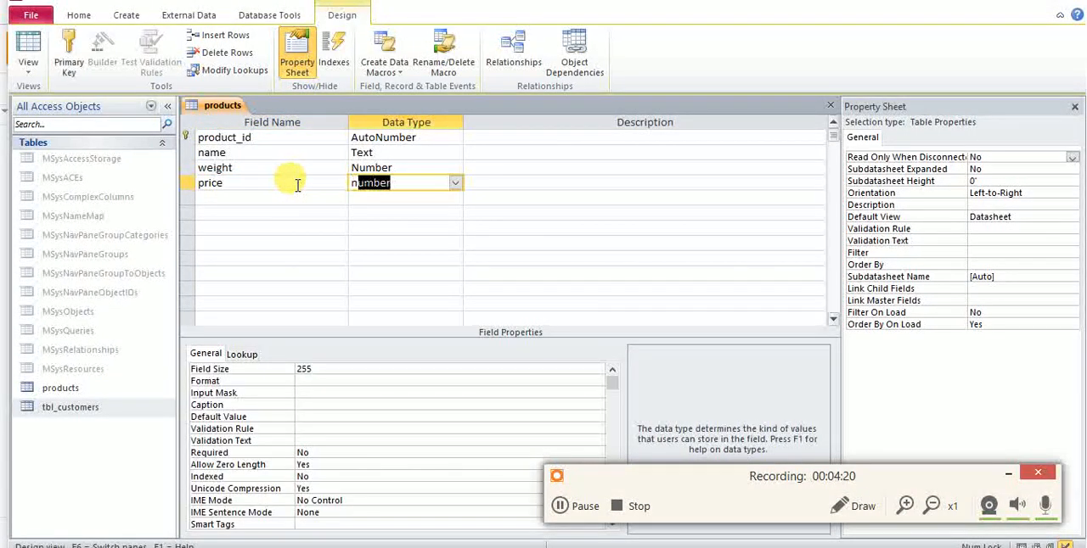
{"action": "left_click", "coordinate": [456, 184]}
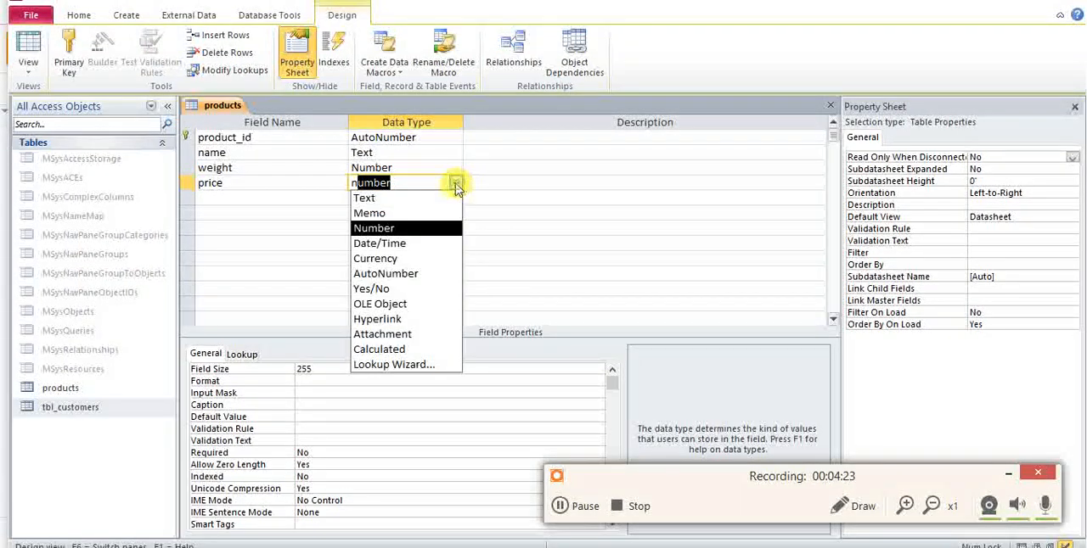
{"action": "left_click", "coordinate": [428, 256]}
Add a description field below price with the Text data type.
{"action": "left_click", "coordinate": [323, 201]}
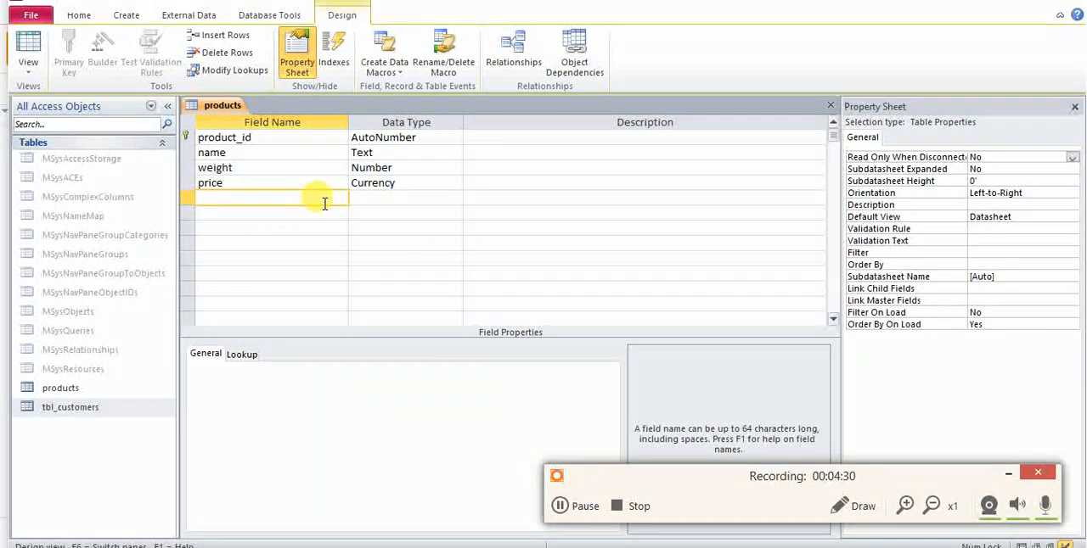
{"action": "type", "text": "descrip"}
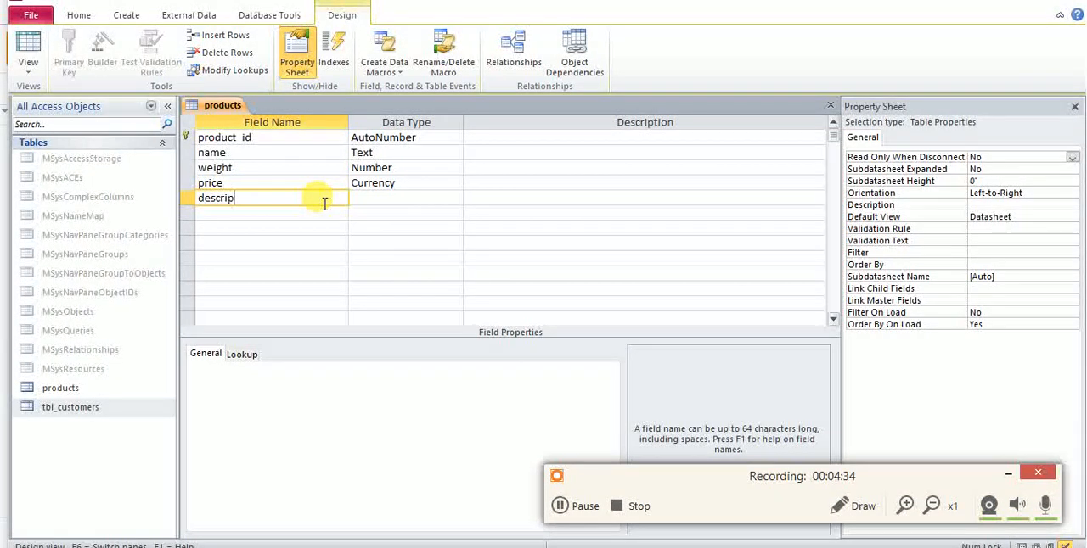
{"action": "key", "text": "BackSpace"}
{"action": "key", "text": "BackSpace"}
{"action": "left_click", "coordinate": [352, 198]}
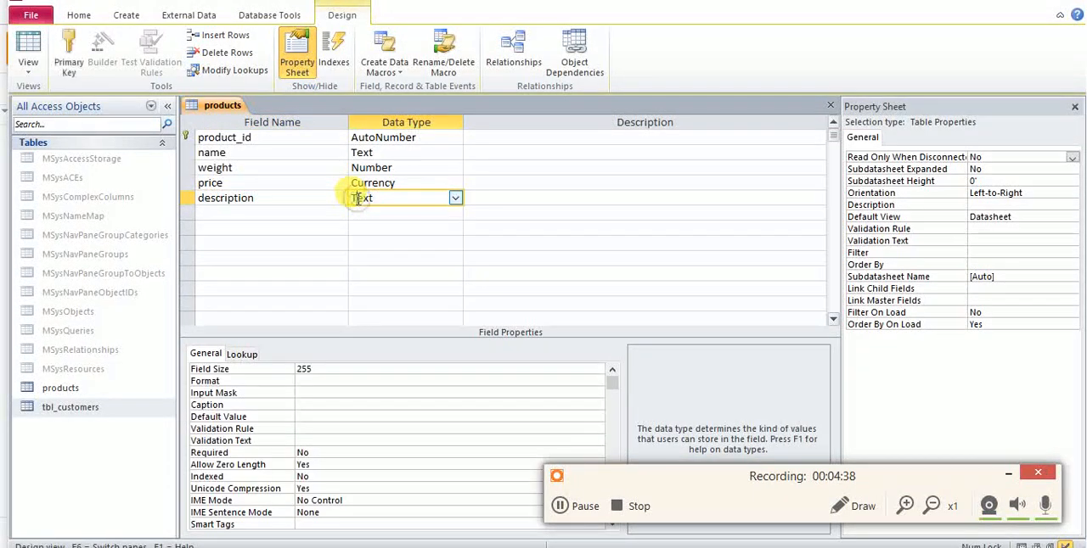
Try to set the description field's Field Size to 500, and restore it to 255.
{"action": "left_click", "coordinate": [332, 369]}
{"action": "type", "text": "500"}
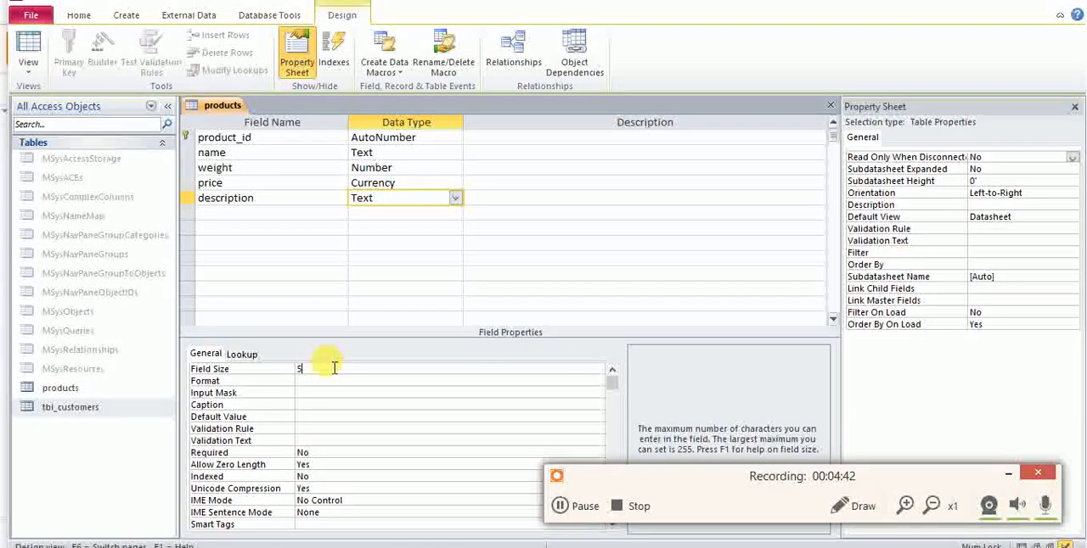
{"action": "key", "text": "Return"}
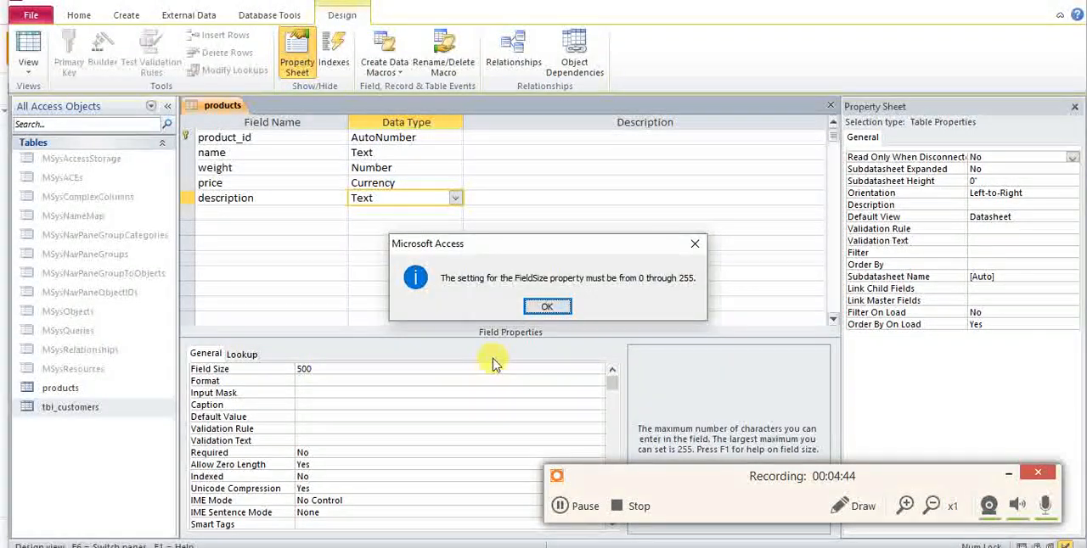
{"action": "key", "text": "Return"}
{"action": "key", "text": "BackSpace"}
{"action": "key", "text": "BackSpace"}
{"action": "key", "text": "BackSpace"}
{"action": "type", "text": "255"}
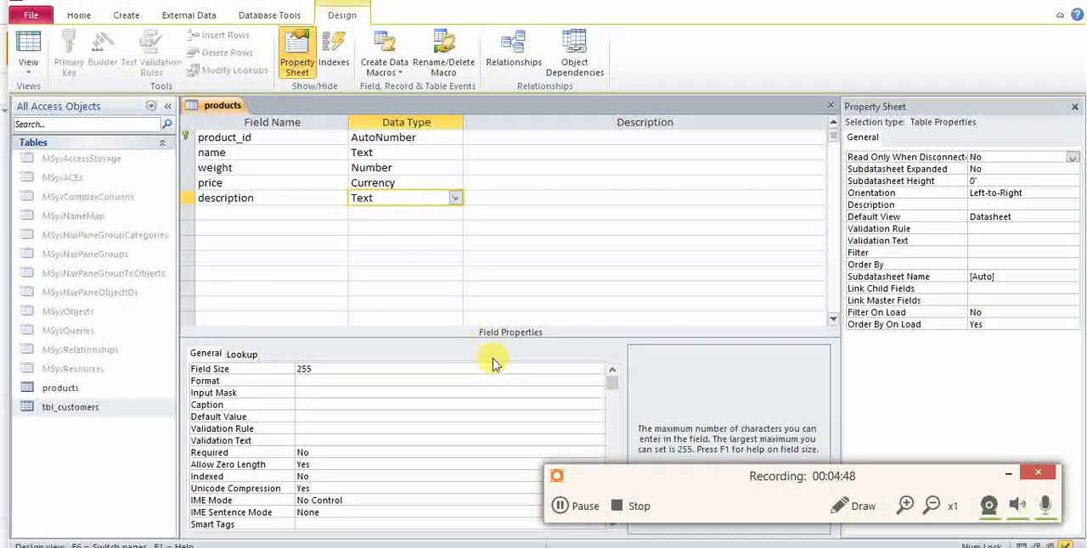
Try the Memo data type for the description field, and set it back to Text.
{"action": "left_click", "coordinate": [455, 197]}
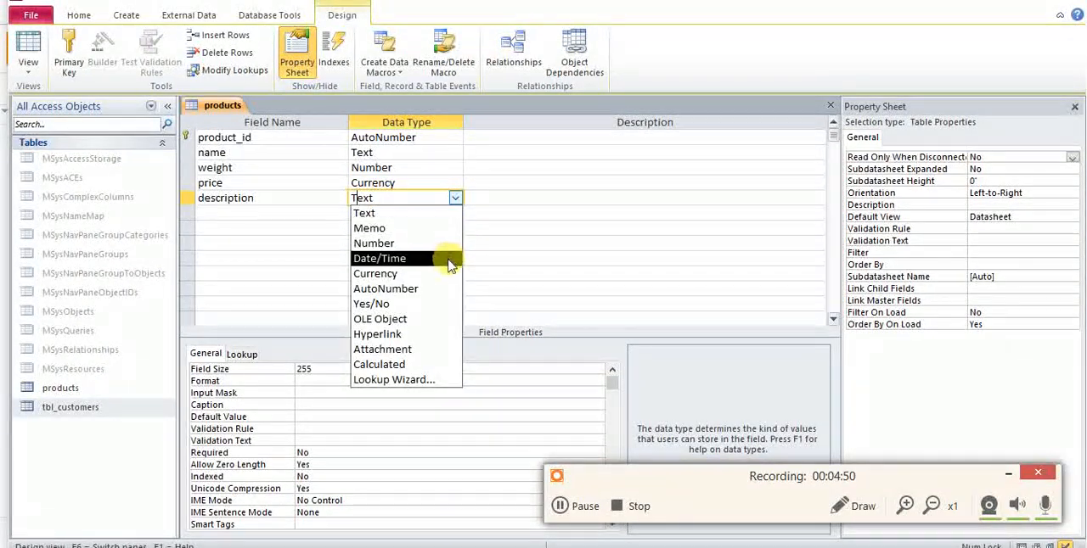
{"action": "left_click", "coordinate": [425, 215]}
{"action": "left_click", "coordinate": [382, 139]}
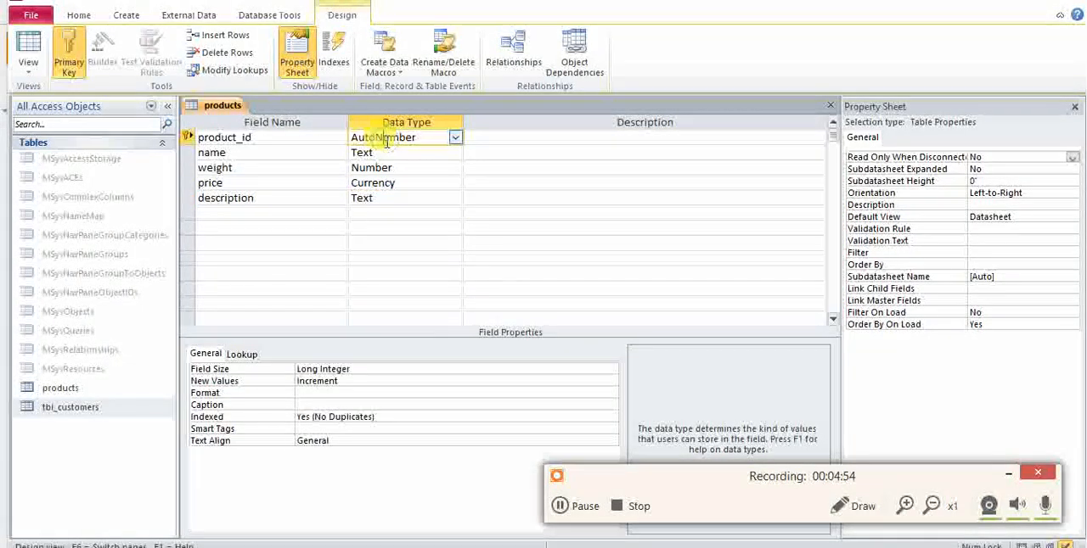
{"action": "left_click", "coordinate": [287, 198]}
{"action": "left_click", "coordinate": [380, 193]}
{"action": "left_click", "coordinate": [456, 197]}
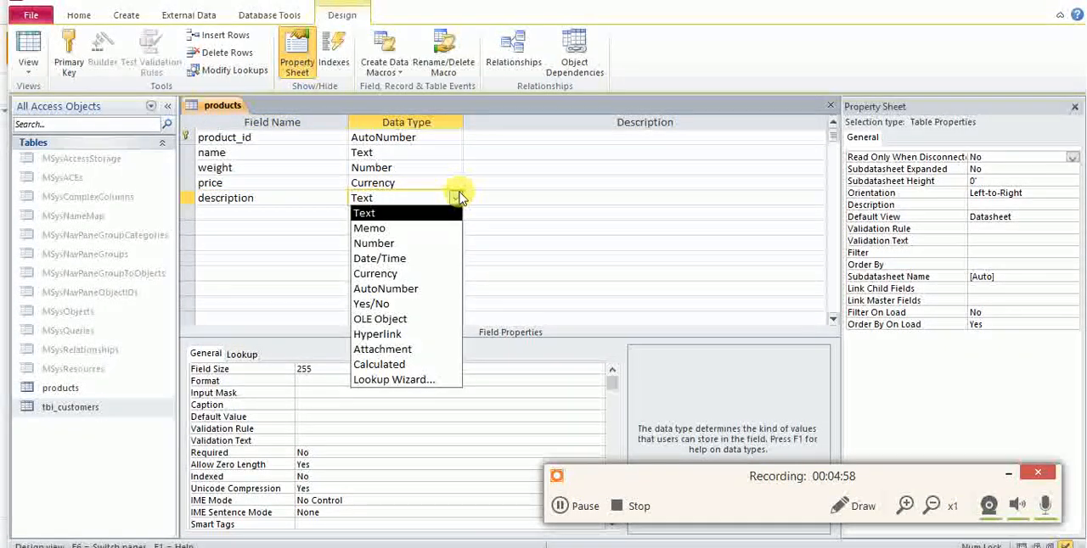
{"action": "left_click", "coordinate": [424, 236]}
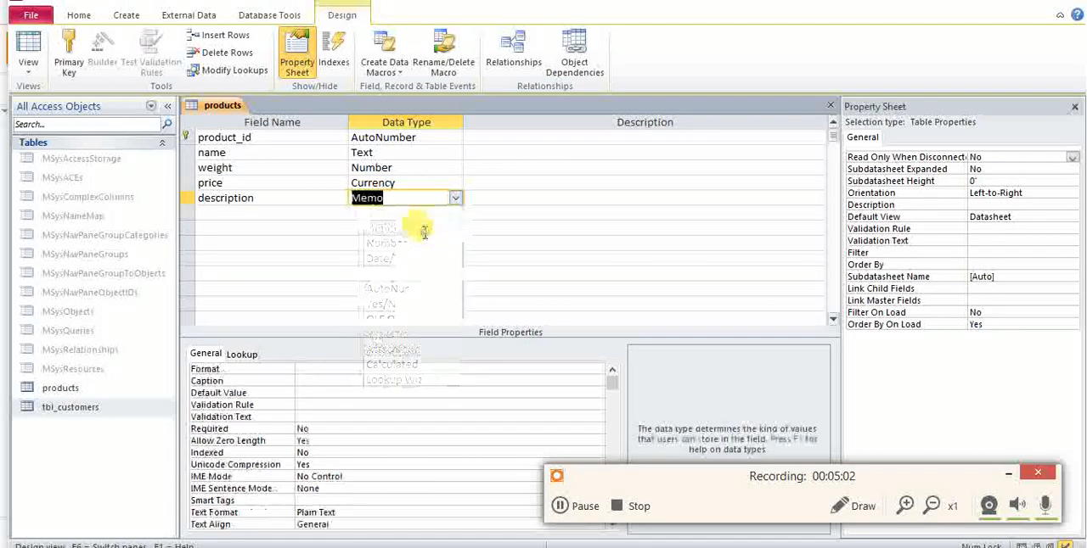
{"action": "left_click", "coordinate": [455, 199]}
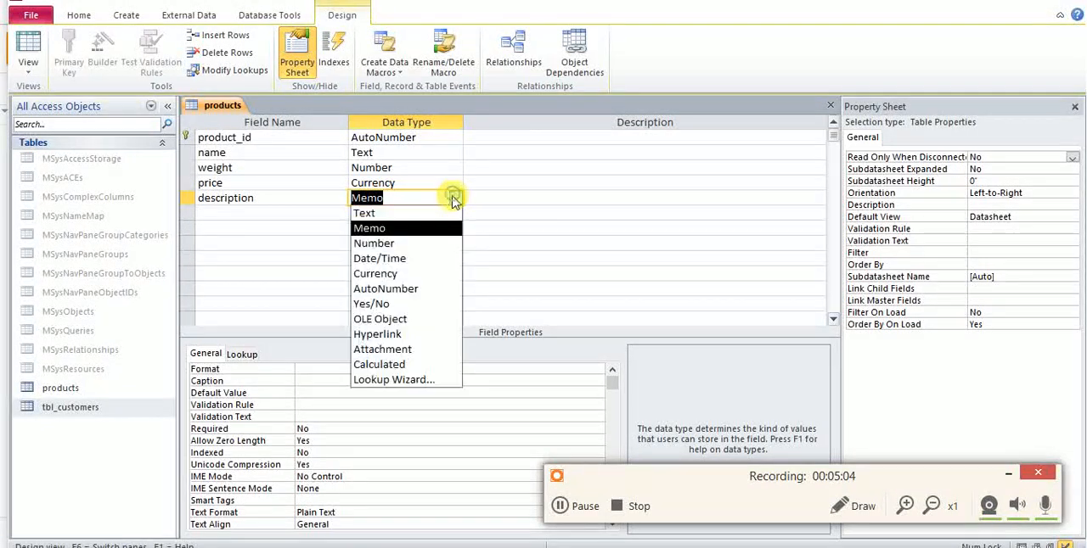
{"action": "left_click", "coordinate": [440, 214]}
{"action": "left_click", "coordinate": [416, 212]}
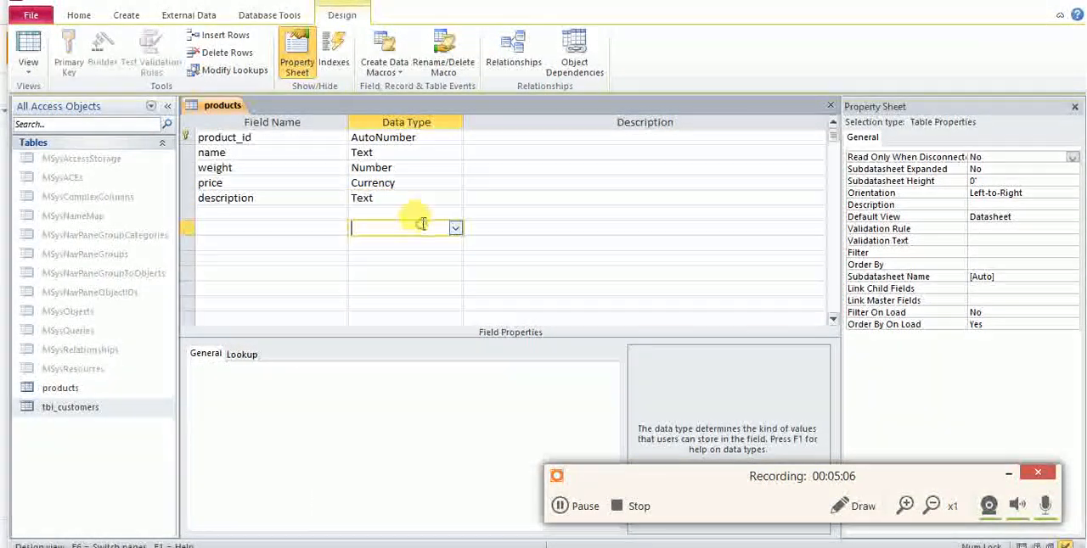
{"action": "left_click", "coordinate": [403, 199]}
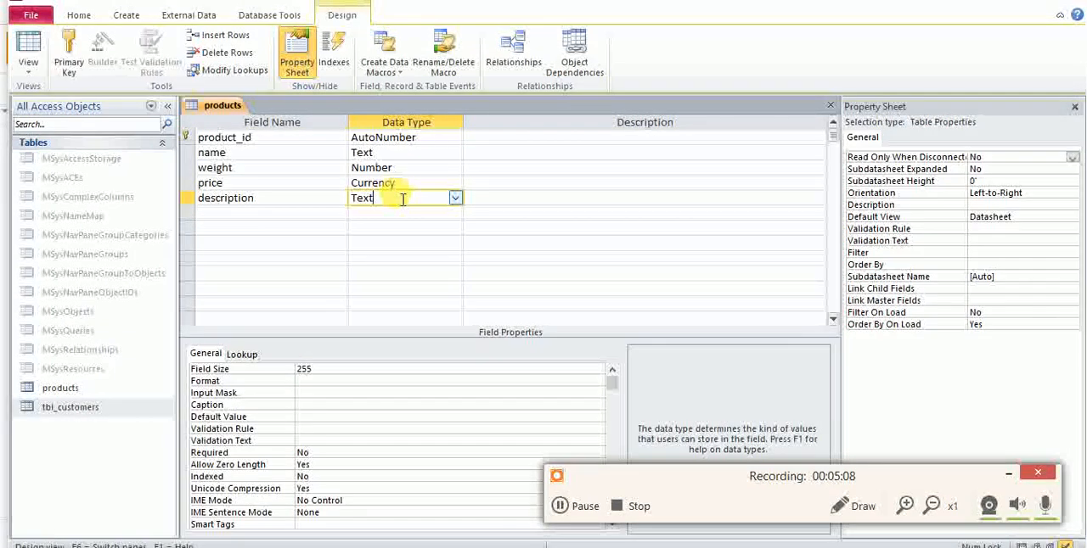
Make the price field required and set its Validation Rule to >0.
{"action": "left_click", "coordinate": [256, 183]}
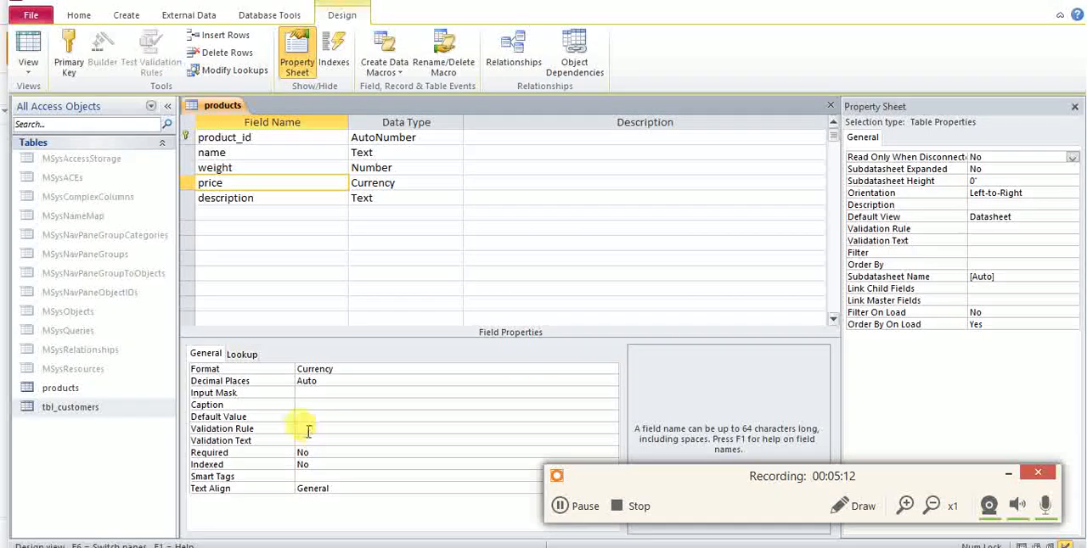
{"action": "left_click", "coordinate": [307, 453]}
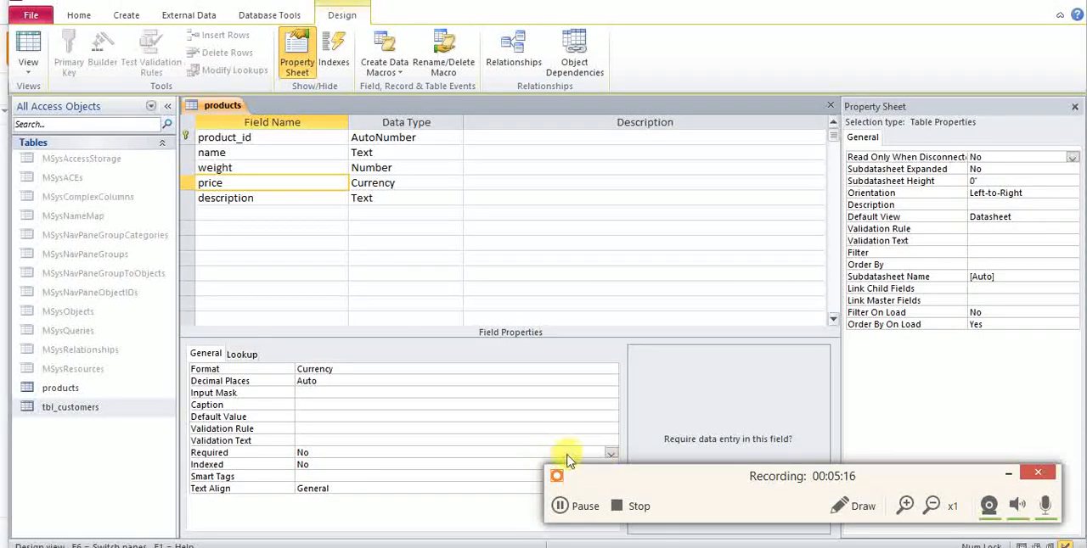
{"action": "left_click", "coordinate": [421, 453]}
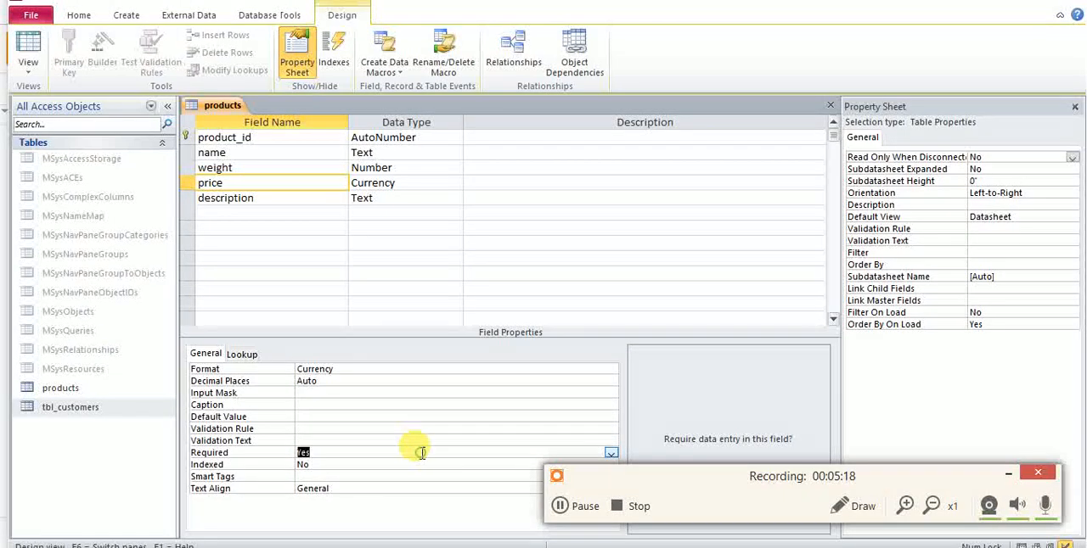
{"action": "left_click", "coordinate": [384, 428]}
{"action": "type", "text": ">0"}
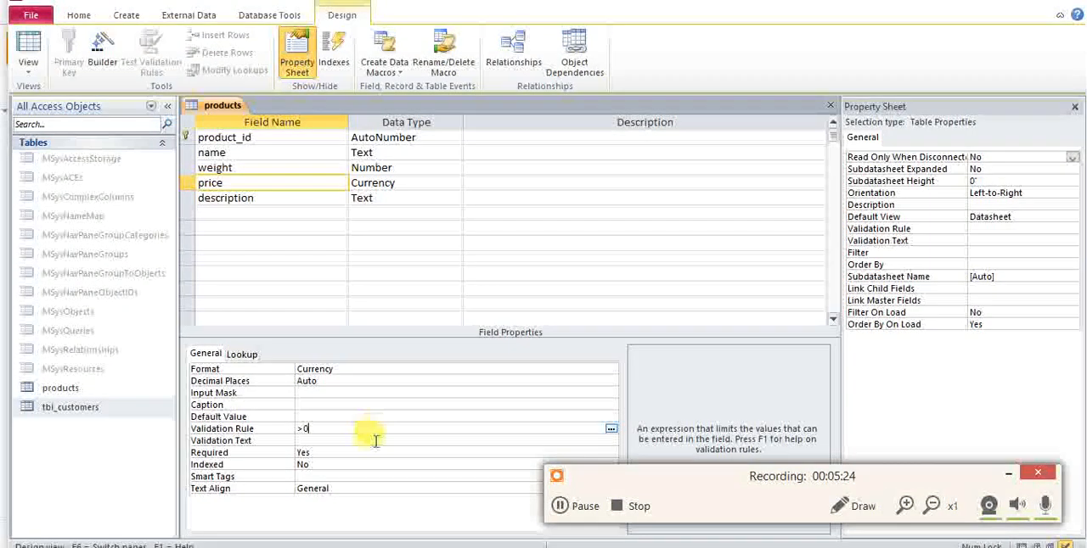
Set the price field's Validation Text to "The price must be greater than zero".
{"action": "left_click", "coordinate": [376, 440]}
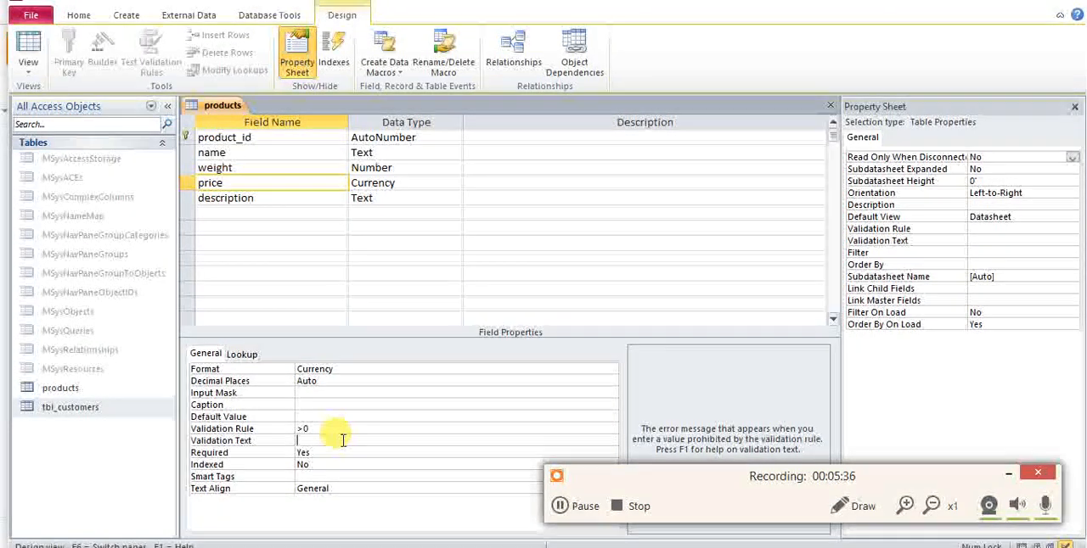
{"action": "type", "text": "The price must be grea"}
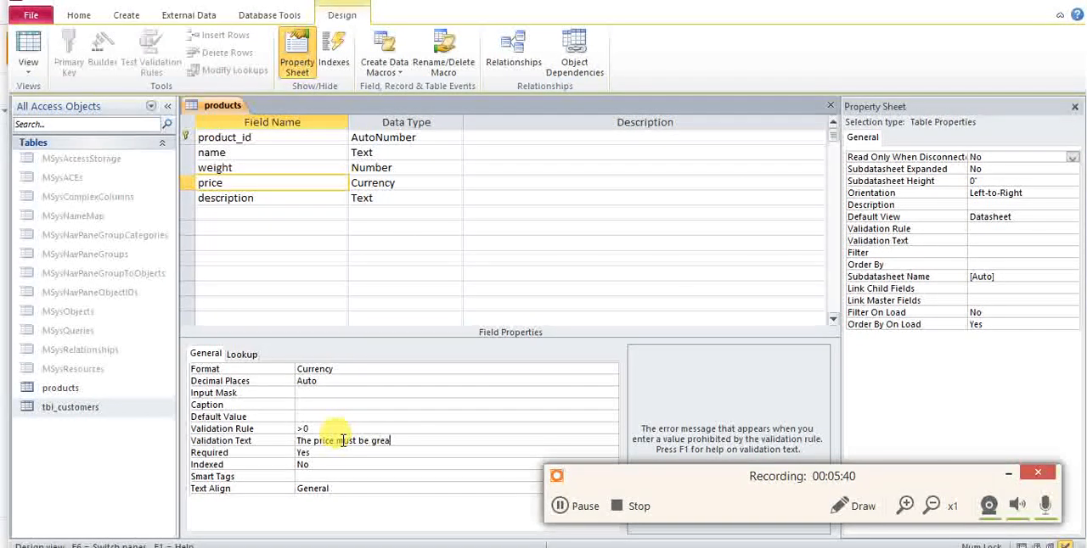
{"action": "type", "text": "ter than zero"}
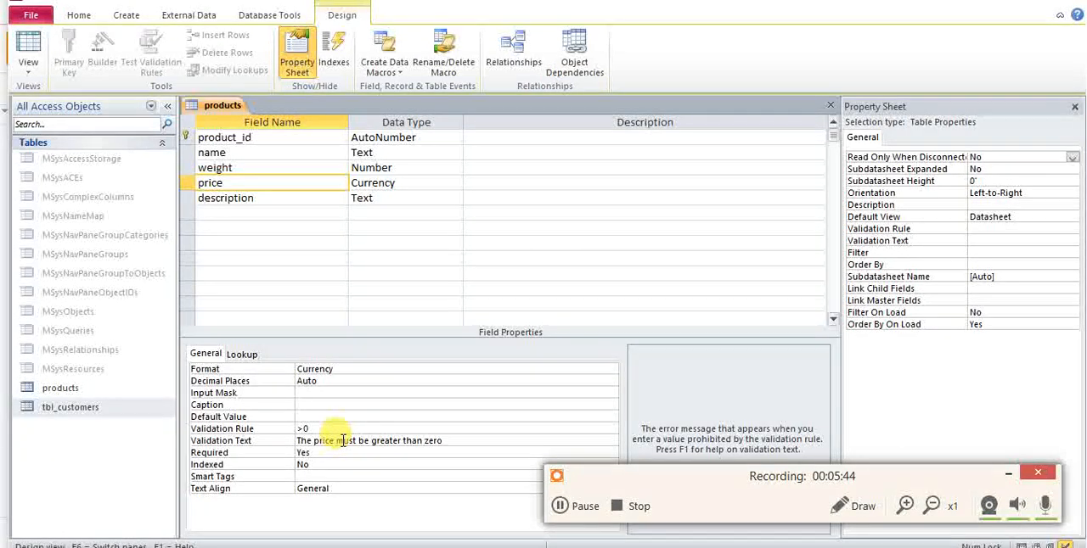
Close the products table's design and open the table in Datasheet View.
{"action": "right_click", "coordinate": [222, 108]}
{"action": "left_click", "coordinate": [253, 151]}
{"action": "right_click", "coordinate": [227, 117]}
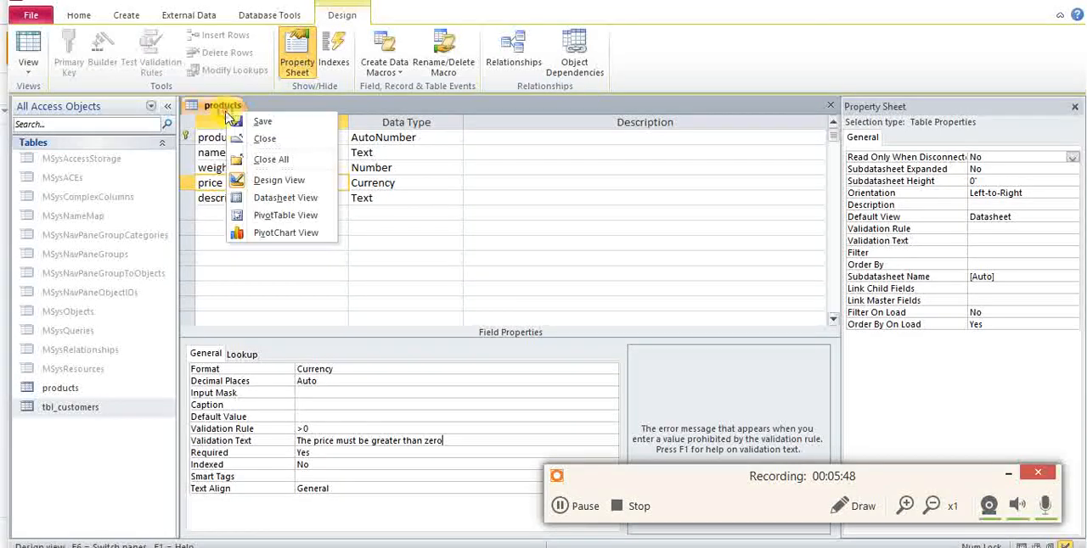
{"action": "left_click", "coordinate": [248, 139]}
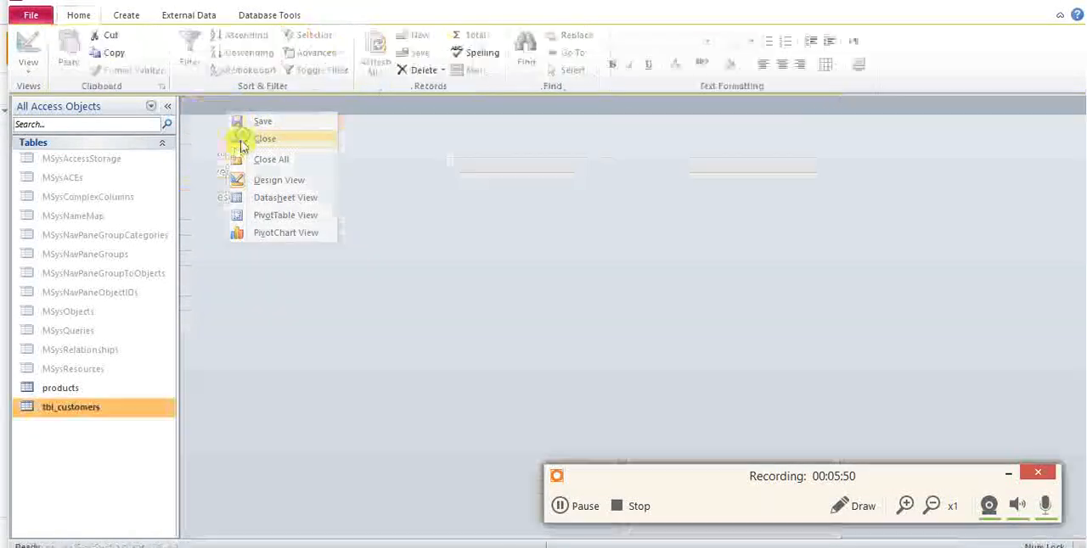
{"action": "left_click", "coordinate": [72, 395]}
{"action": "double_click", "coordinate": [71, 395]}
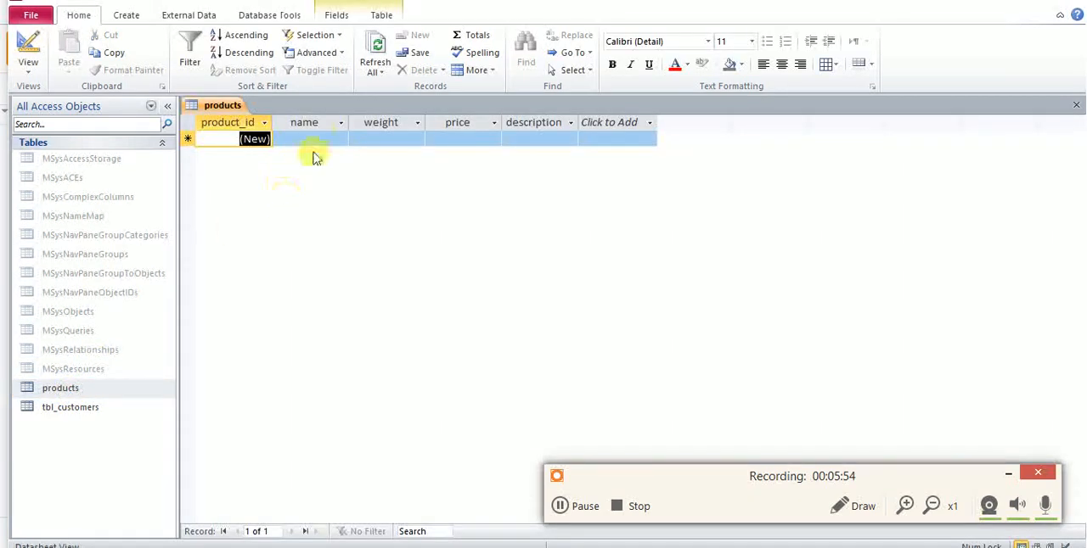
Start a product record named milk with weight 1, and try -1 as its price.
{"action": "type", "text": "milk"}
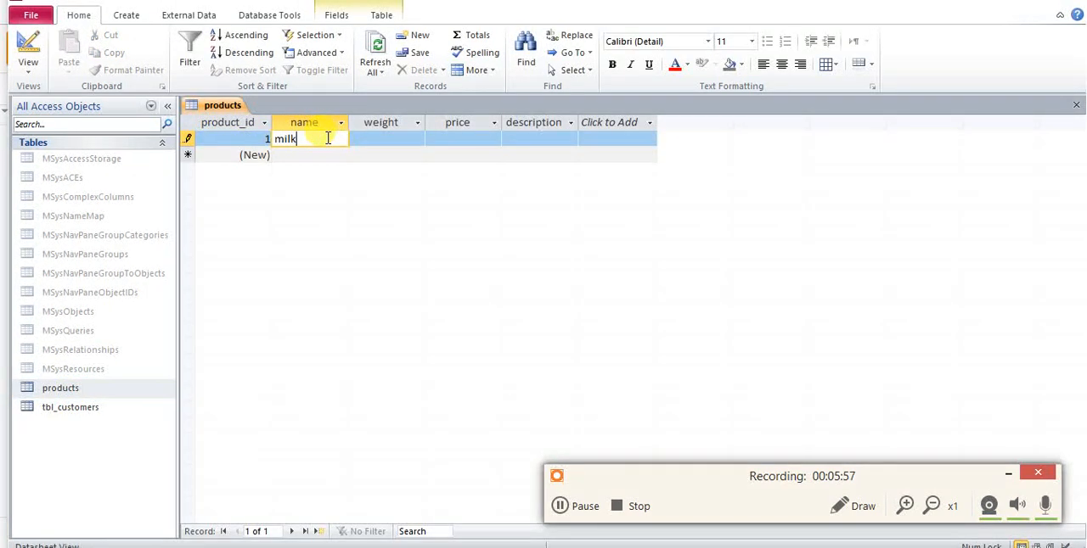
{"action": "key", "text": "Tab"}
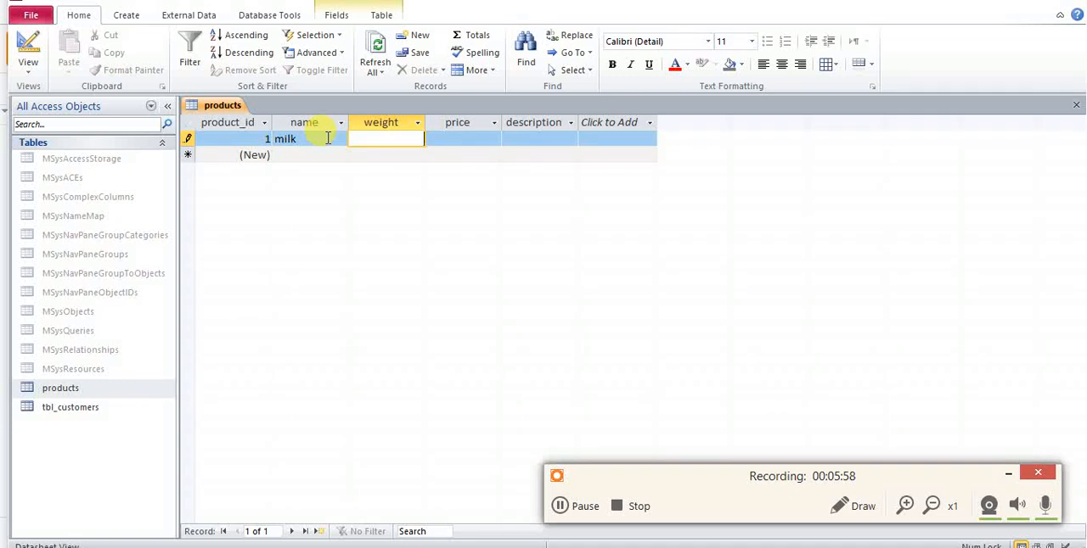
{"action": "key", "text": "Tab"}
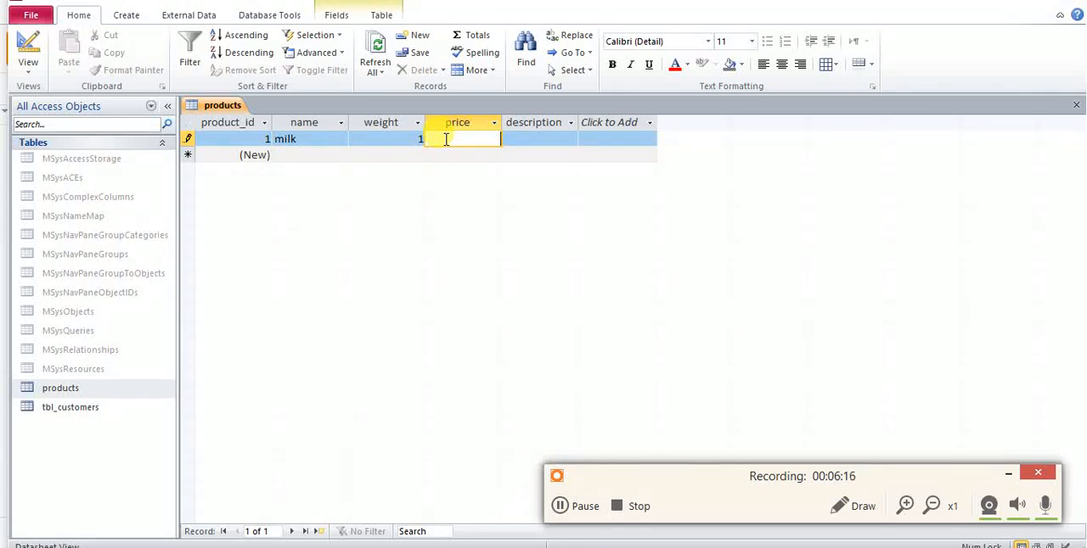
{"action": "key", "text": "Return"}
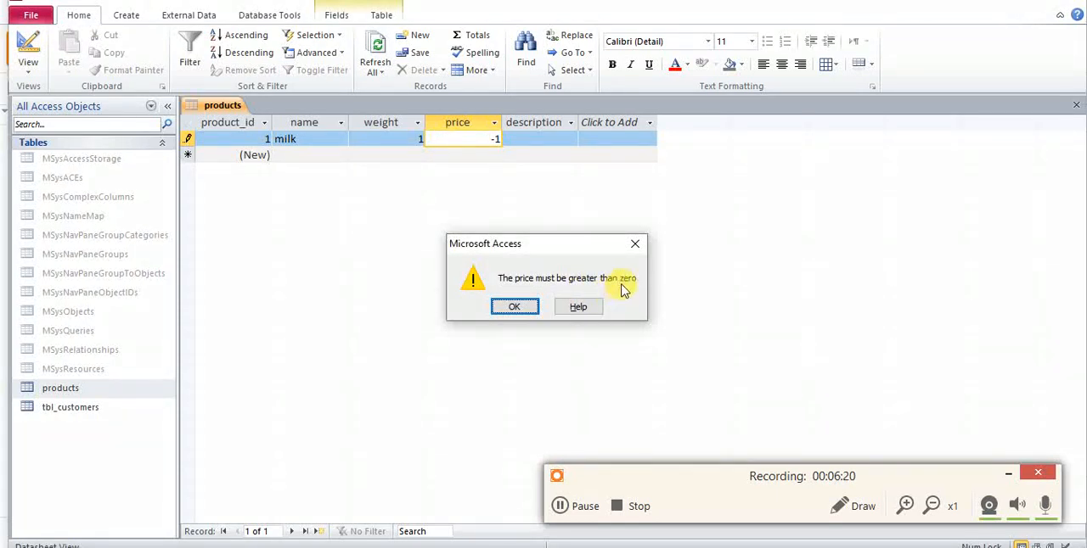
{"action": "left_click", "coordinate": [532, 307]}
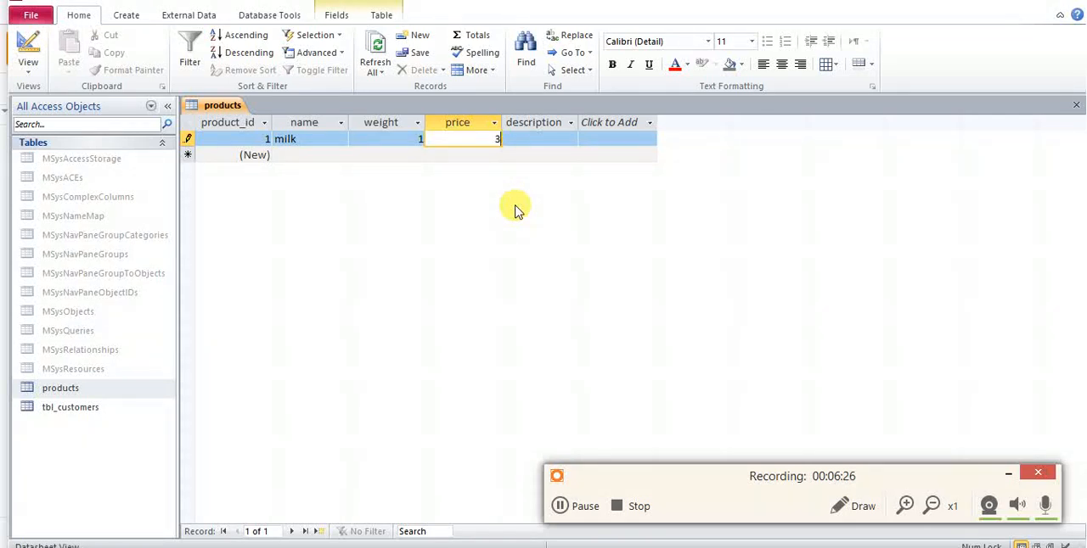
Complete the milk record with price 3 and the description "bo xwardnawa bakar det".
{"action": "key", "text": "Return"}
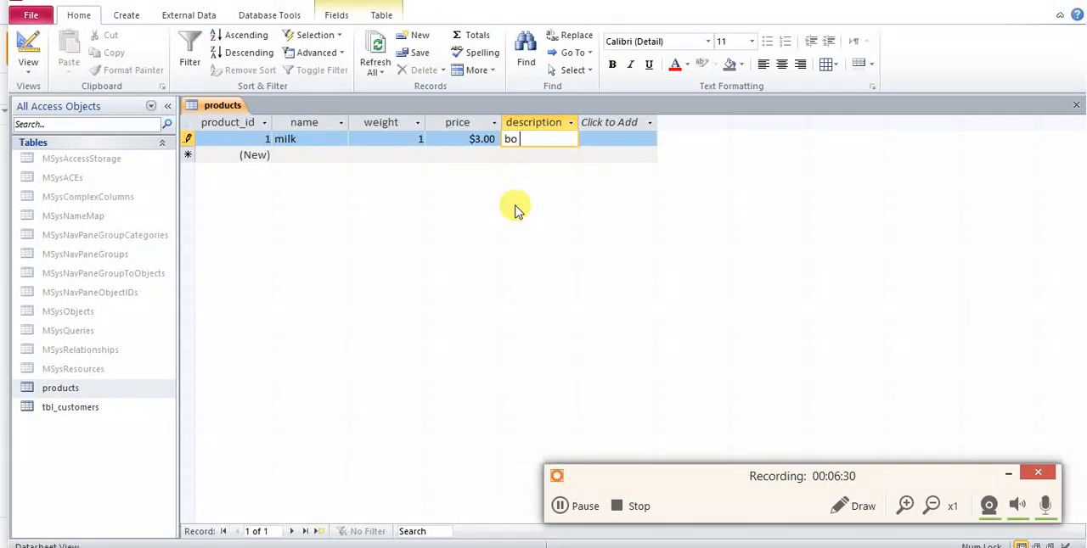
{"action": "type", "text": "bo xwardnawa bk"}
{"action": "key", "text": "BackSpace"}
{"action": "type", "text": "akar det"}
{"action": "key", "text": "Return"}
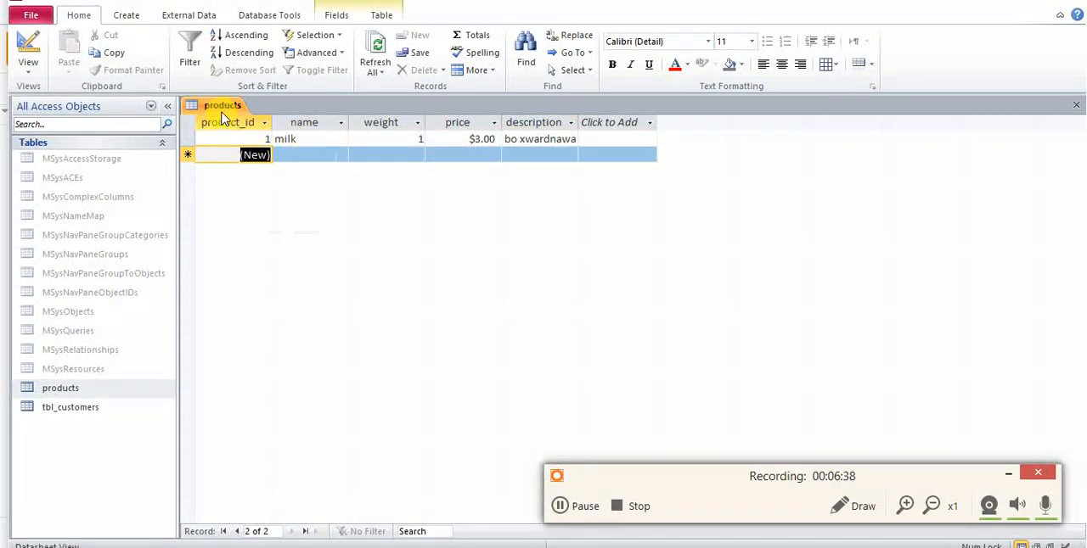
Close the products table and rename it as tbl_products.
{"action": "right_click", "coordinate": [222, 116]}
{"action": "left_click", "coordinate": [227, 120]}
{"action": "right_click", "coordinate": [225, 113]}
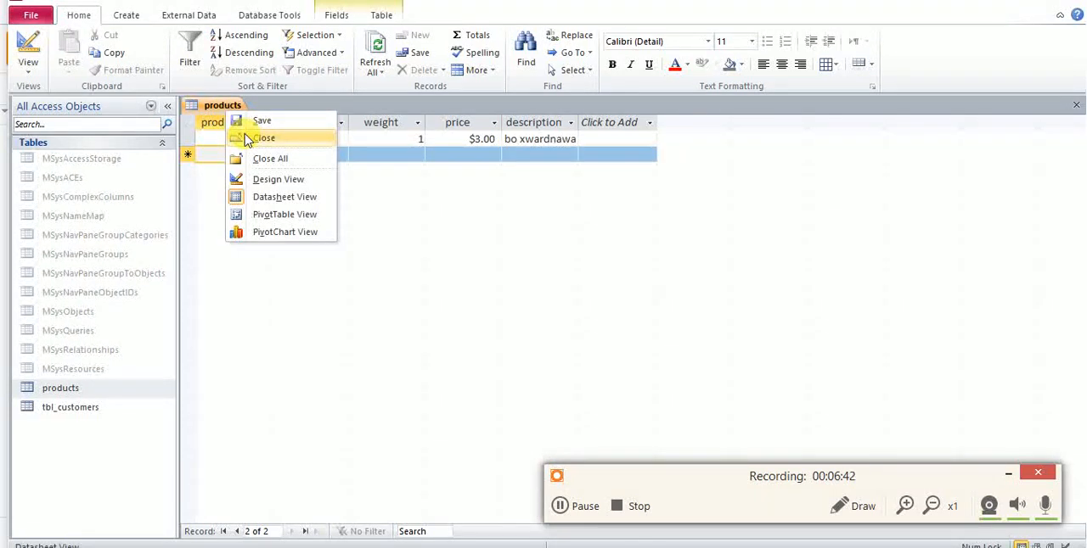
{"action": "left_click", "coordinate": [247, 140]}
{"action": "right_click", "coordinate": [73, 388]}
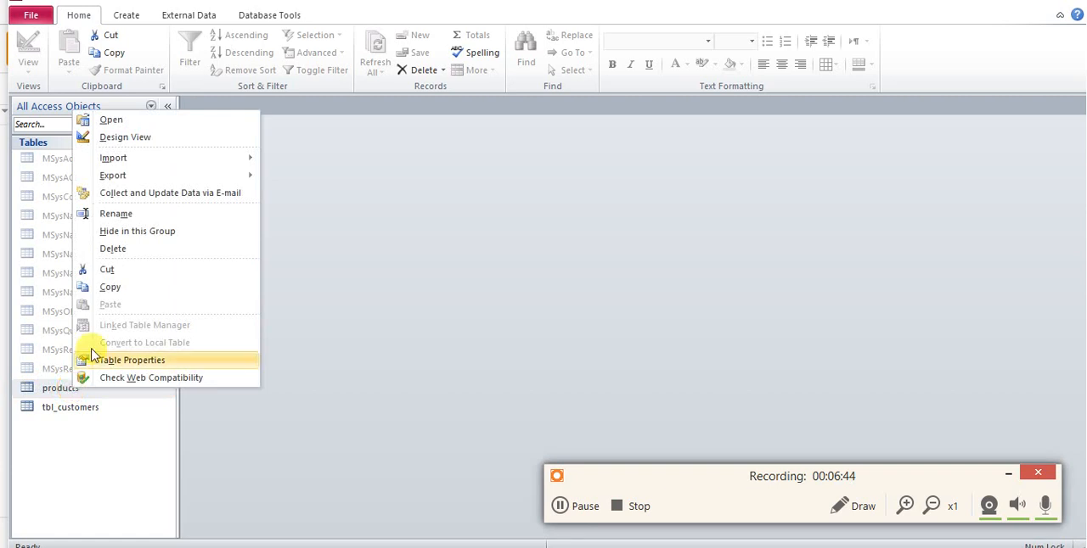
{"action": "left_click", "coordinate": [126, 219]}
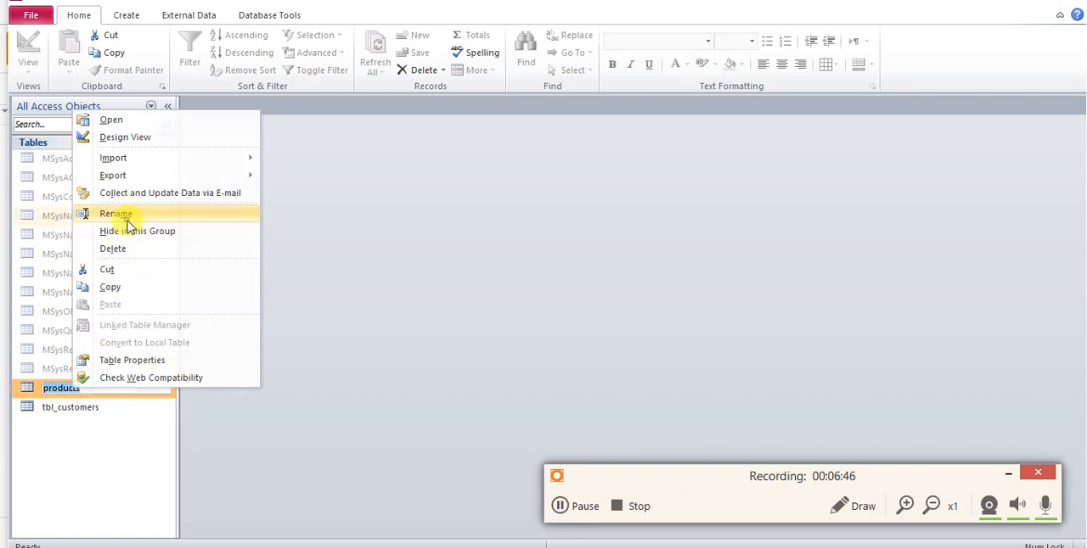
{"action": "type", "text": "tbl_product"}
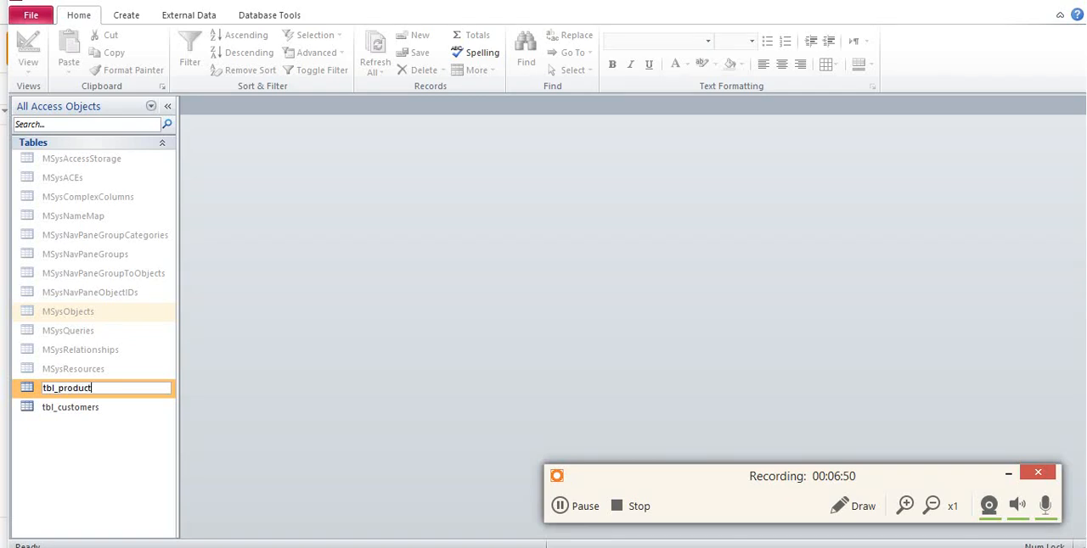
{"action": "key", "text": "Return"}
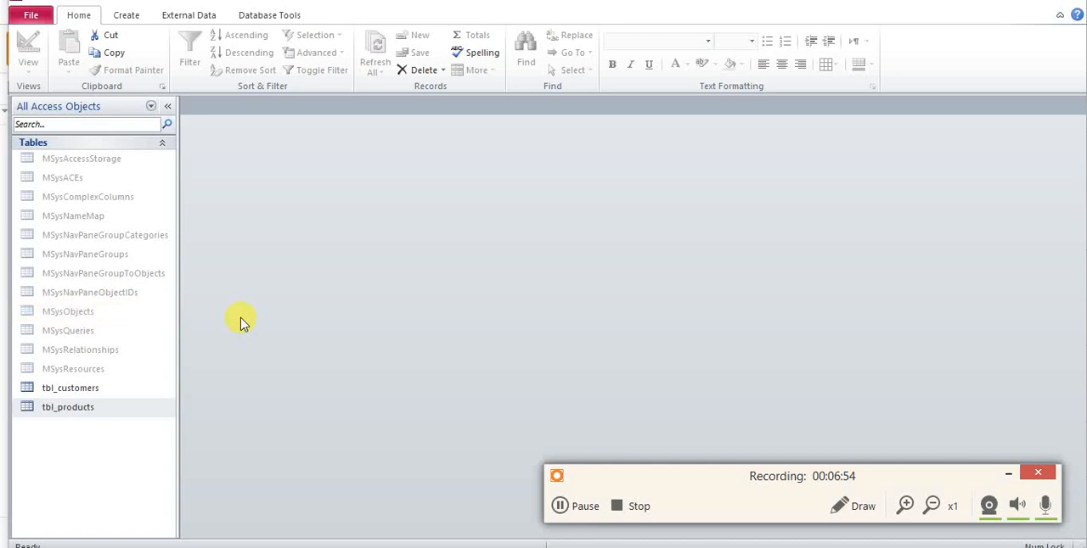
Check the entity diagram, create a new table in Design View and save it as tbl_employees.
{"action": "key", "text": "alt+Tab"}
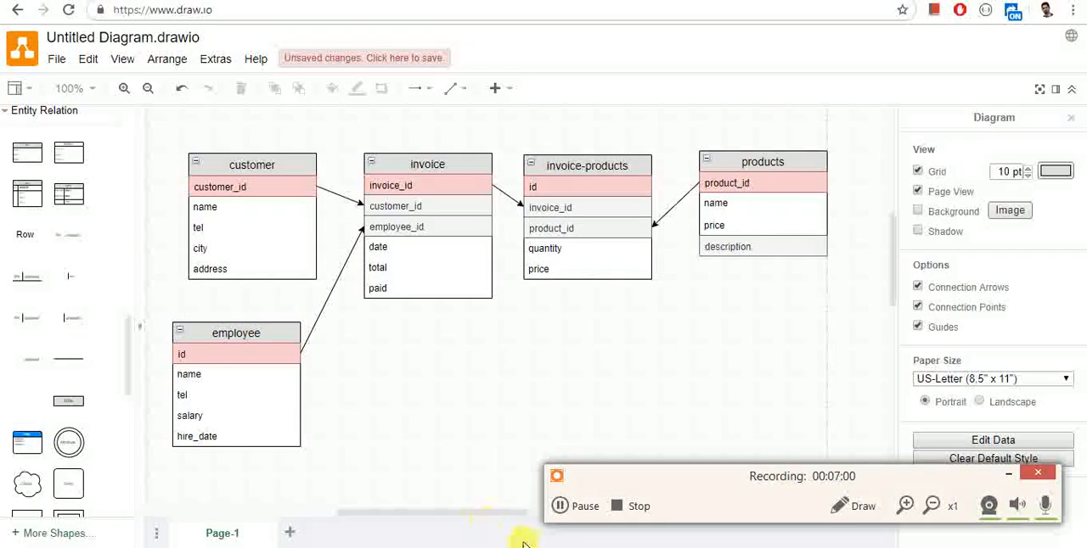
{"action": "key", "text": "alt+Tab"}
{"action": "key", "text": "alt+Tab"}
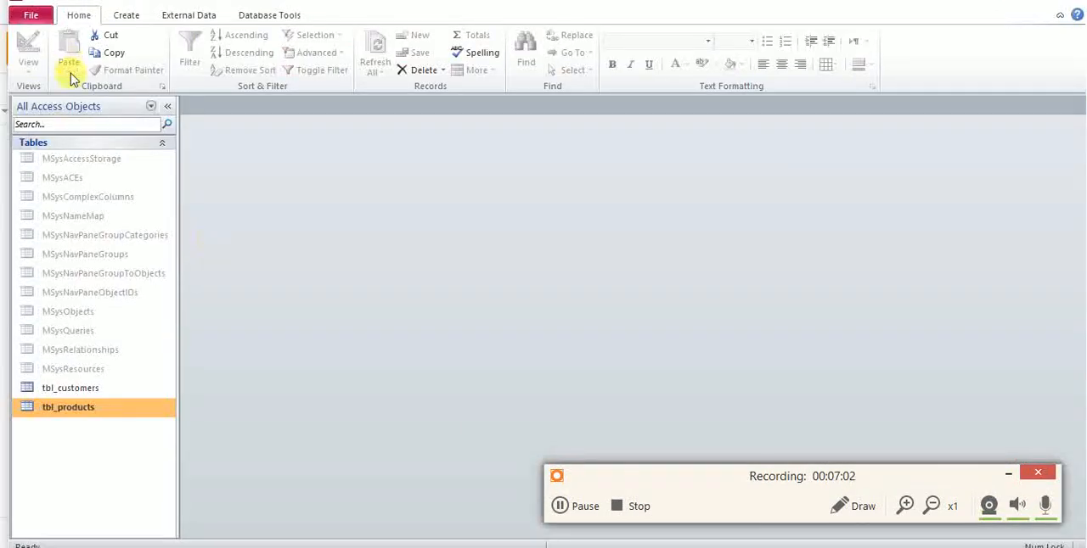
{"action": "left_click", "coordinate": [125, 15]}
{"action": "left_click", "coordinate": [85, 64]}
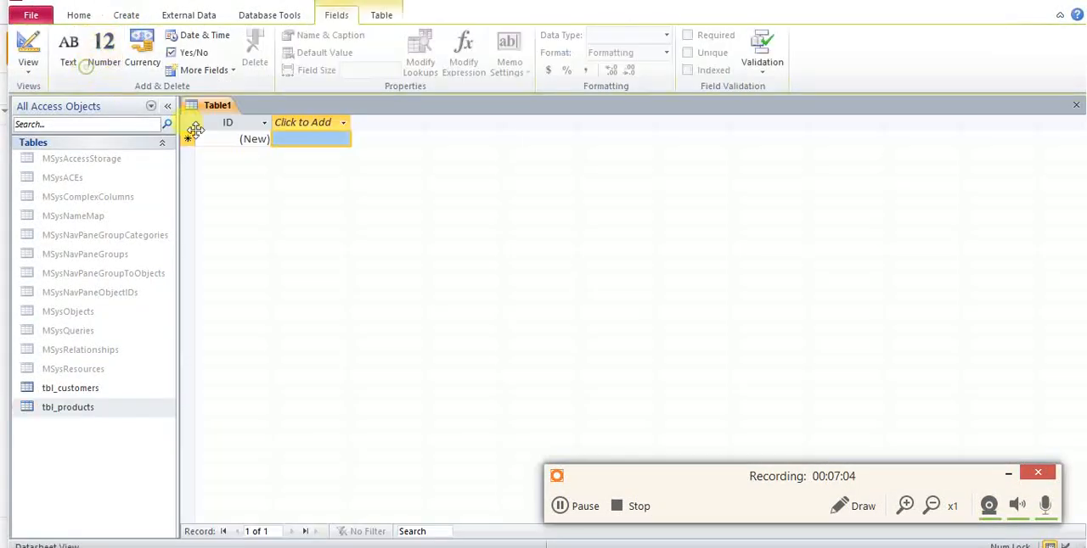
{"action": "right_click", "coordinate": [197, 105]}
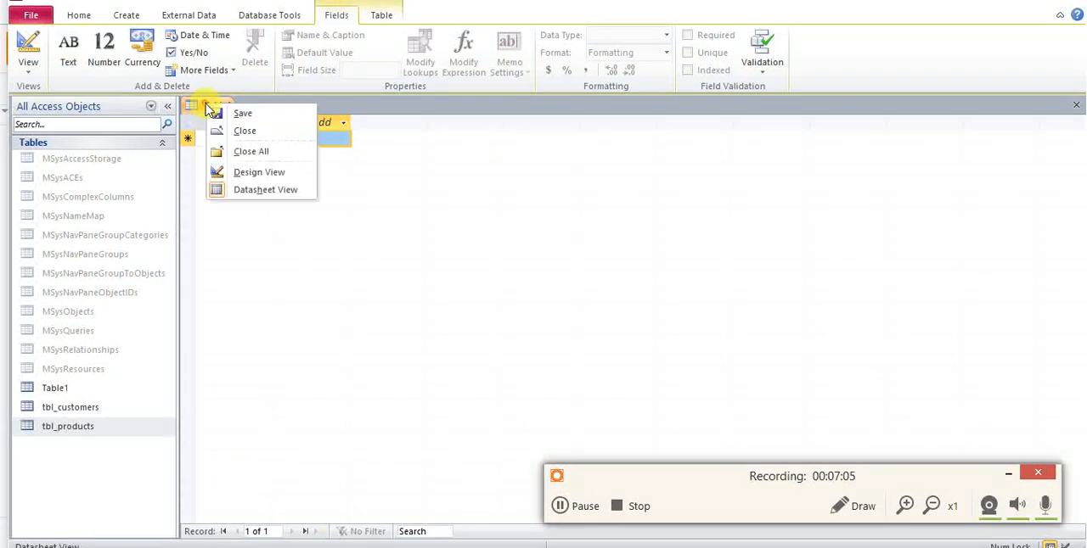
{"action": "left_click", "coordinate": [236, 174]}
{"action": "type", "text": "tbl_employees"}
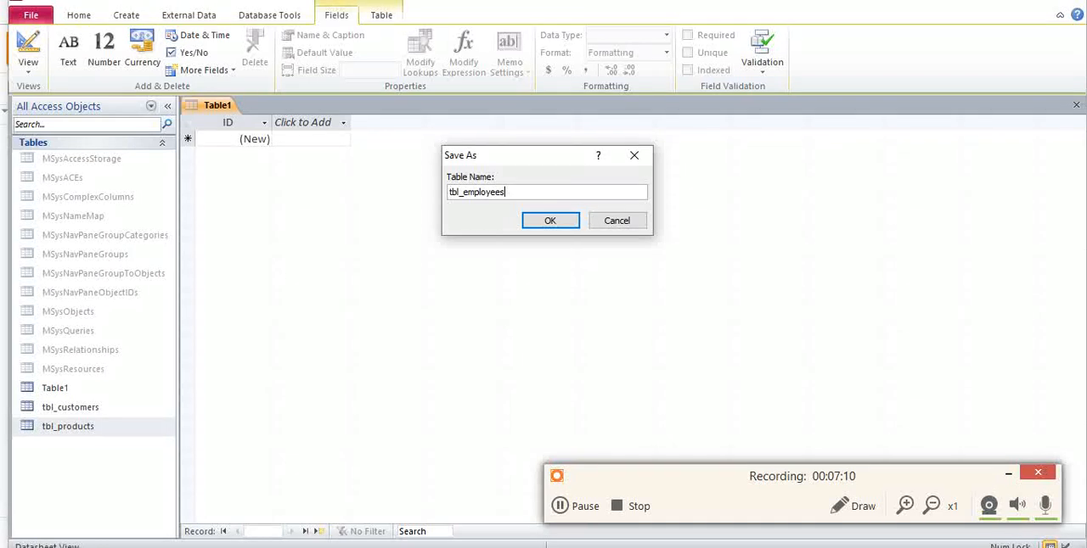
{"action": "key", "text": "Return"}
Name the AutoNumber key field employee_id and add a Text field called name, accepting the reserved word.
{"action": "type", "text": "employee_"}
{"action": "key", "text": "Tab"}
{"action": "key", "text": "Tab"}
{"action": "key", "text": "Tab"}
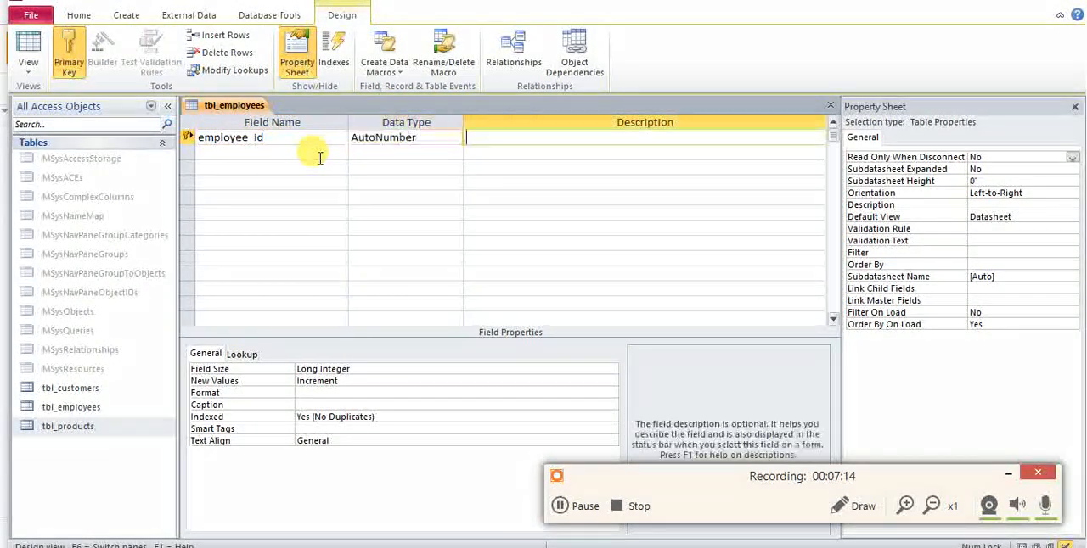
{"action": "key", "text": "Tab"}
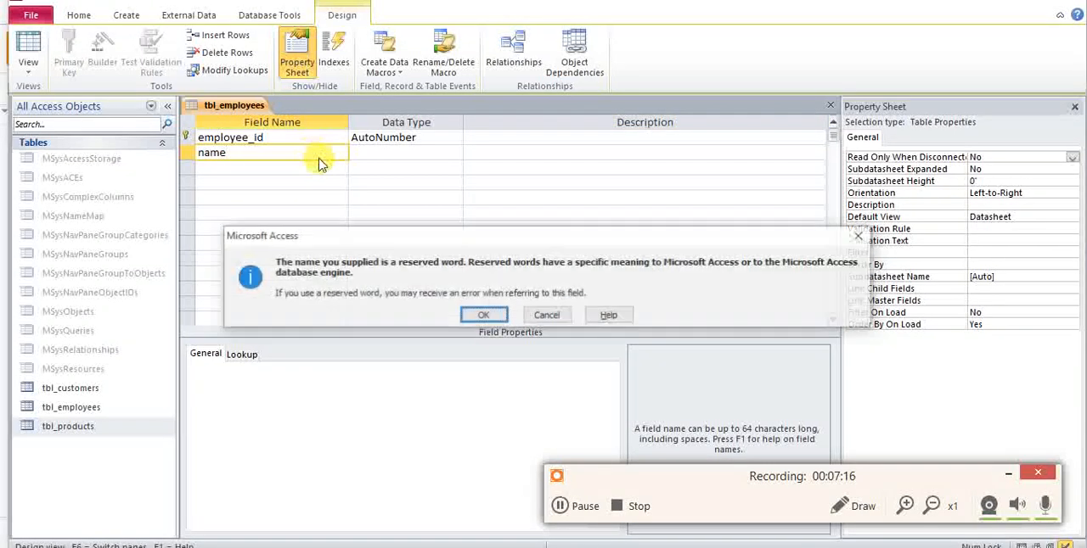
{"action": "key", "text": "Left"}
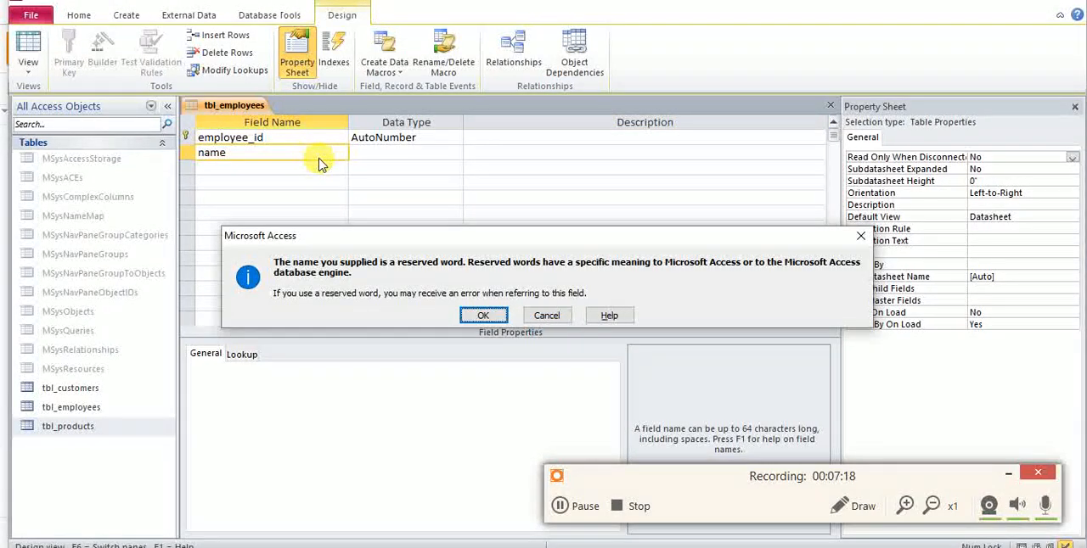
{"action": "key", "text": "Return"}
{"action": "key", "text": "Tab"}
{"action": "key", "text": "shift+Tab"}
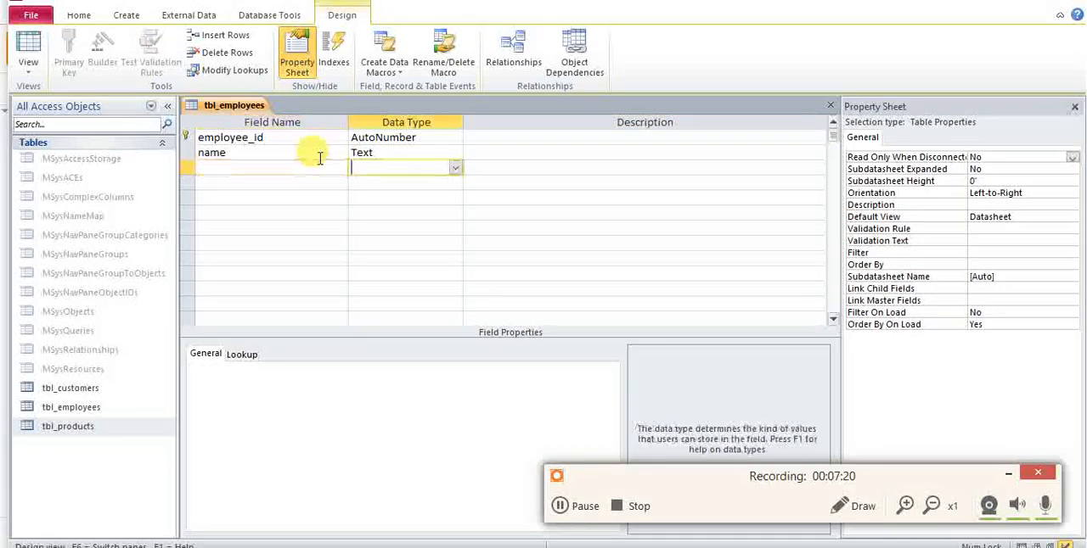
Add a tel field of type Text and a salary field of type Currency to tbl_employees.
{"action": "key", "text": "Tab"}
{"action": "key", "text": "Tab"}
{"action": "type", "text": "tel"}
{"action": "key", "text": "Tab"}
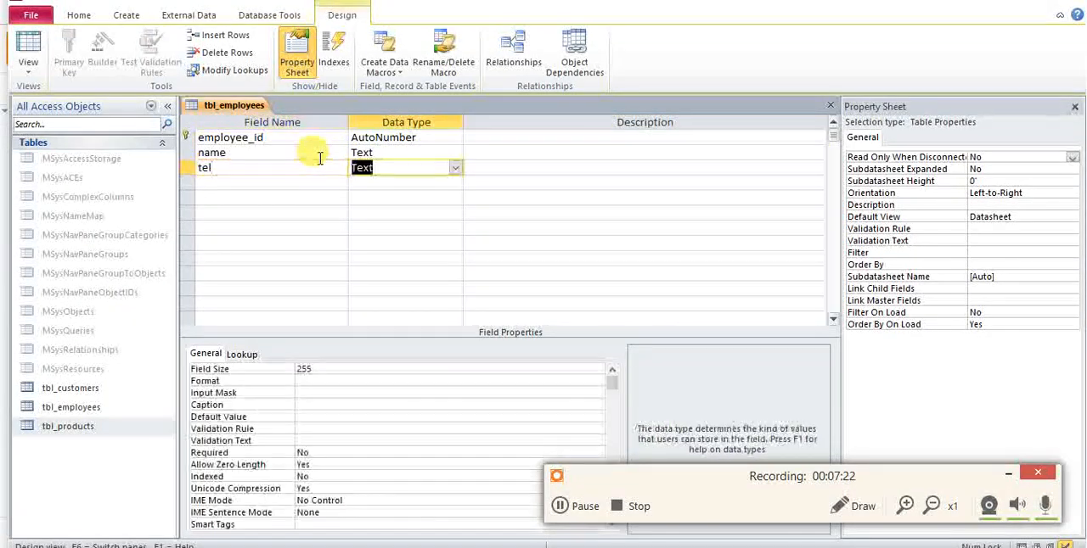
{"action": "key", "text": "Tab"}
{"action": "key", "text": "Tab"}
{"action": "type", "text": "salary"}
{"action": "key", "text": "Tab"}
{"action": "type", "text": "cu"}
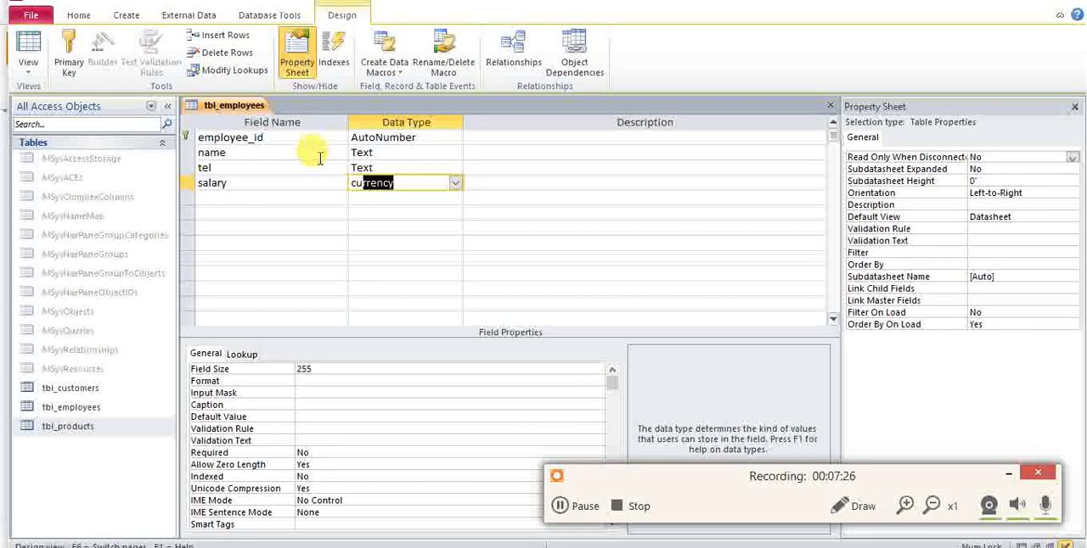
{"action": "key", "text": "Tab"}
{"action": "key", "text": "Tab"}
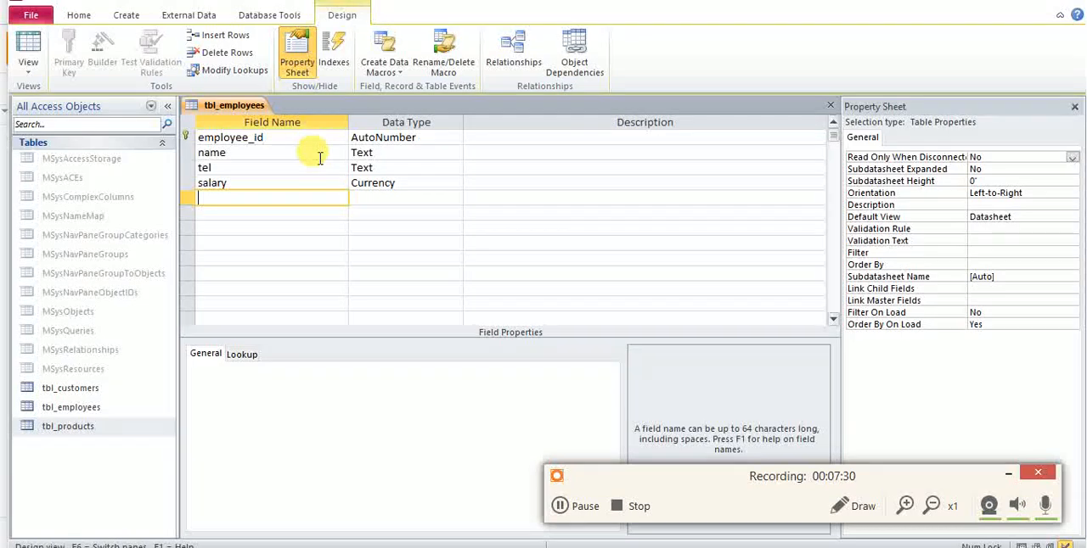
Check the employee entity in the diagram and add a hire_date field with the Date/Time data type.
{"action": "key", "text": "alt+Tab"}
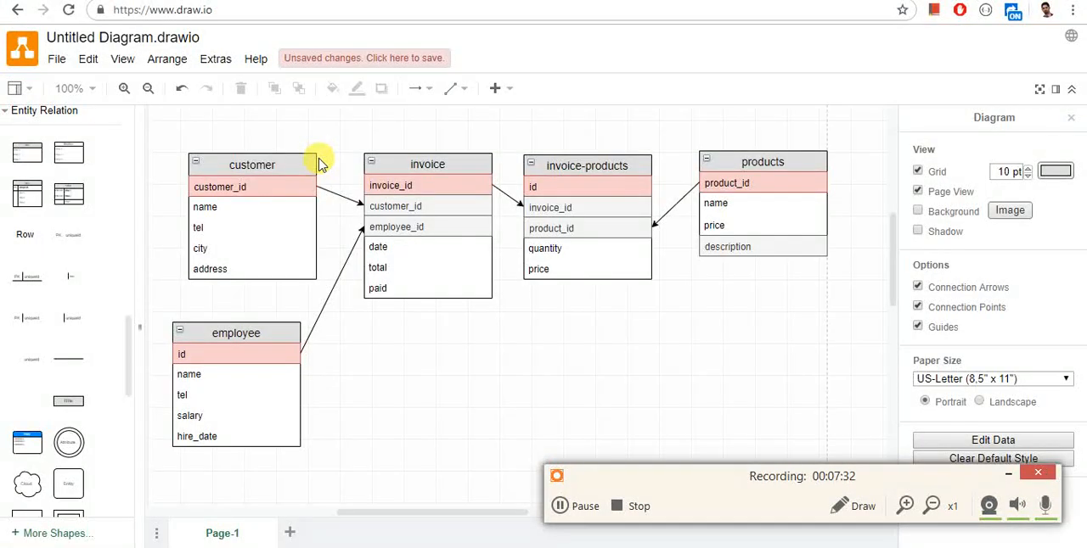
{"action": "key", "text": "alt+Tab"}
{"action": "type", "text": "hire_date"}
{"action": "key", "text": "Tab"}
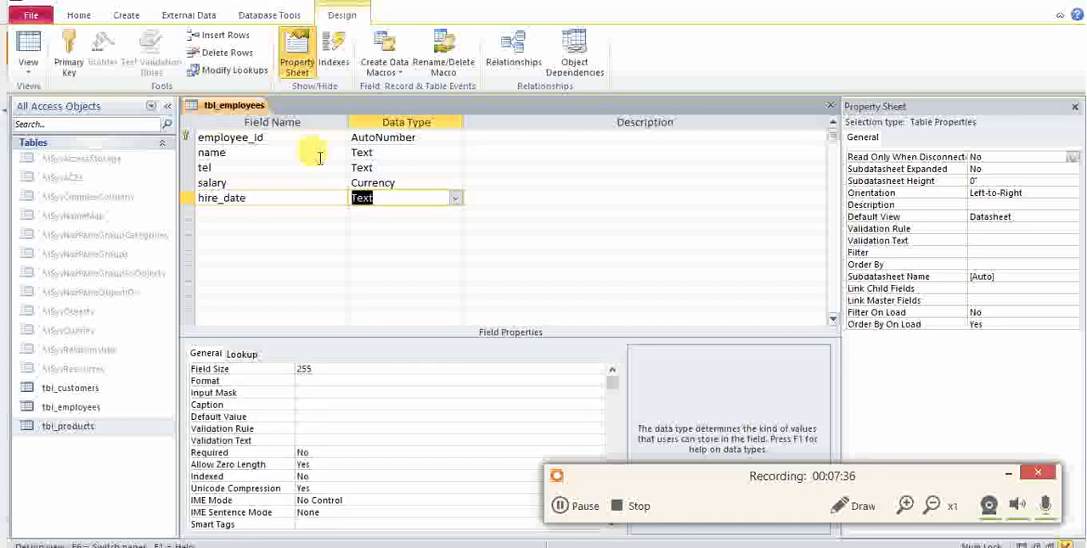
{"action": "key", "text": "Down"}
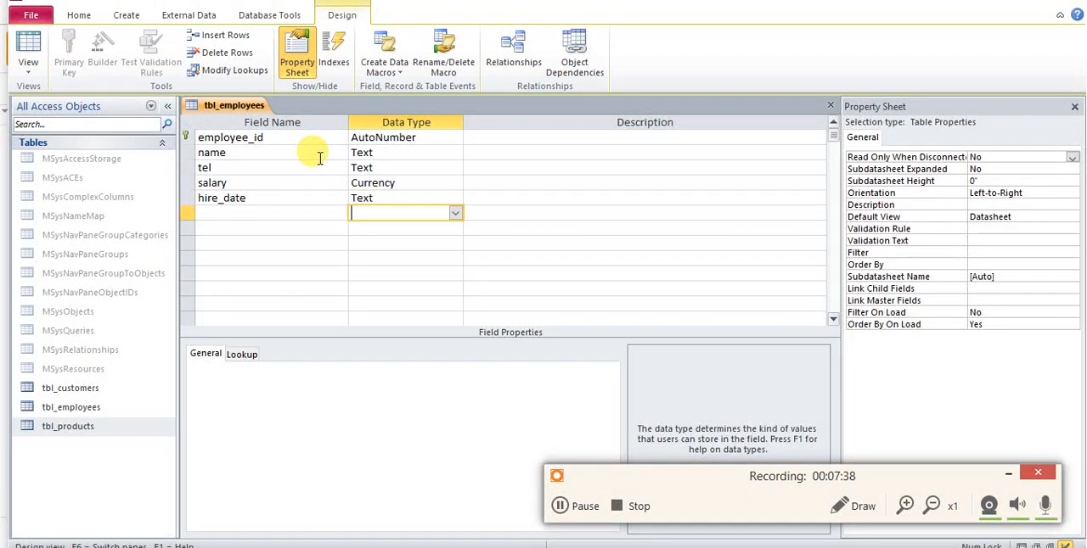
{"action": "key", "text": "Up"}
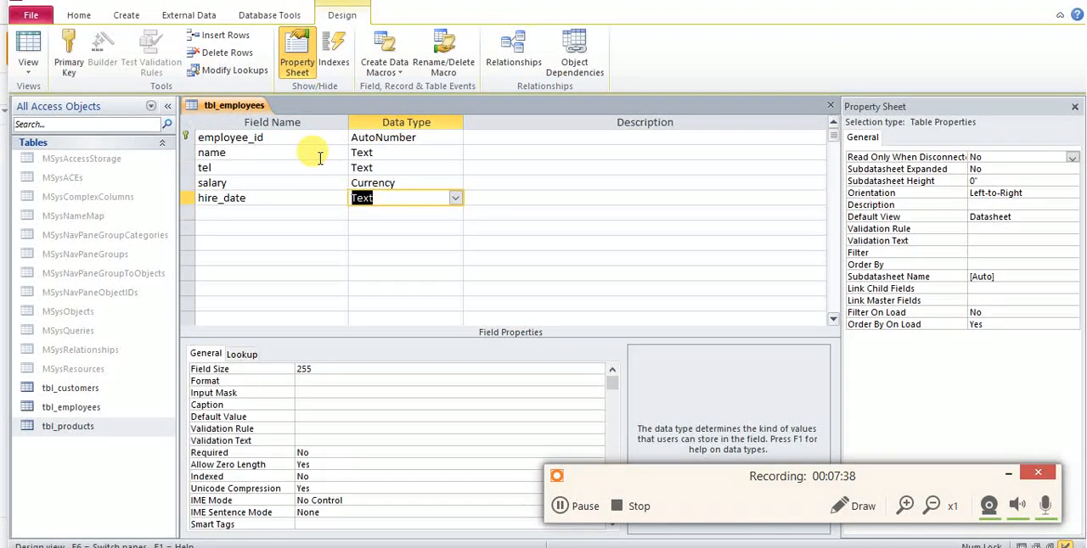
{"action": "left_click", "coordinate": [455, 198]}
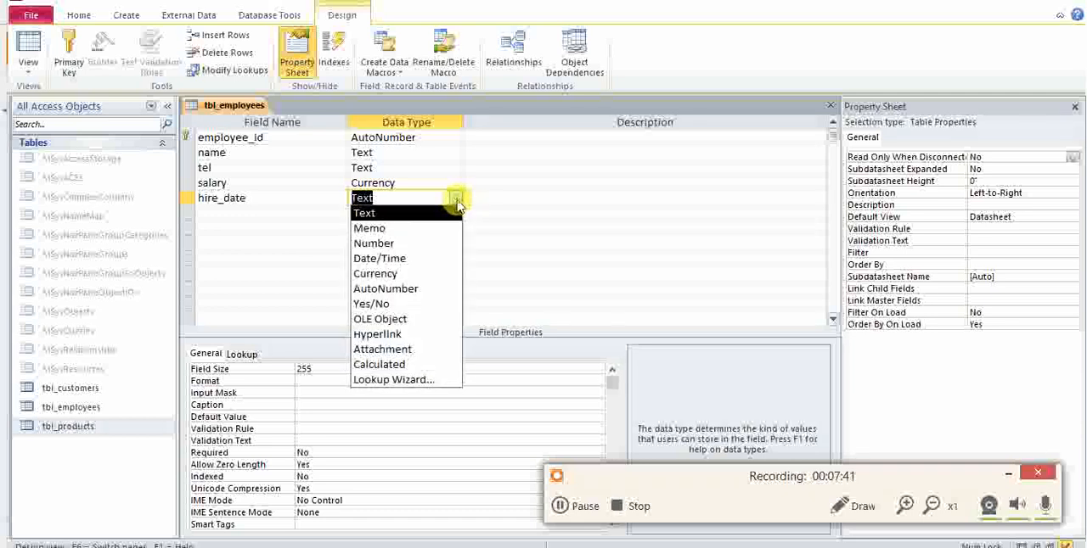
{"action": "left_click", "coordinate": [400, 255]}
Set the display format of the hire_date field to Short Date.
{"action": "left_click", "coordinate": [369, 380]}
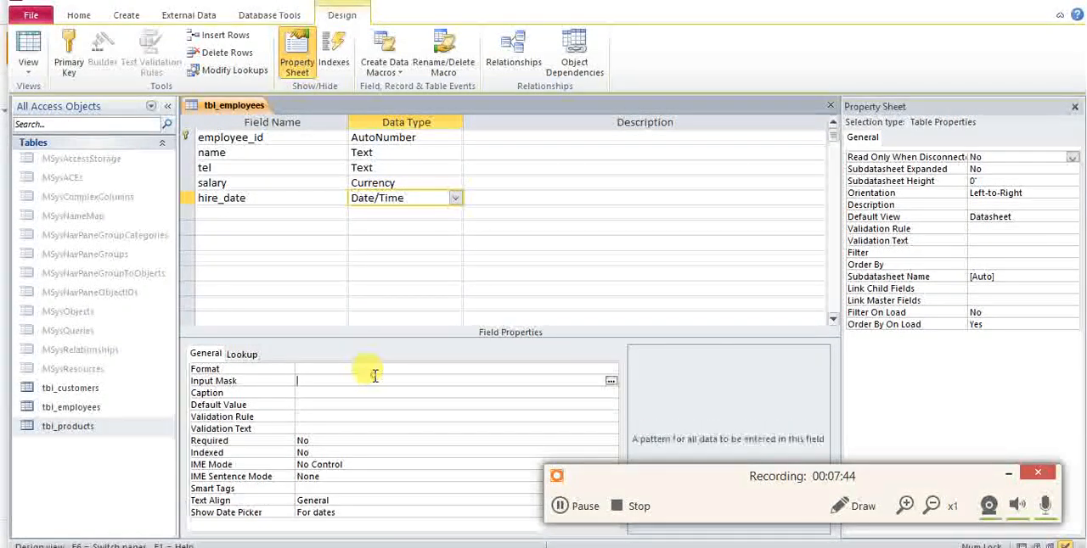
{"action": "left_click", "coordinate": [379, 370]}
{"action": "left_click", "coordinate": [610, 369]}
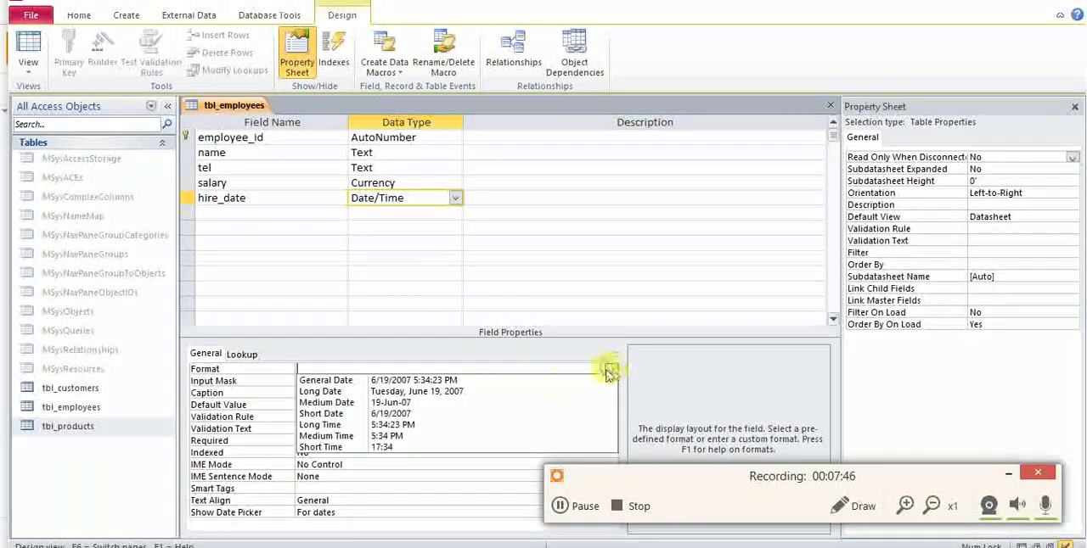
{"action": "left_click", "coordinate": [427, 415]}
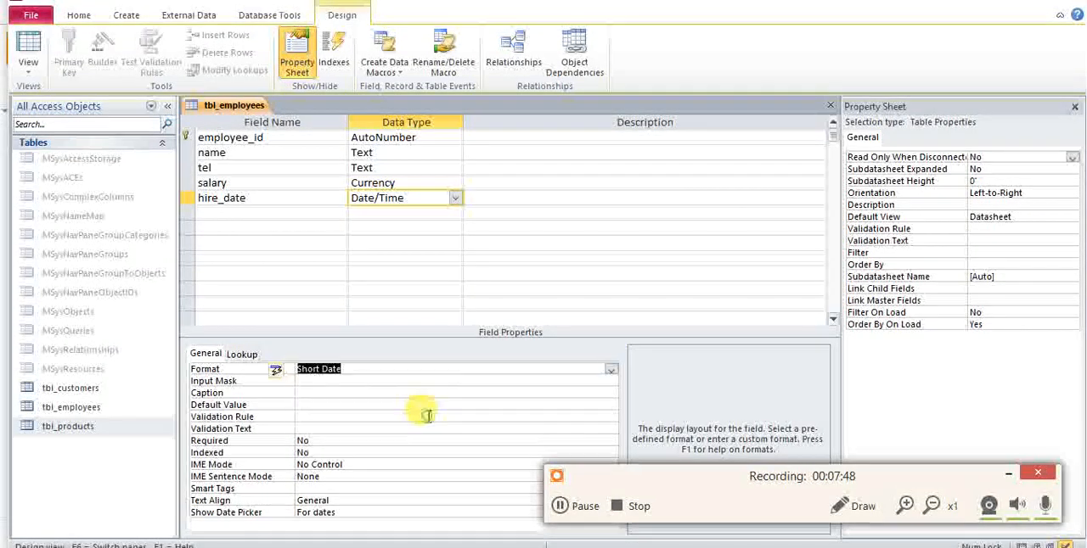
Add a position field and start the Lookup Wizard for it with self-entered values as the source.
{"action": "left_click", "coordinate": [293, 212]}
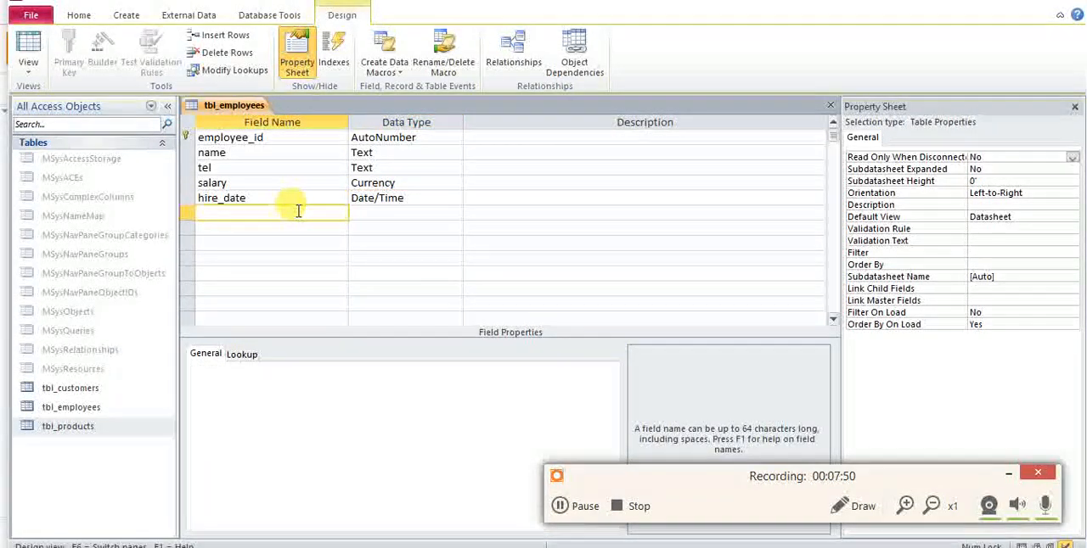
{"action": "type", "text": "position"}
{"action": "key", "text": "Tab"}
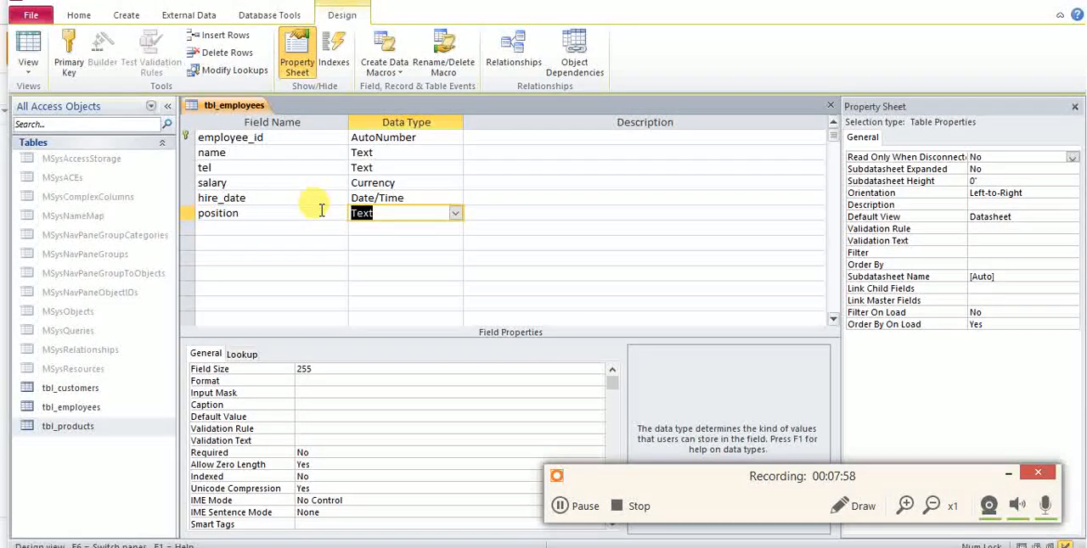
{"action": "left_click", "coordinate": [456, 217]}
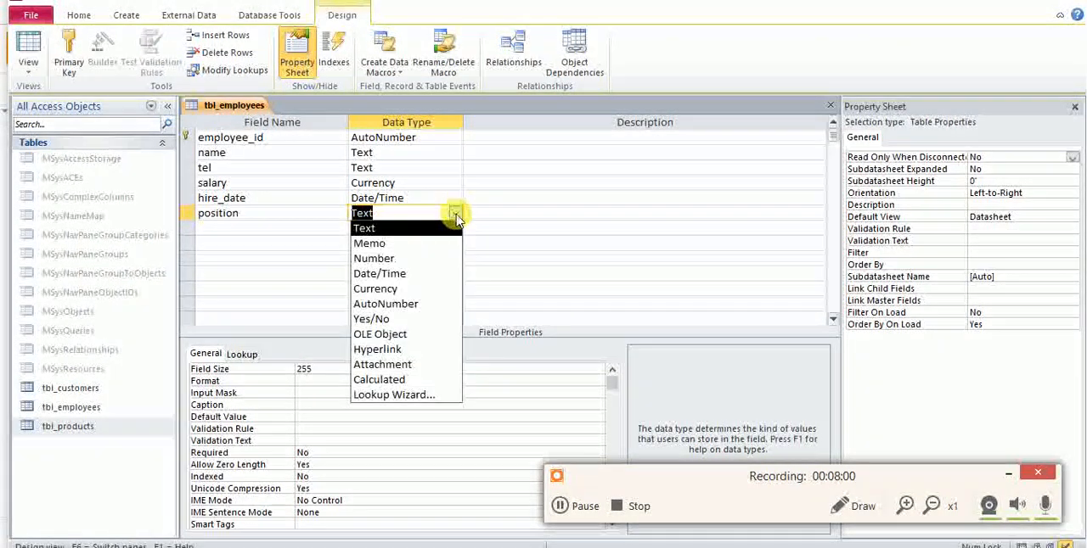
{"action": "left_click", "coordinate": [402, 396]}
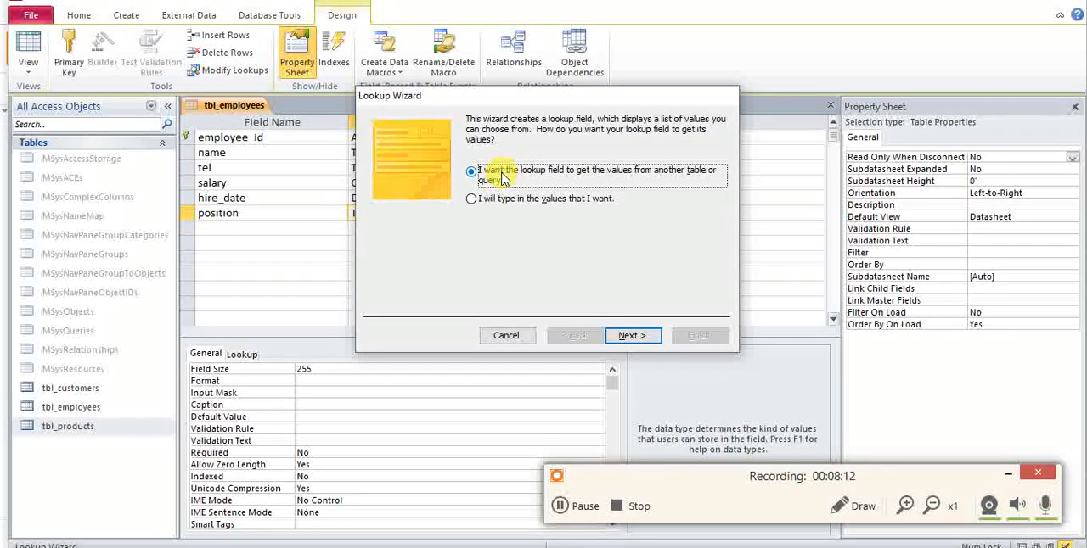
{"action": "left_click", "coordinate": [497, 202]}
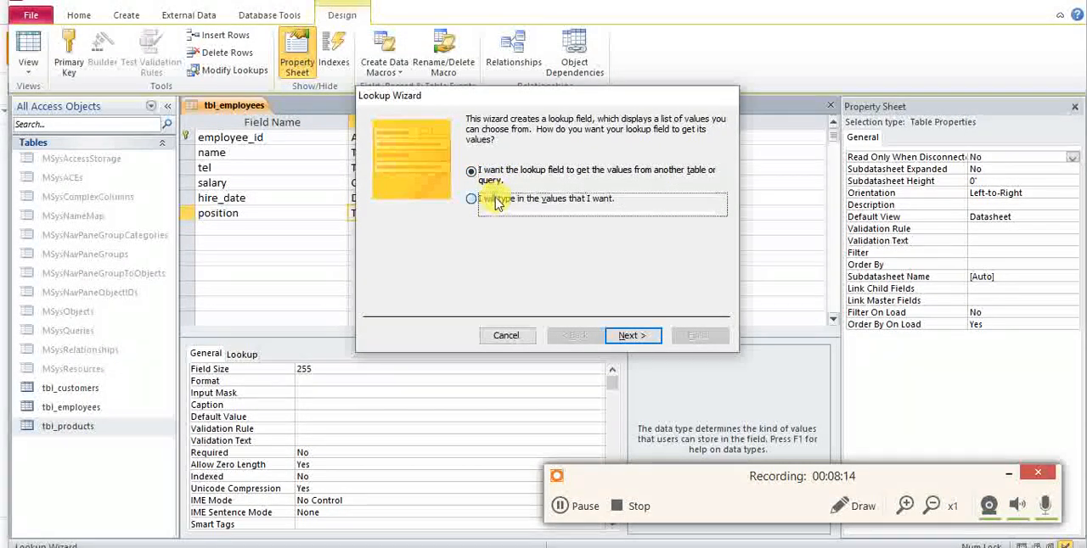
{"action": "left_click", "coordinate": [633, 337]}
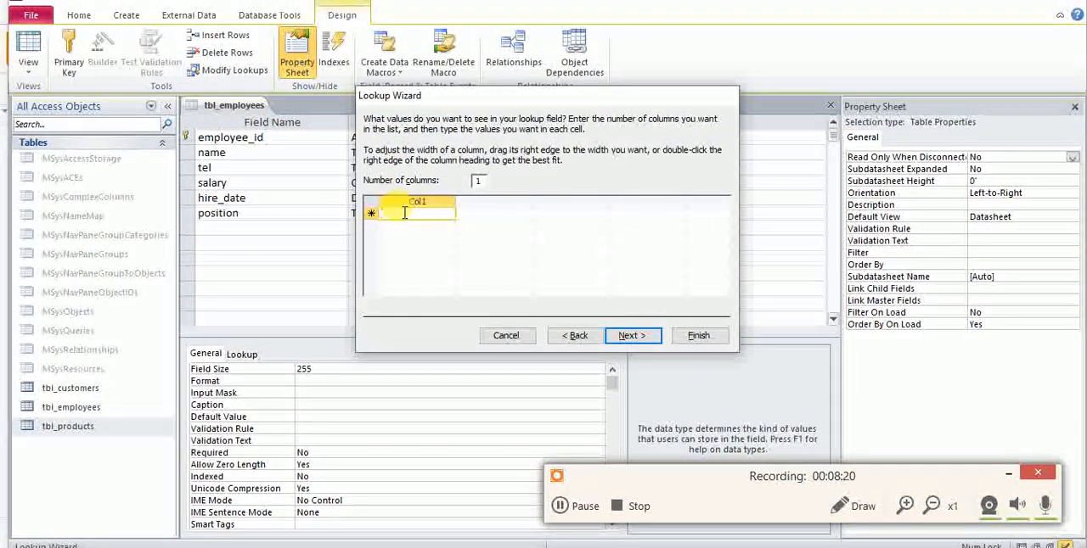
Enter employee and manager as the lookup values for the position field and finish the wizard.
{"action": "type", "text": "employee"}
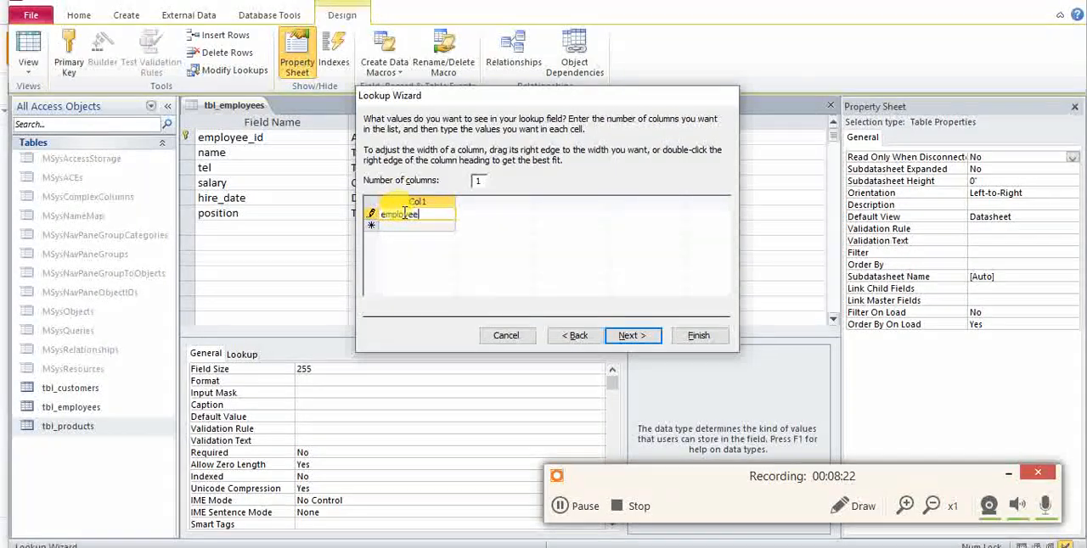
{"action": "key", "text": "Down"}
{"action": "type", "text": "mana"}
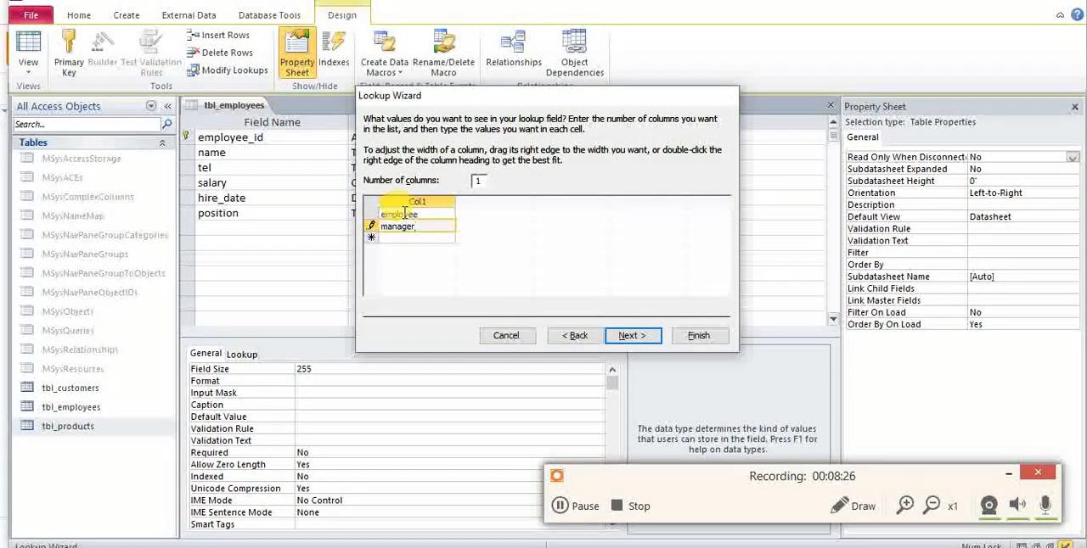
{"action": "key", "text": "Down"}
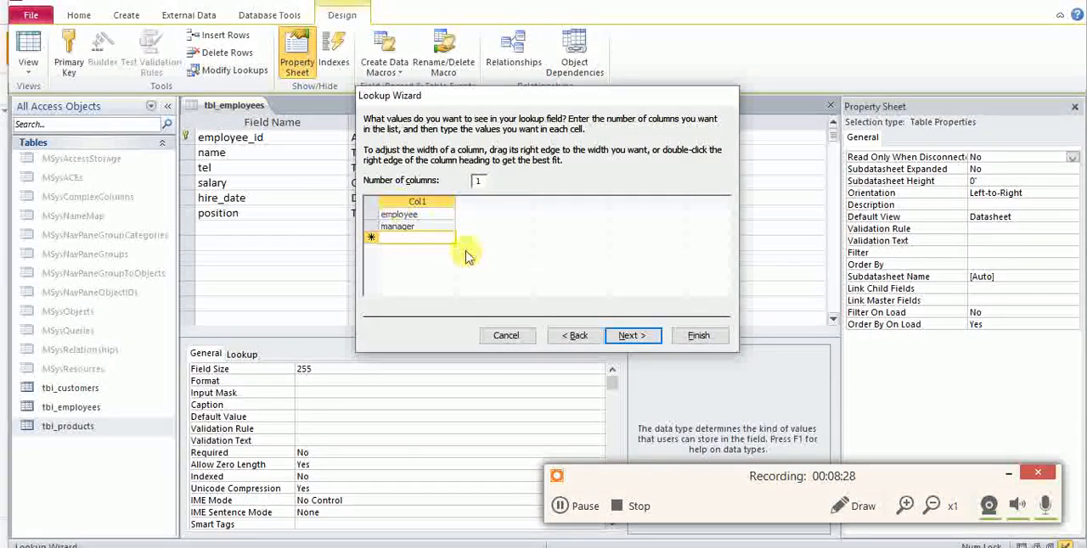
{"action": "left_click", "coordinate": [695, 337]}
Close the tbl_employees design and save its changes.
{"action": "right_click", "coordinate": [237, 106]}
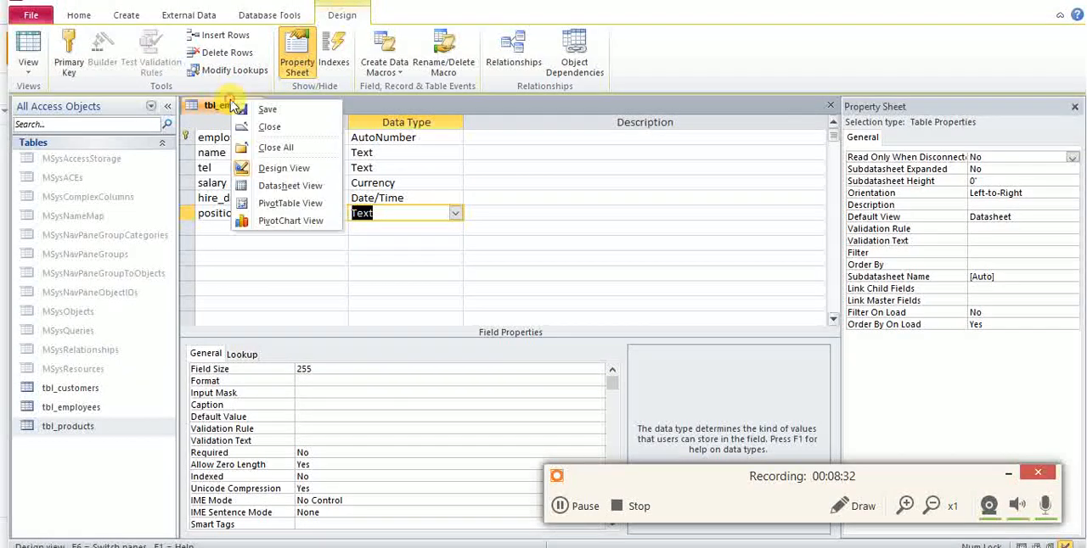
{"action": "left_click", "coordinate": [256, 126]}
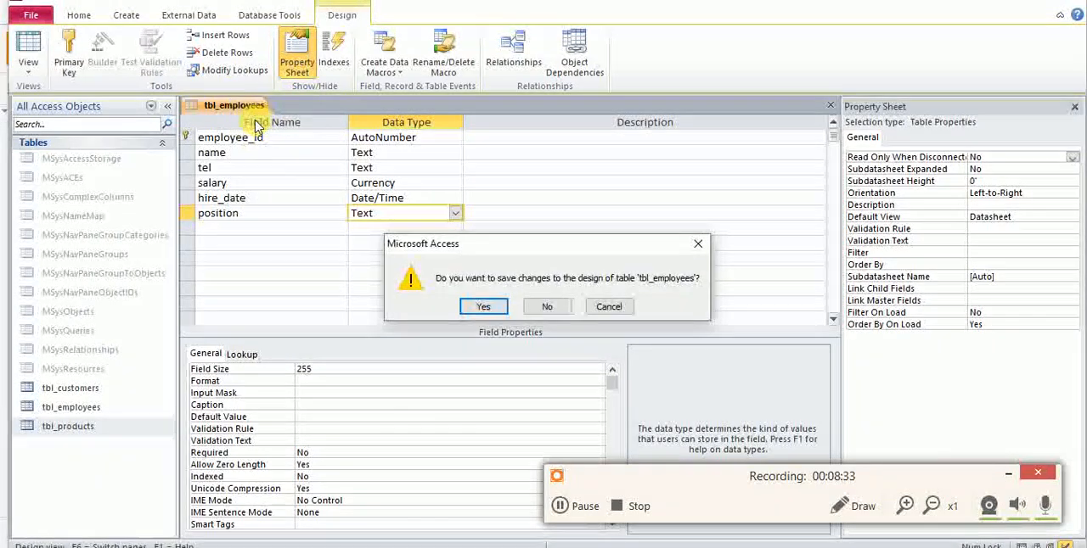
{"action": "left_click", "coordinate": [462, 306]}
Open tbl_customers and tbl_employees in Datasheet View and inspect the choices offered in the position field.
{"action": "double_click", "coordinate": [56, 392]}
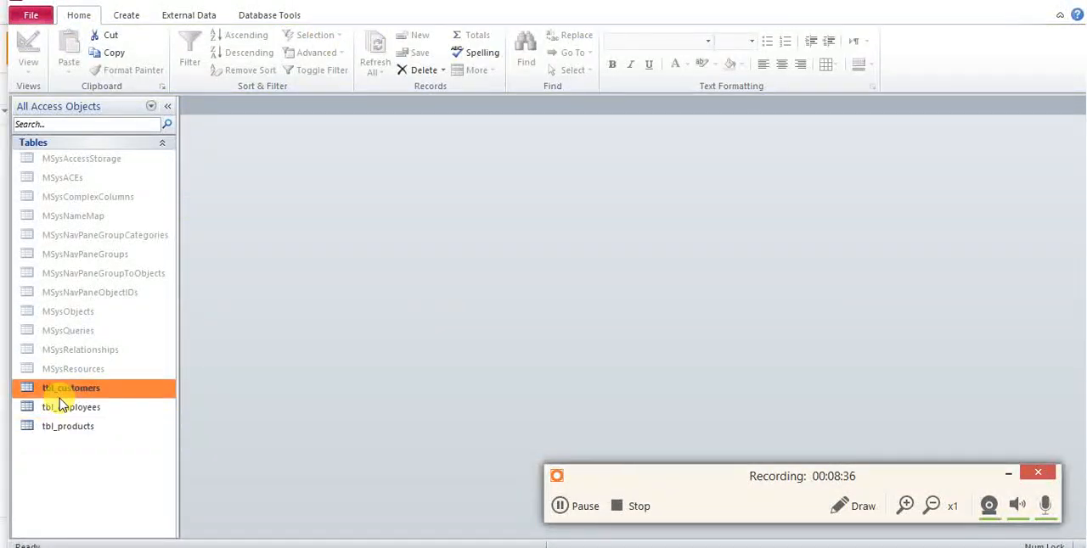
{"action": "left_click", "coordinate": [63, 410]}
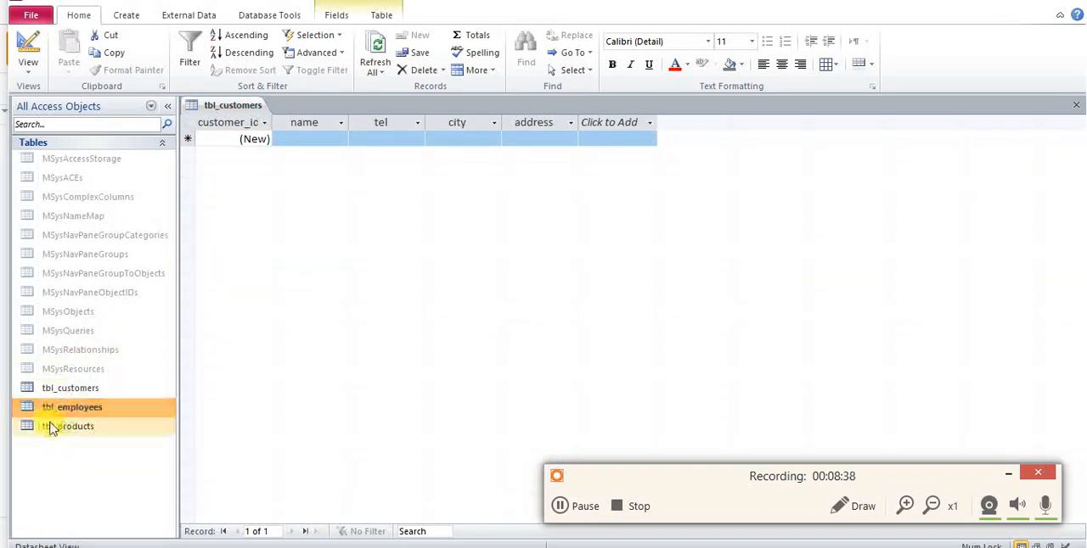
{"action": "double_click", "coordinate": [54, 408]}
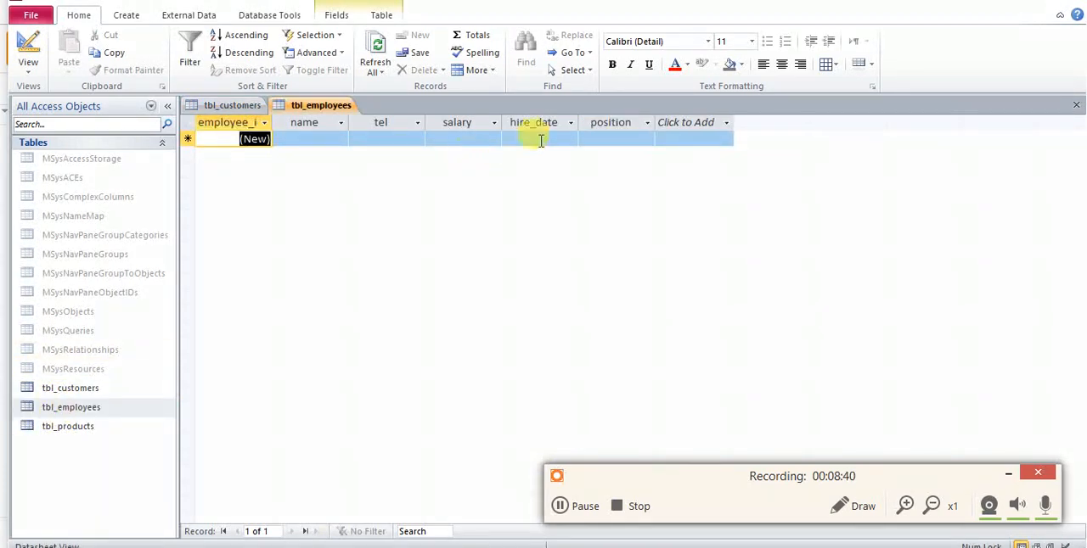
{"action": "left_click", "coordinate": [610, 139]}
{"action": "left_click", "coordinate": [647, 140]}
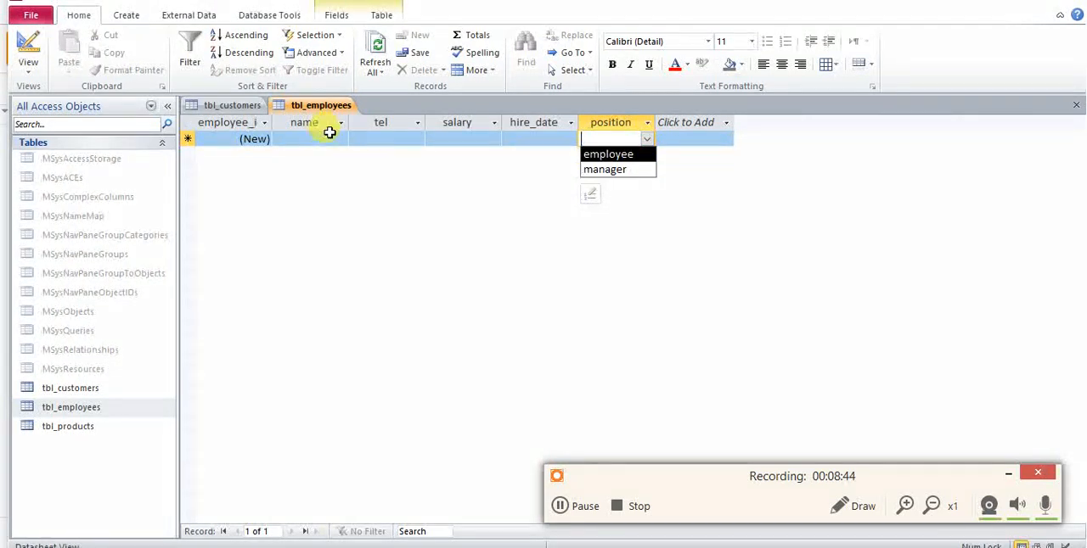
Close the open tbl_employees and tbl_customers datasheets.
{"action": "right_click", "coordinate": [321, 107]}
{"action": "left_click", "coordinate": [356, 136]}
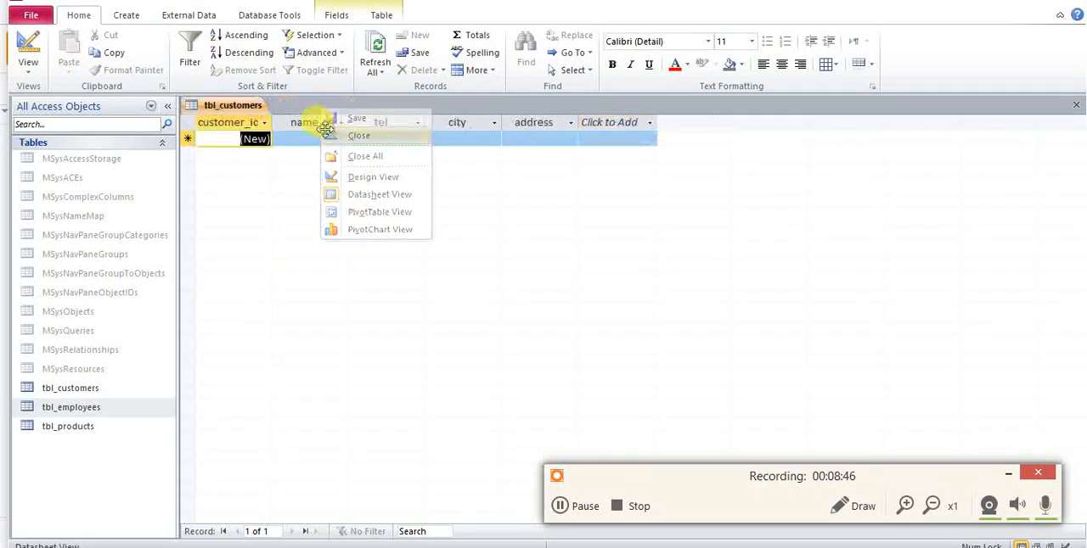
{"action": "right_click", "coordinate": [236, 108]}
{"action": "left_click", "coordinate": [270, 134]}
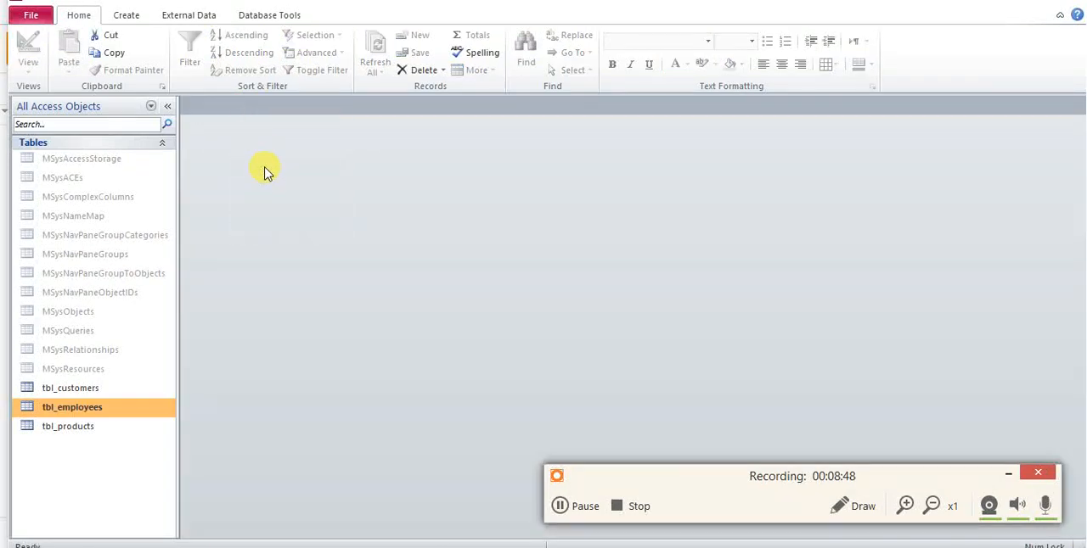
Switch to the draw.io diagram and rename the employee entity's id key to employee_id.
{"action": "key", "text": "alt+Tab"}
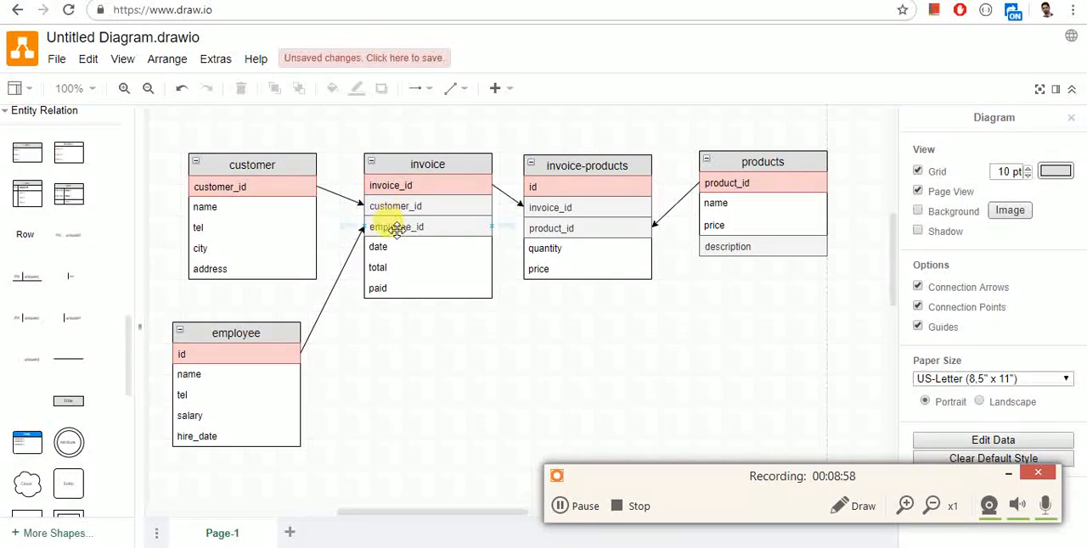
{"action": "double_click", "coordinate": [257, 352]}
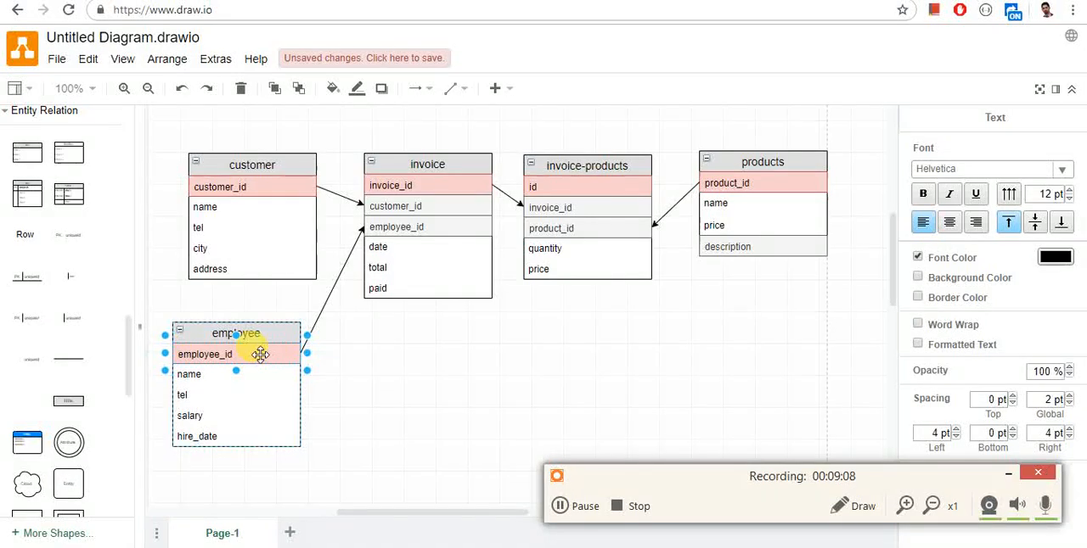
{"action": "left_click", "coordinate": [343, 370]}
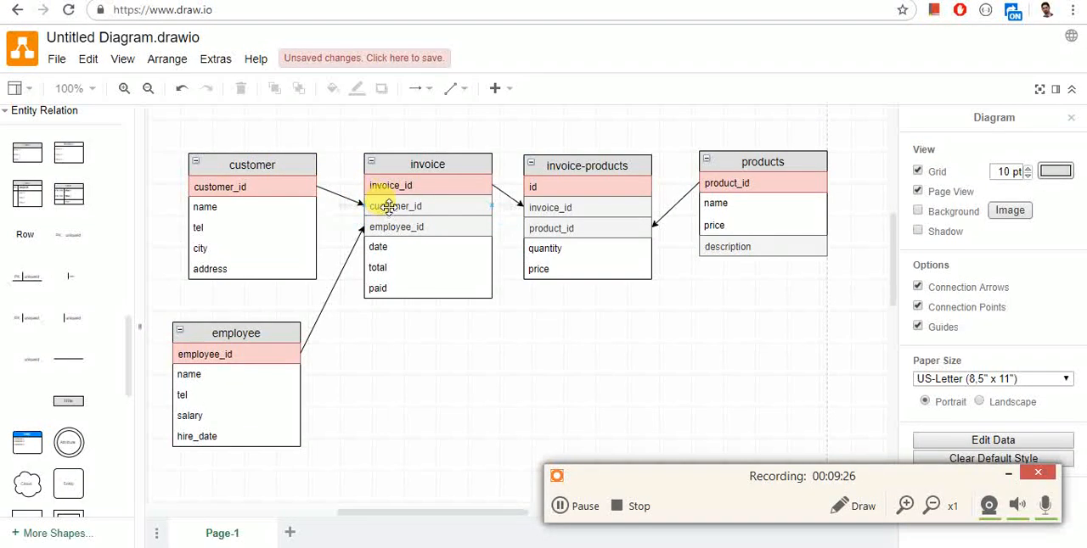
Examine in the diagram how the customer and employee keys link to the invoice entity's customer_id and employee_id.
{"action": "left_click", "coordinate": [282, 188]}
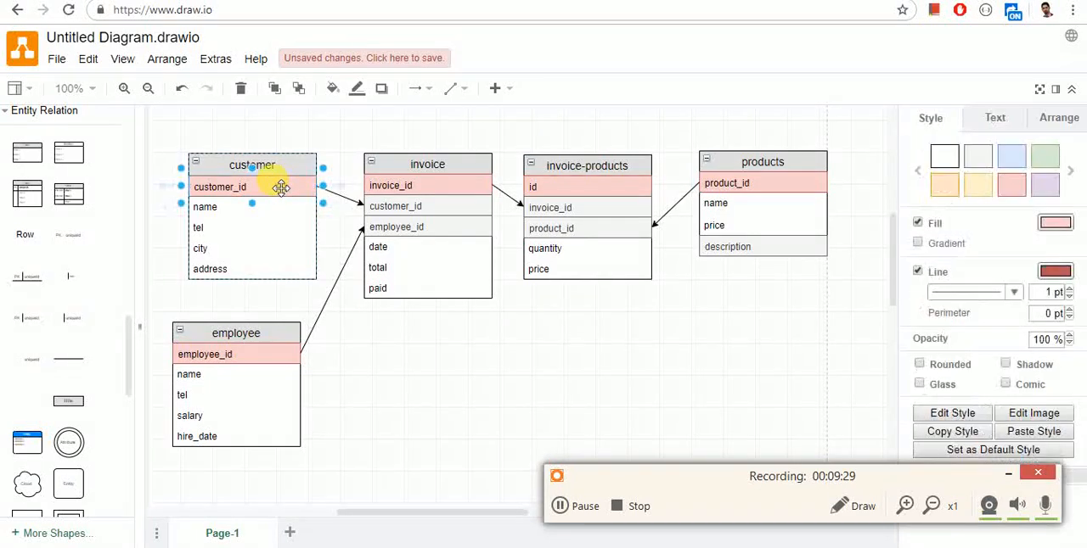
{"action": "left_click", "coordinate": [266, 350]}
{"action": "left_click", "coordinate": [410, 207]}
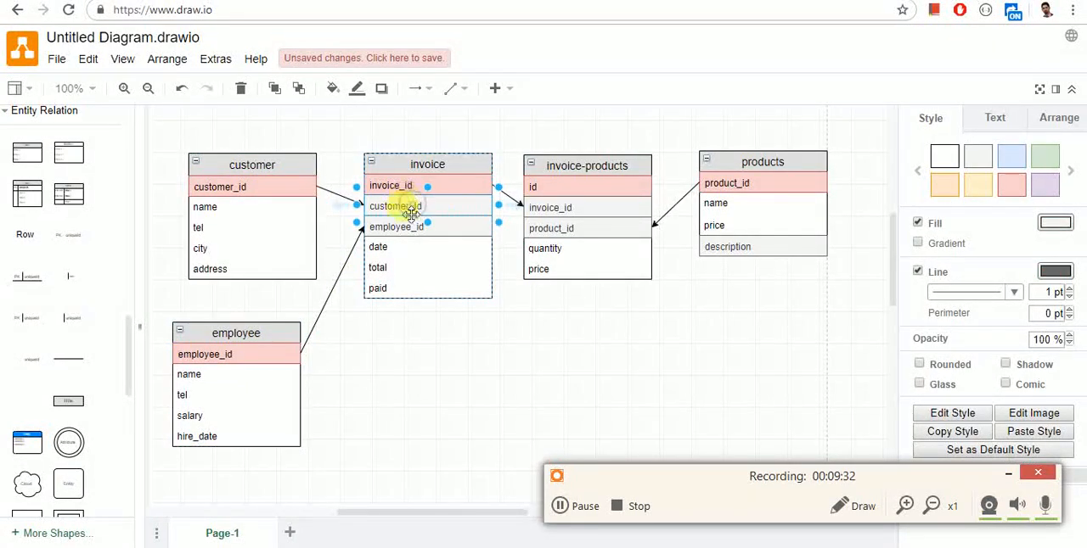
{"action": "left_click", "coordinate": [428, 320]}
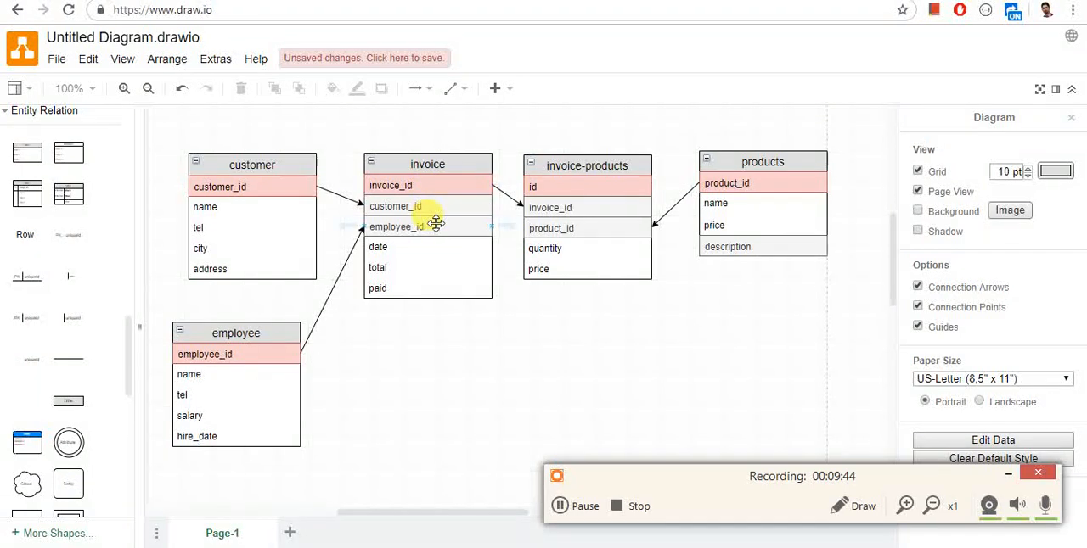
{"action": "key", "text": "alt+Tab"}
{"action": "key", "text": "alt+Tab"}
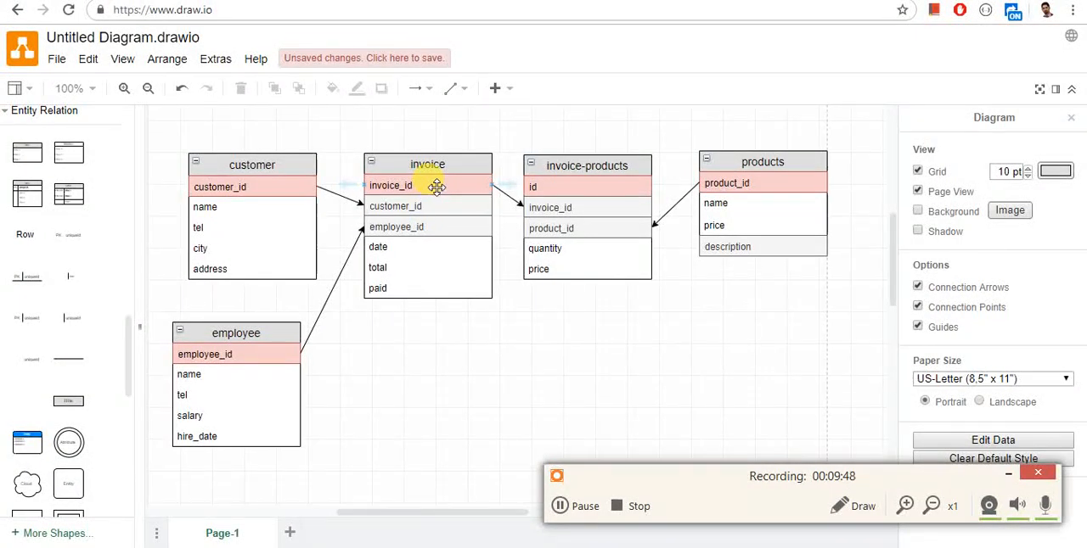
Switch to Access, create a new table and save it as tbl_invoice in Design View.
{"action": "key", "text": "alt+Tab"}
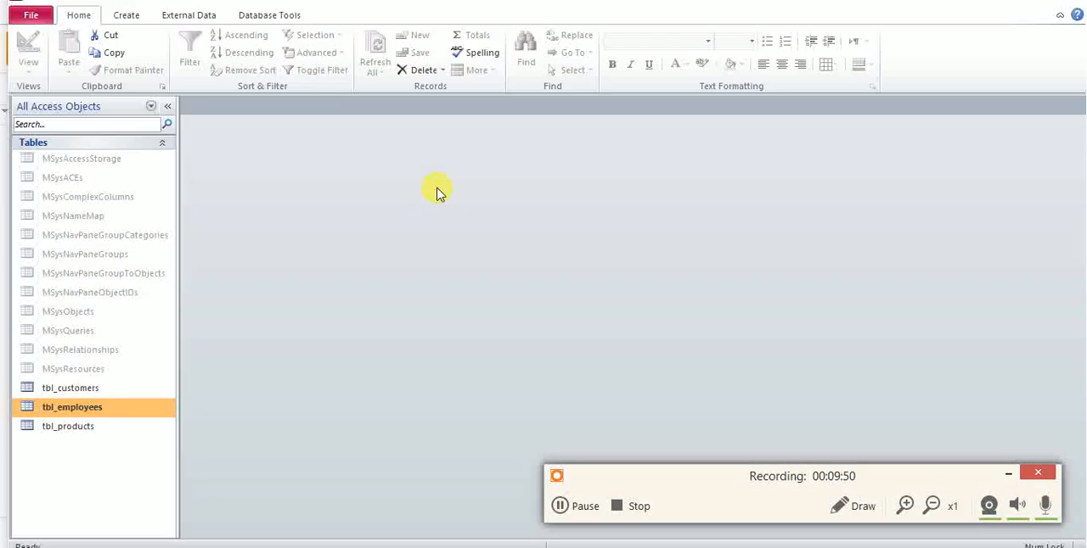
{"action": "left_click", "coordinate": [129, 17]}
{"action": "left_click", "coordinate": [87, 51]}
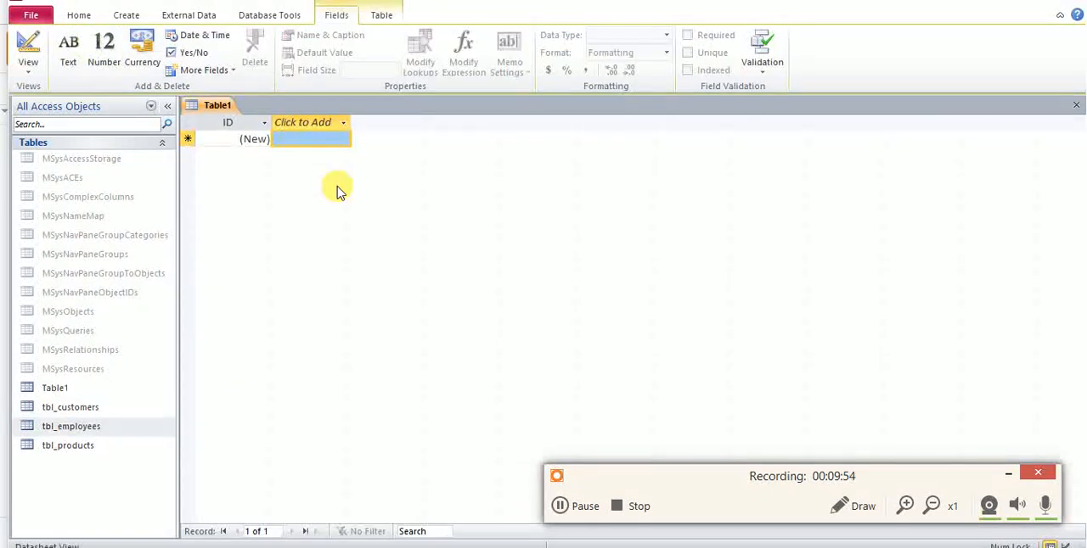
{"action": "right_click", "coordinate": [226, 111]}
{"action": "left_click", "coordinate": [273, 176]}
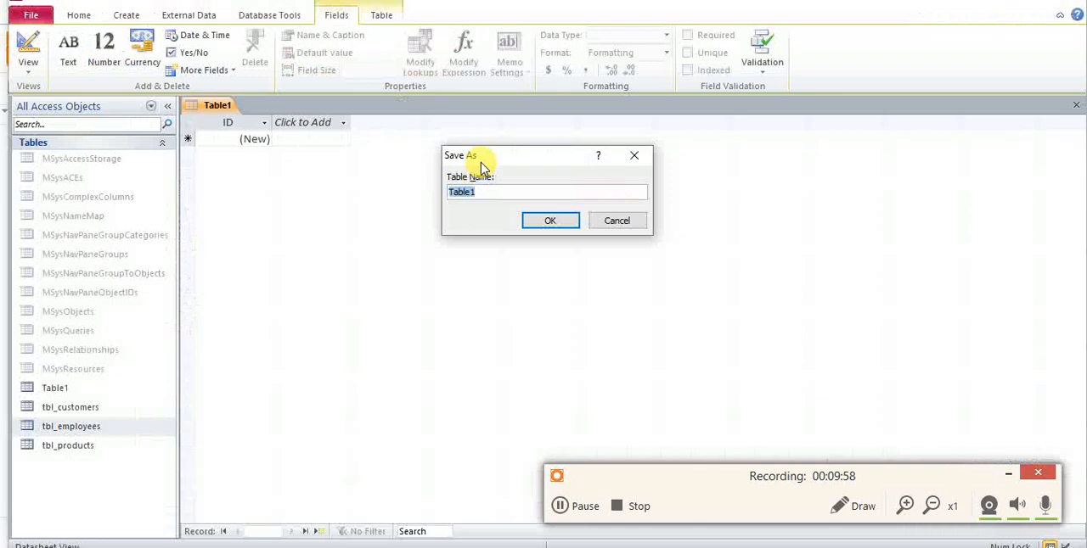
{"action": "type", "text": "invoice"}
{"action": "key", "text": "Return"}
Name the primary key field of tbl_invoice invoice_id, keeping the AutoNumber data type.
{"action": "type", "text": "invoice"}
{"action": "key", "text": "Tab"}
{"action": "key", "text": "Tab"}
{"action": "key", "text": "Tab"}
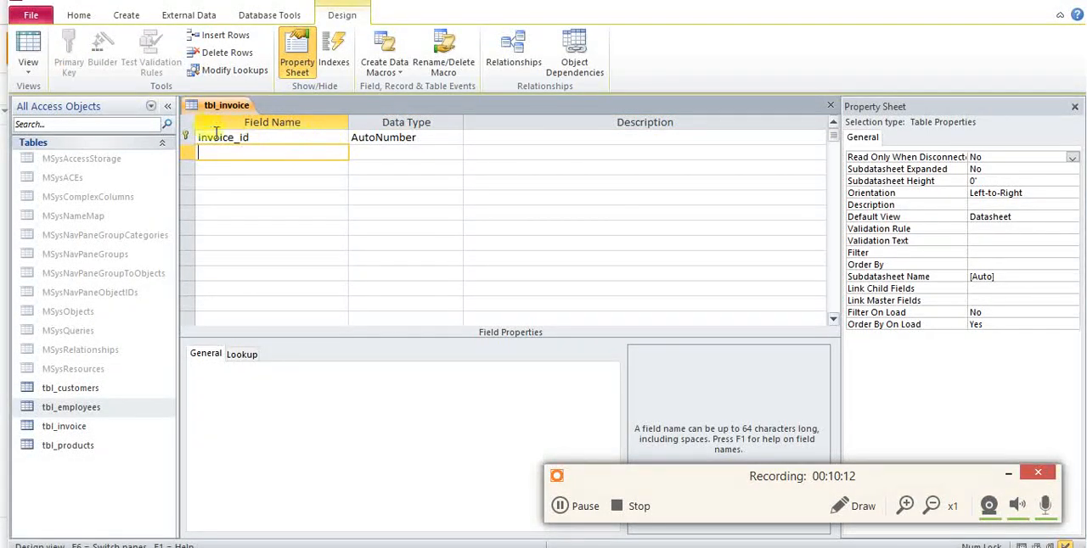
Add a customer_id field with the Number data type to tbl_invoice, following the diagram.
{"action": "key", "text": "alt+Tab"}
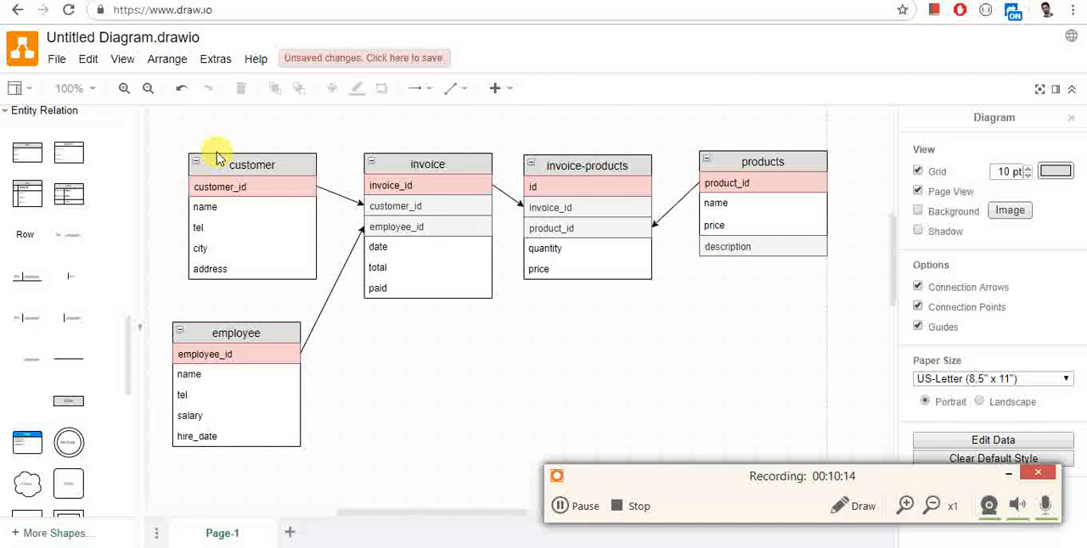
{"action": "key", "text": "alt+Tab"}
{"action": "type", "text": "cu"}
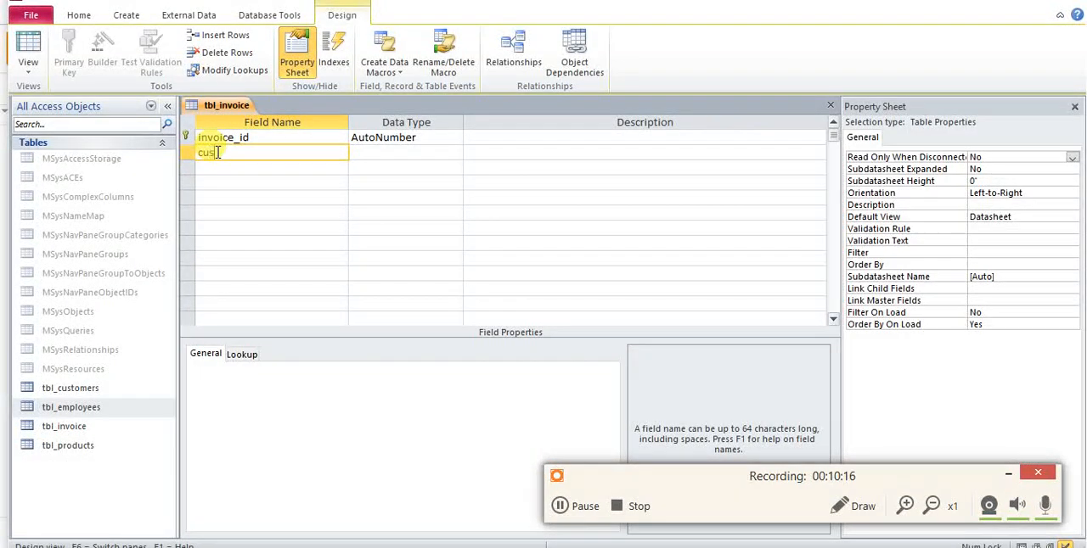
{"action": "type", "text": "stomer_id"}
{"action": "key", "text": "Tab"}
{"action": "type", "text": "n"}
{"action": "left_click", "coordinate": [216, 168]}
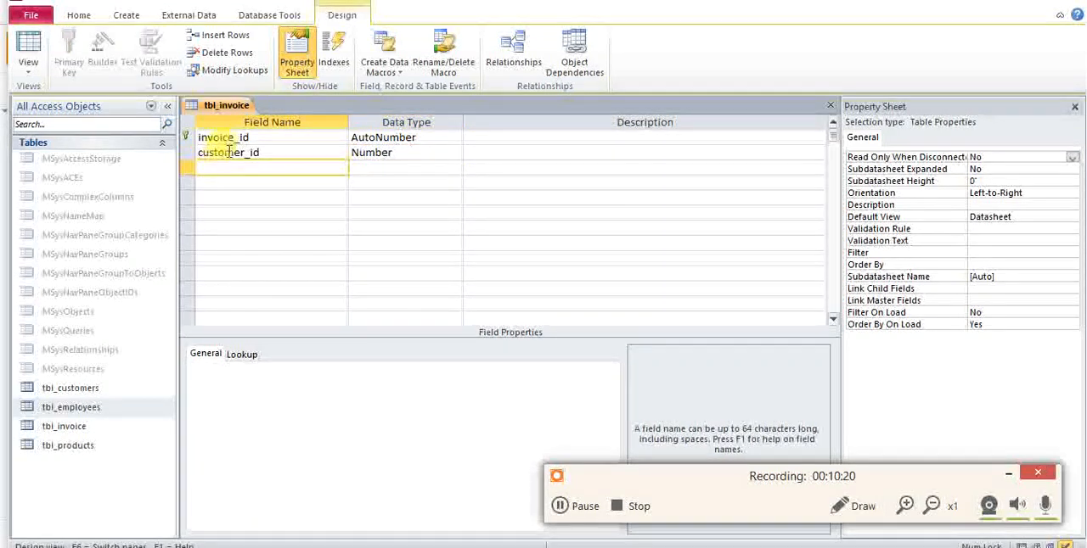
{"action": "left_click", "coordinate": [393, 151]}
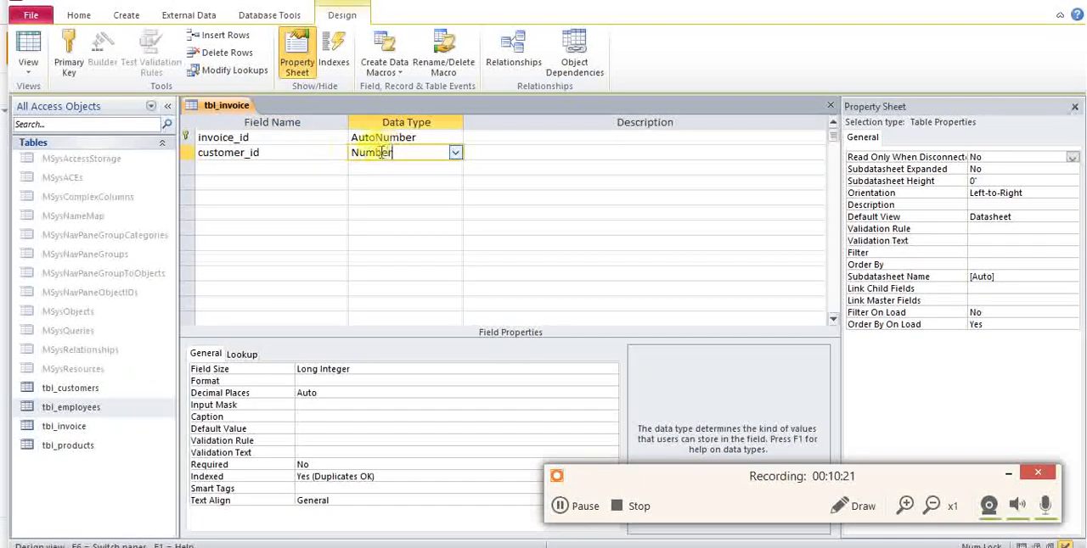
{"action": "left_click", "coordinate": [330, 166]}
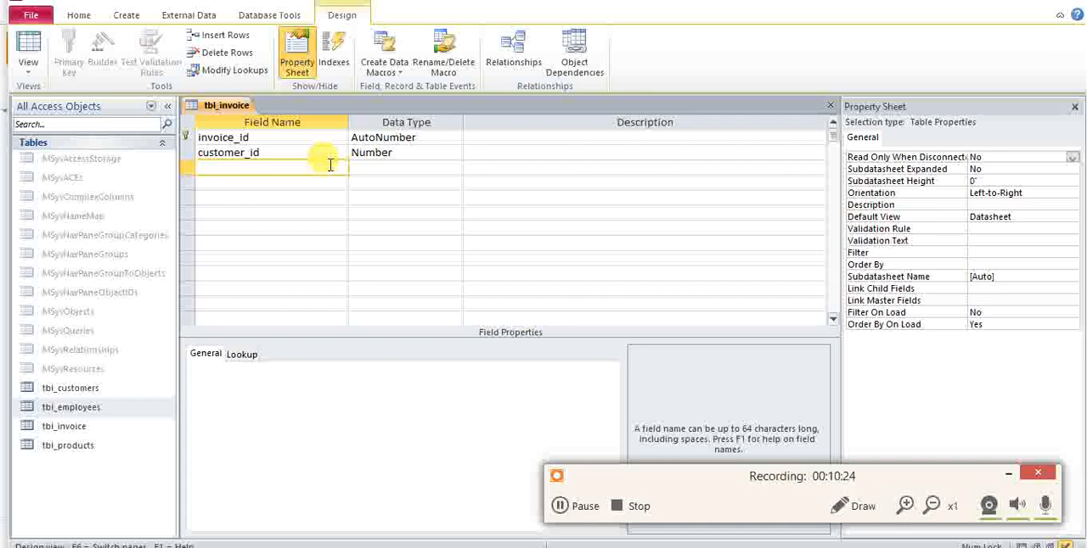
Add an employee_id field with the Number data type to tbl_invoice, following the diagram.
{"action": "key", "text": "alt+Tab"}
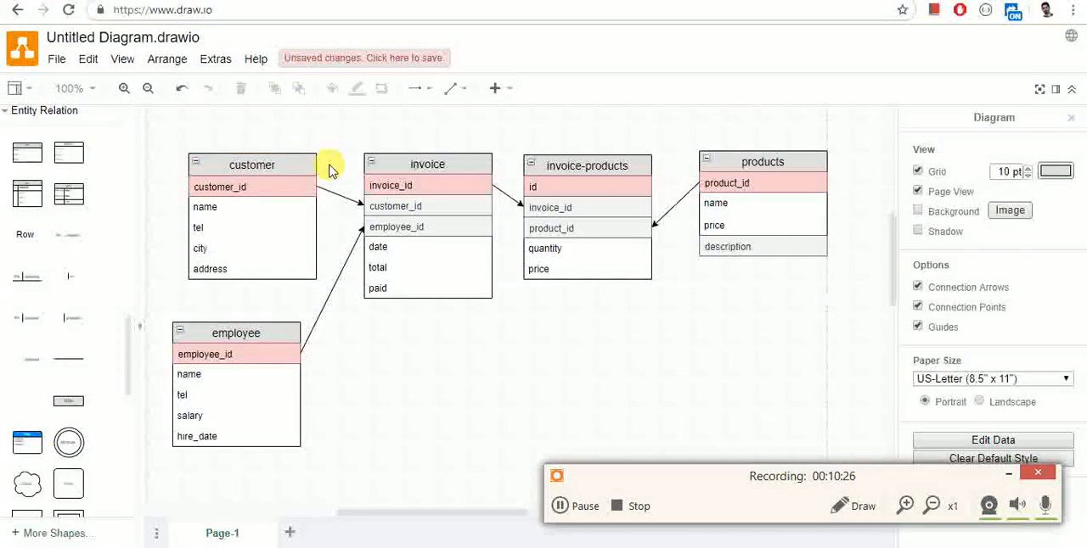
{"action": "key", "text": "alt+Tab"}
{"action": "type", "text": "emp"}
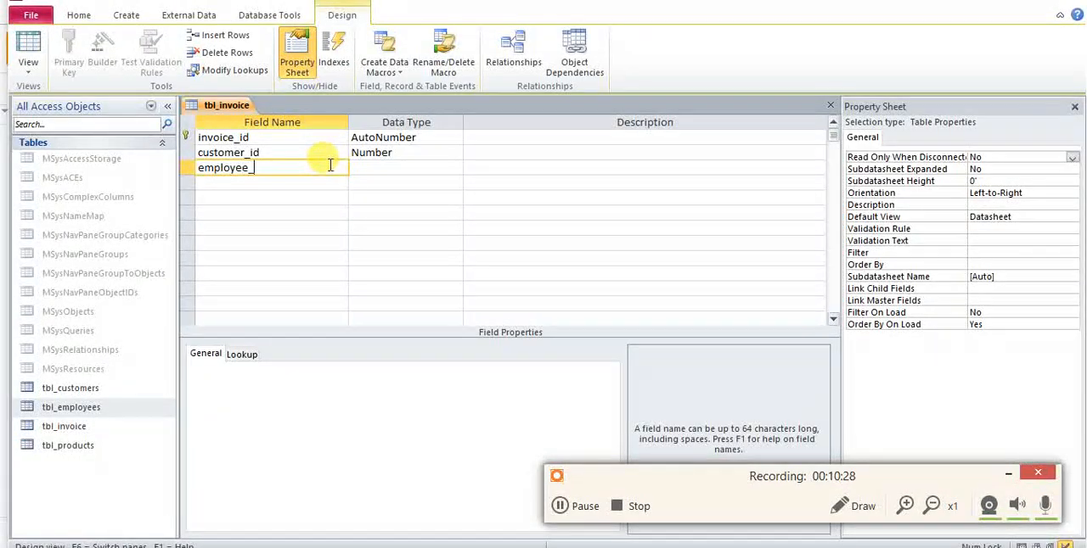
{"action": "key", "text": "Tab"}
{"action": "type", "text": "n"}
{"action": "key", "text": "Tab"}
{"action": "key", "text": "Tab"}
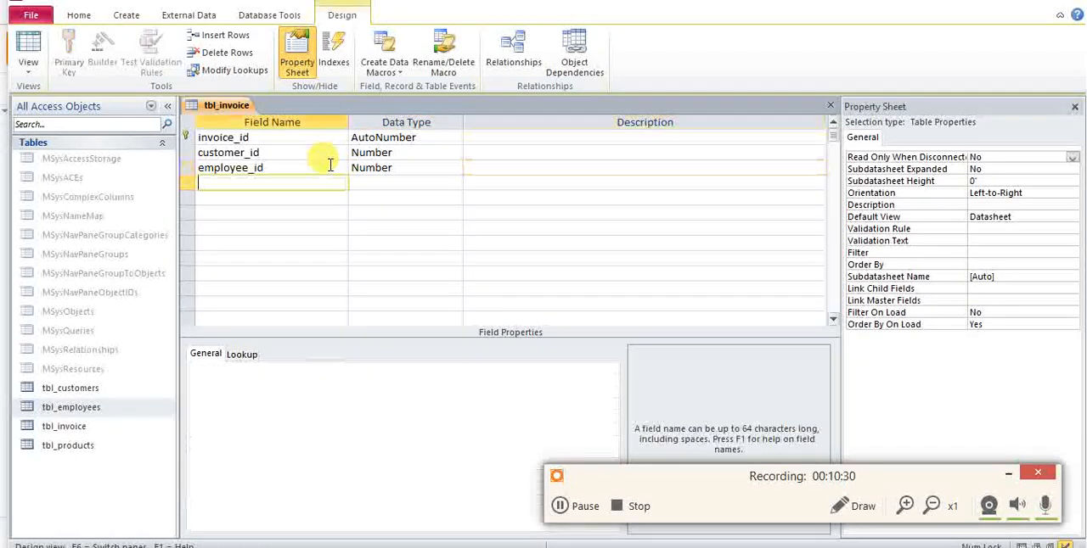
Add a date field with the Date/Time data type to tbl_invoice, accepting the reserved word as its name.
{"action": "key", "text": "alt+Tab"}
{"action": "key", "text": "alt+Tab"}
{"action": "type", "text": "d"}
{"action": "key", "text": "BackSpace"}
{"action": "type", "text": "ate"}
{"action": "key", "text": "Tab"}
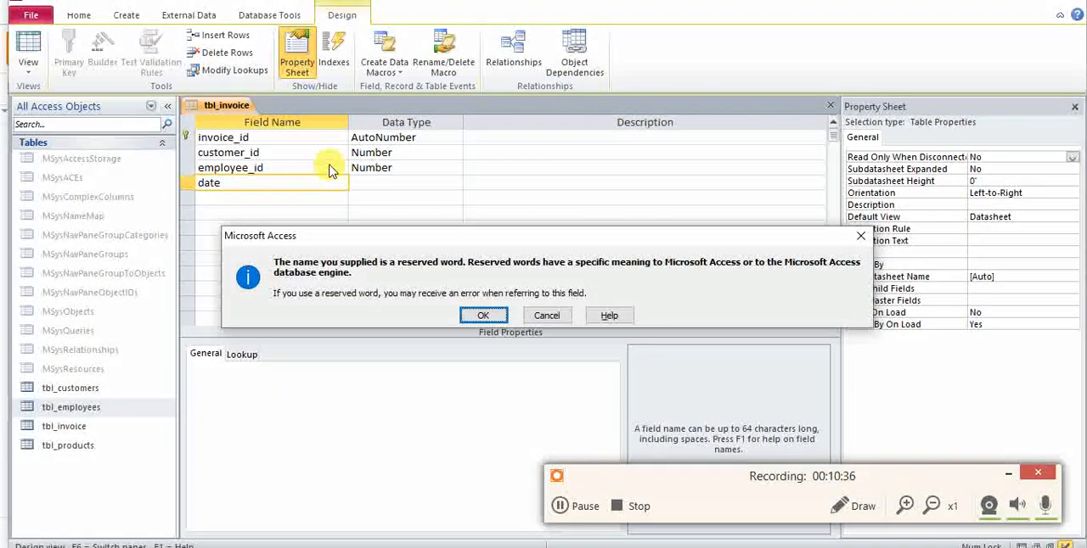
{"action": "key", "text": "Return"}
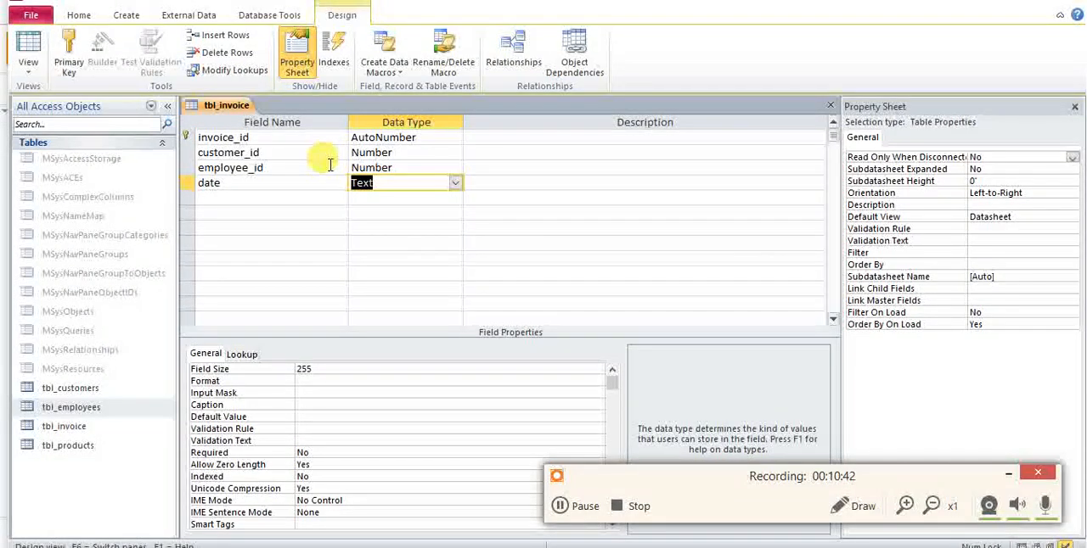
{"action": "type", "text": "d"}
{"action": "key", "text": "Tab"}
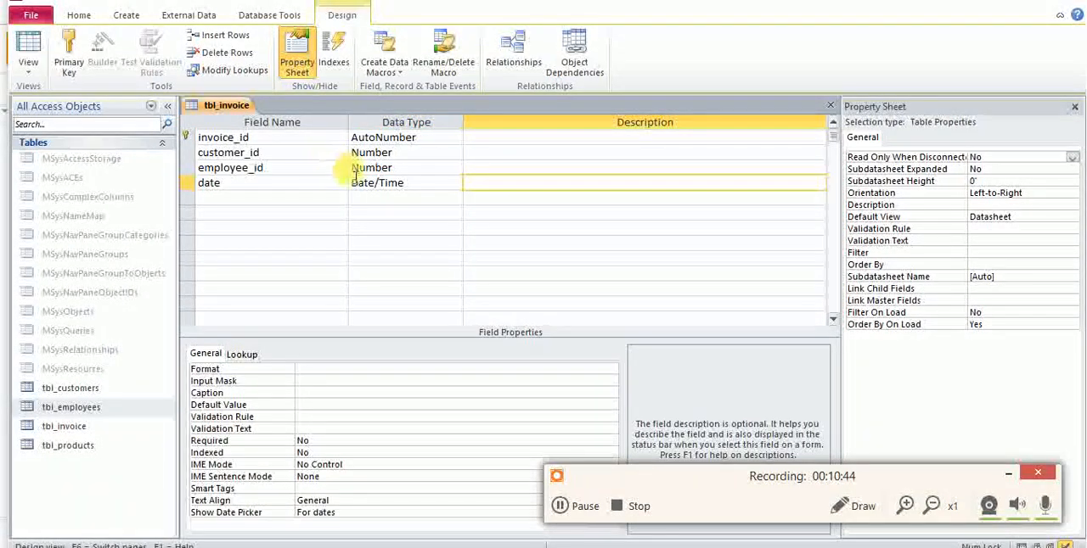
Set the default value of the date field to Now().
{"action": "left_click", "coordinate": [359, 182]}
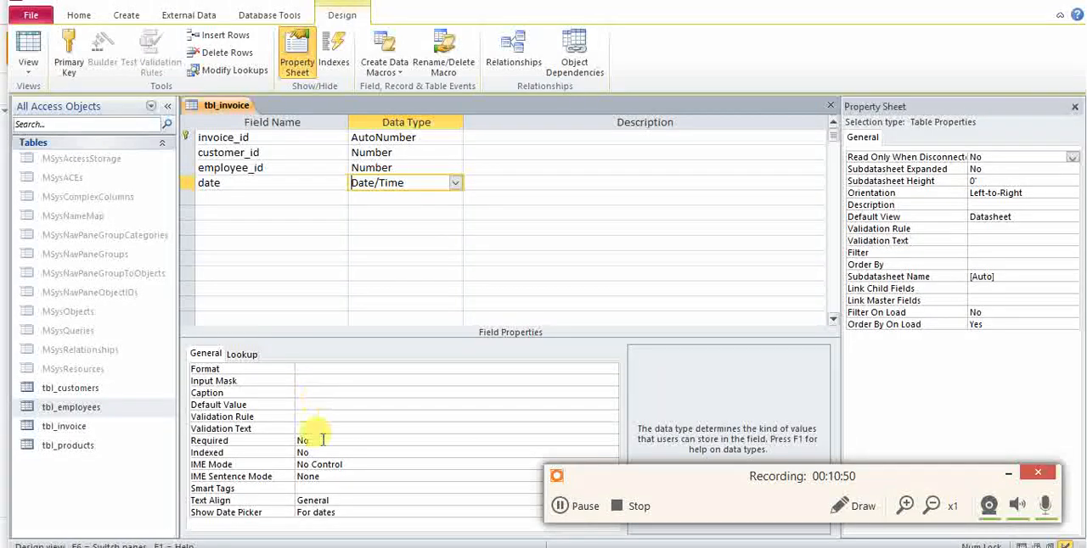
{"action": "left_click", "coordinate": [314, 404]}
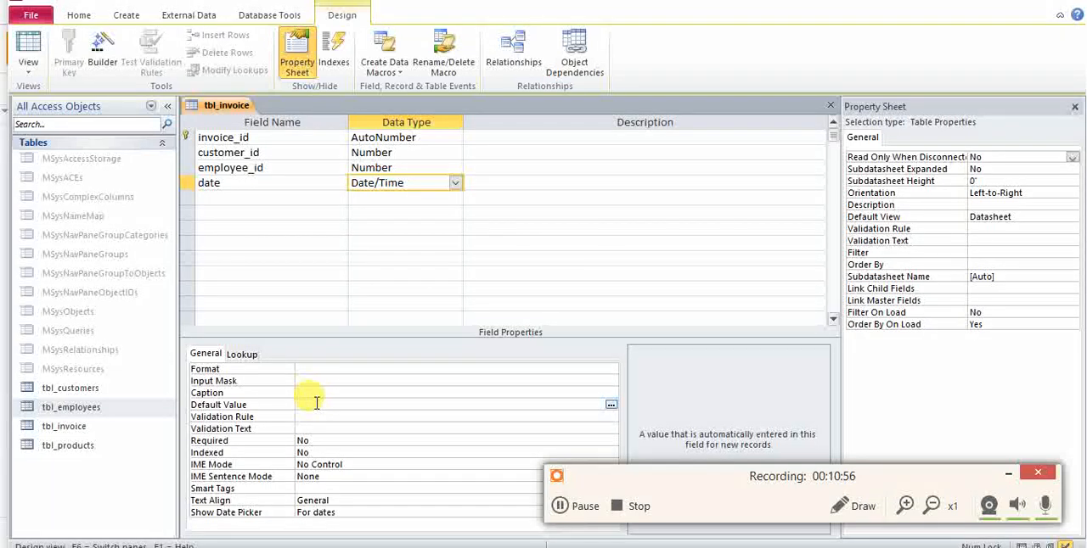
{"action": "type", "text": "now"}
{"action": "key", "text": "Return"}
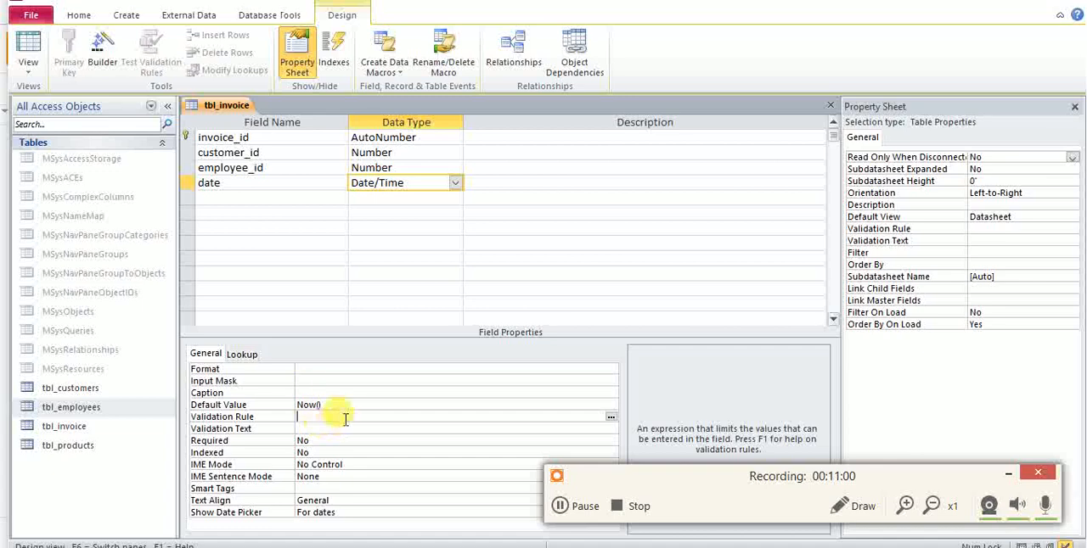
Add a total field with the Number data type to tbl_invoice, following the diagram.
{"action": "left_click", "coordinate": [281, 200]}
{"action": "key", "text": "alt+Tab"}
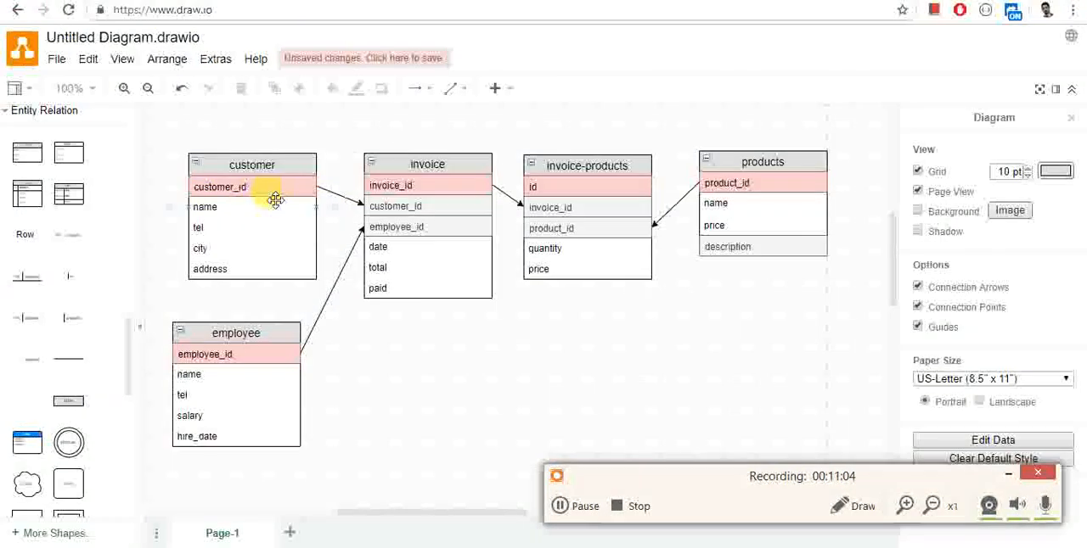
{"action": "key", "text": "alt+Tab"}
{"action": "type", "text": "tot"}
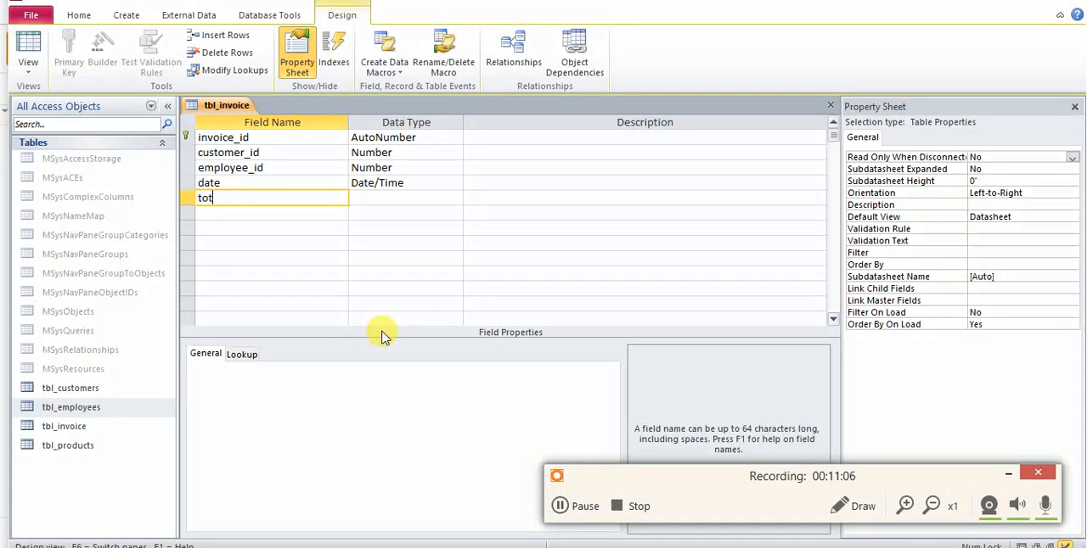
{"action": "type", "text": "al"}
{"action": "key", "text": "Tab"}
{"action": "type", "text": "n"}
{"action": "key", "text": "Tab"}
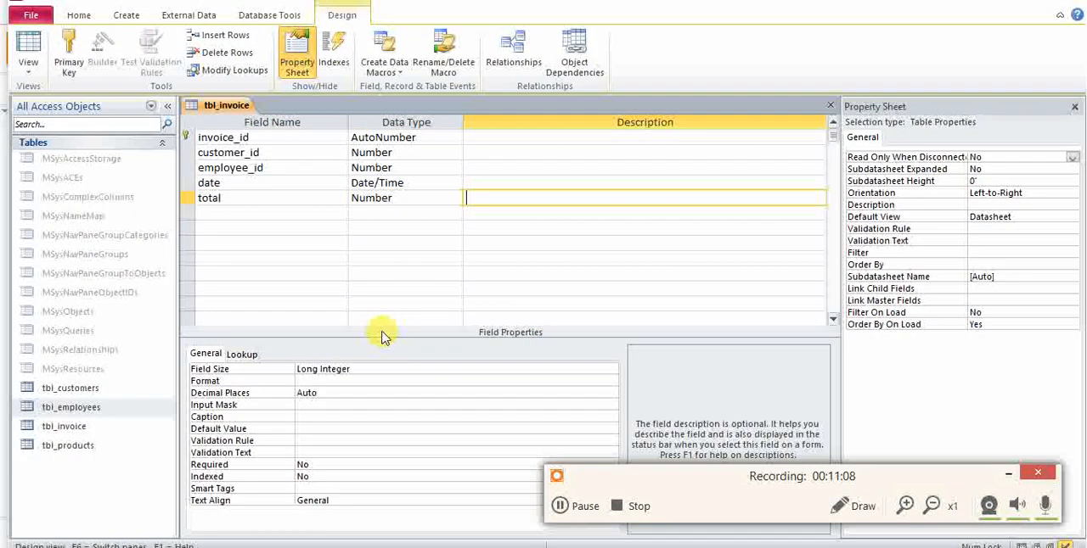
{"action": "key", "text": "Tab"}
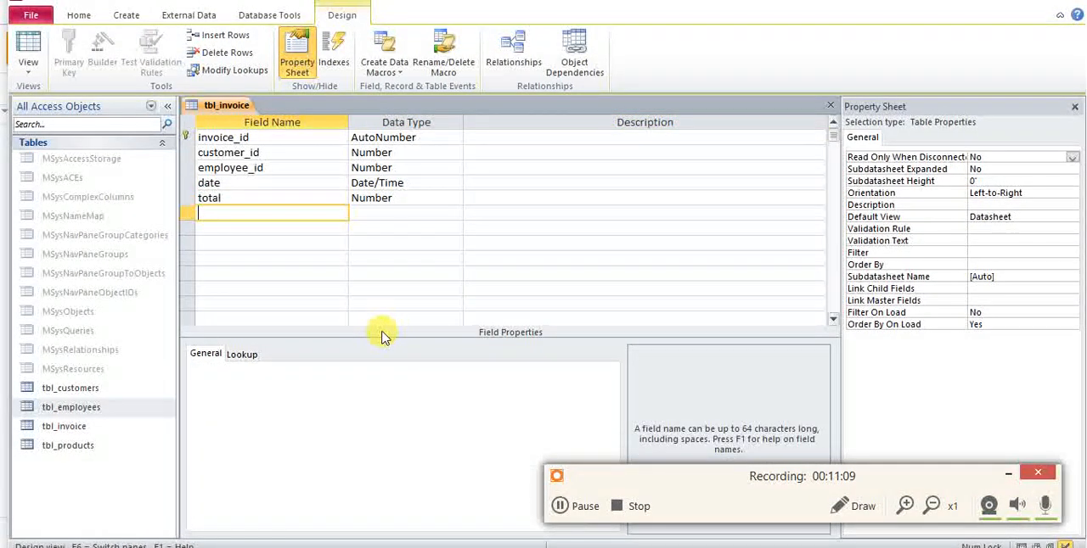
Change the data type of the total field to Currency.
{"action": "left_click", "coordinate": [417, 199]}
{"action": "type", "text": "c"}
{"action": "key", "text": "BackSpace"}
{"action": "key", "text": "BackSpace"}
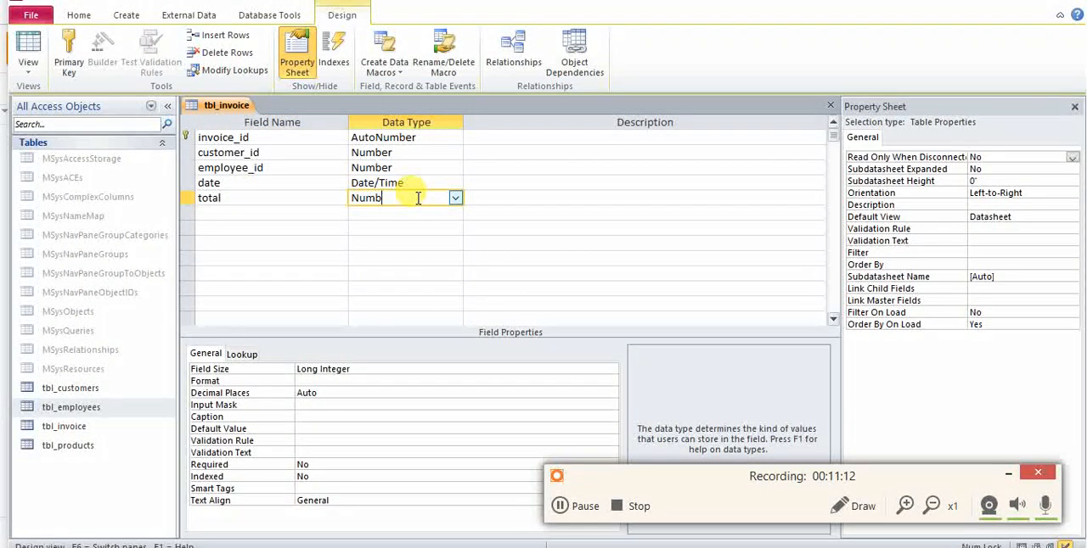
{"action": "type", "text": "c"}
{"action": "key", "text": "Tab"}
{"action": "key", "text": "Tab"}
{"action": "key", "text": "Tab"}
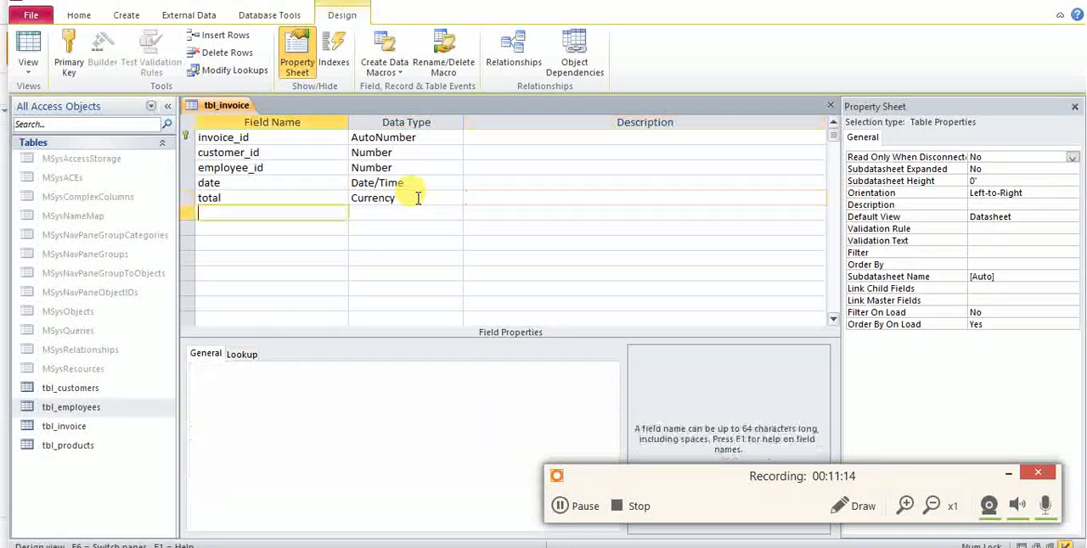
Add a paid field with the Currency data type to tbl_invoice, following the entity diagram.
{"action": "key", "text": "shift+Tab"}
{"action": "key", "text": "alt+Tab"}
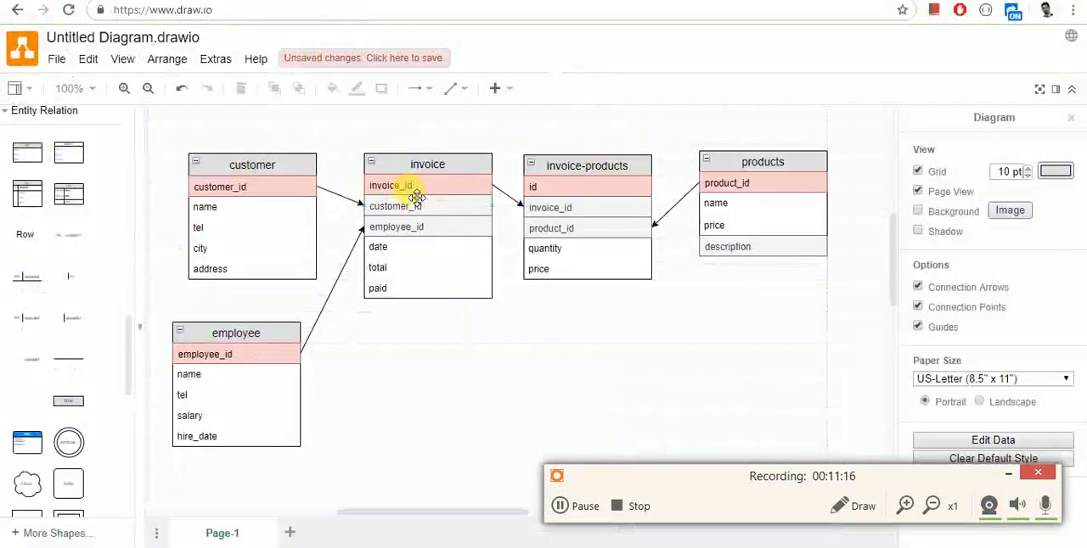
{"action": "key", "text": "alt+Tab"}
{"action": "type", "text": "paid"}
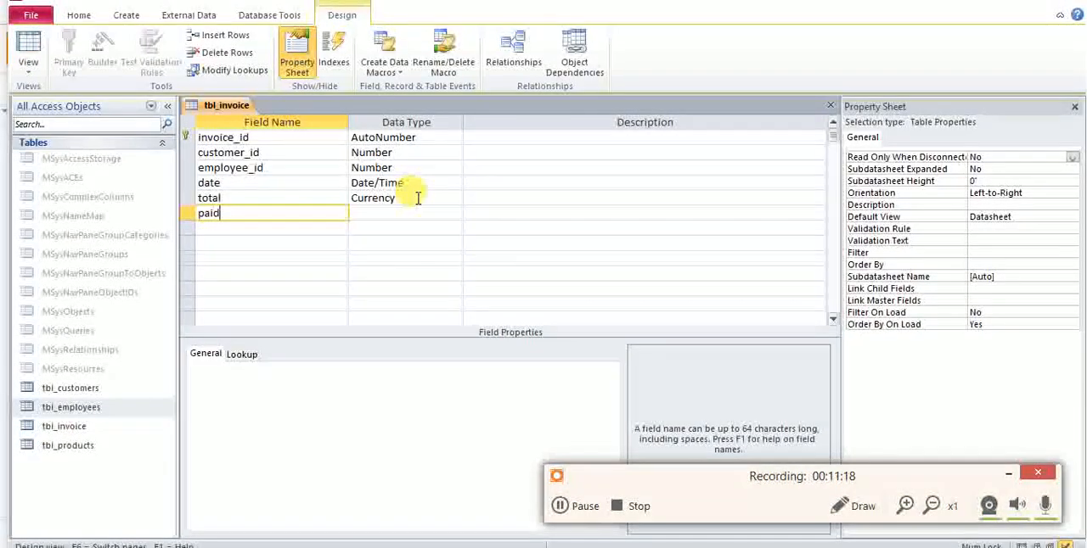
{"action": "key", "text": "Tab"}
{"action": "type", "text": "c"}
{"action": "key", "text": "Tab"}
{"action": "key", "text": "Tab"}
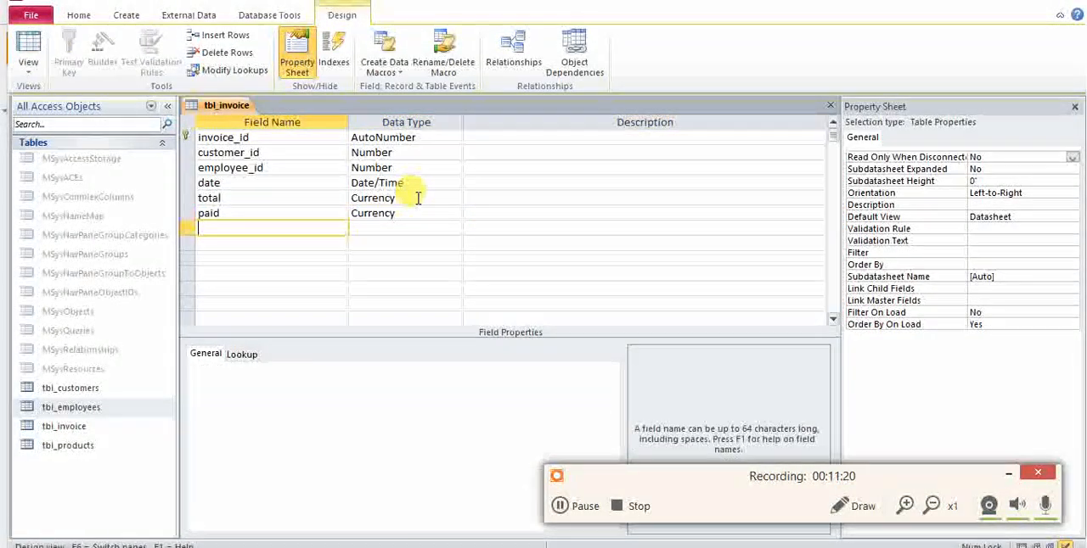
Close the tbl_invoice table design.
{"action": "left_click", "coordinate": [370, 197]}
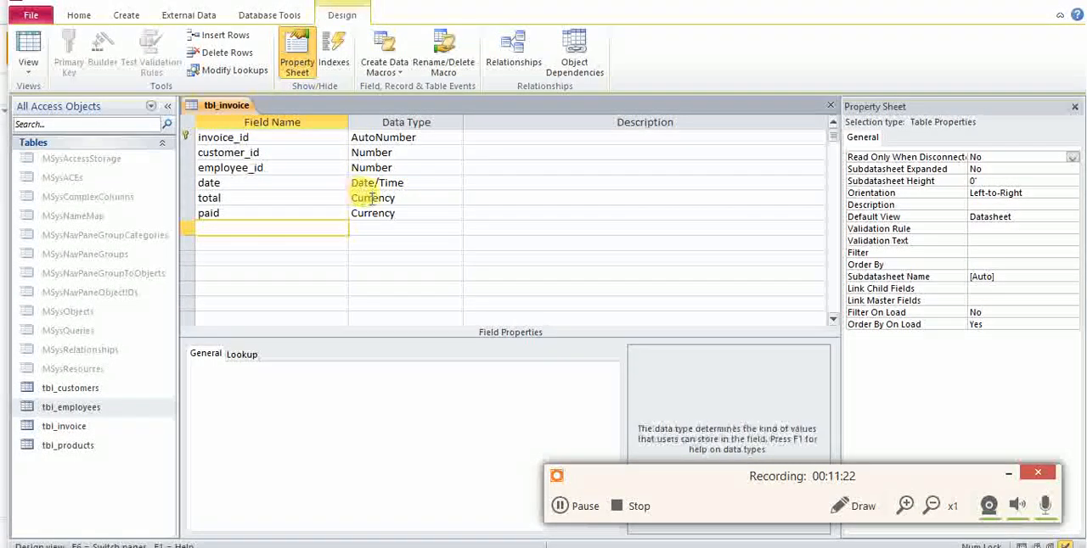
{"action": "right_click", "coordinate": [212, 105]}
{"action": "left_click", "coordinate": [241, 136]}
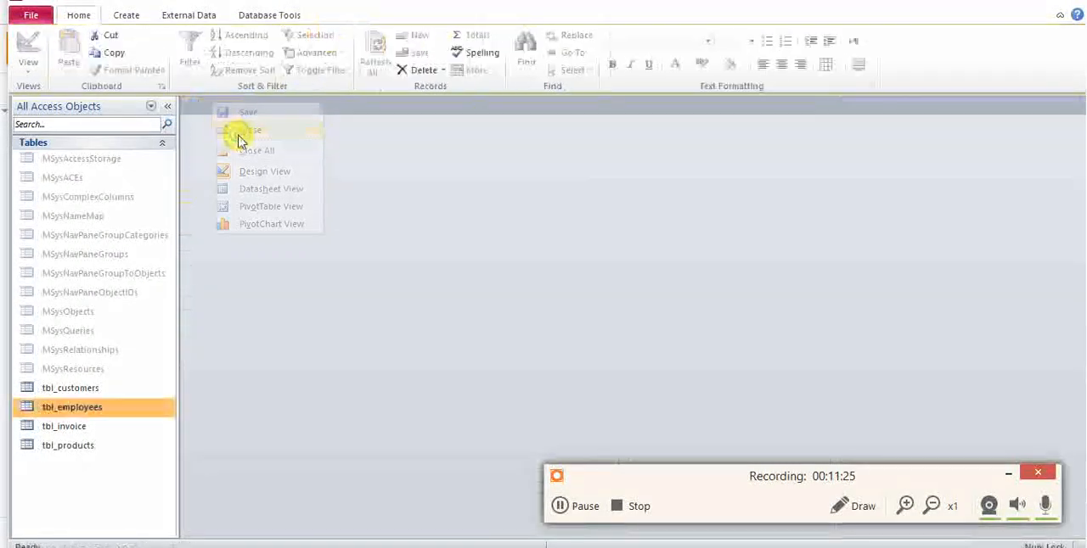
Create a new table for the diagram's invoice-products entity and open it in Design view, saving it as invoice_products.
{"action": "left_click", "coordinate": [119, 19]}
{"action": "key", "text": "alt+Tab"}
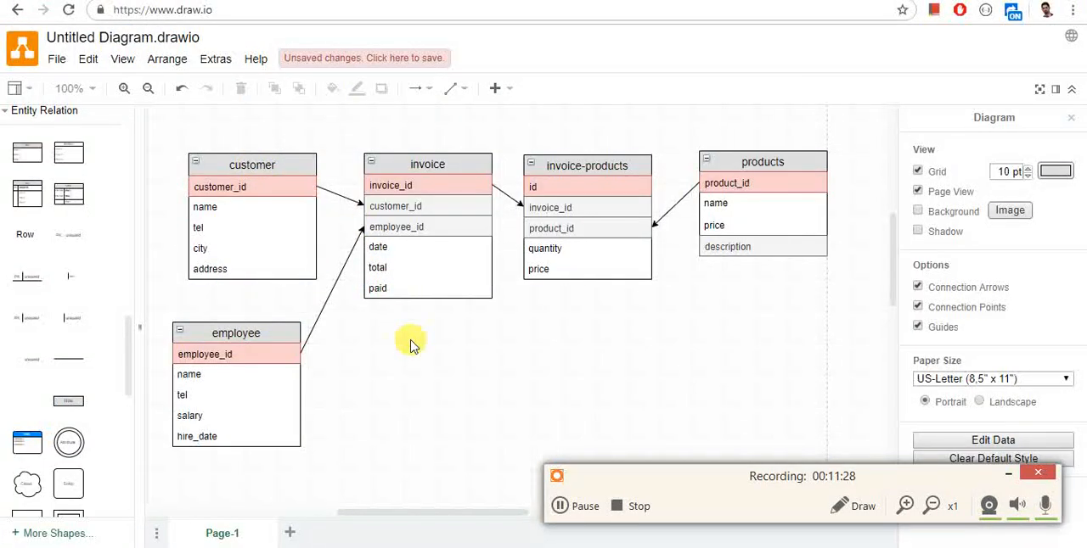
{"action": "key", "text": "alt+Tab"}
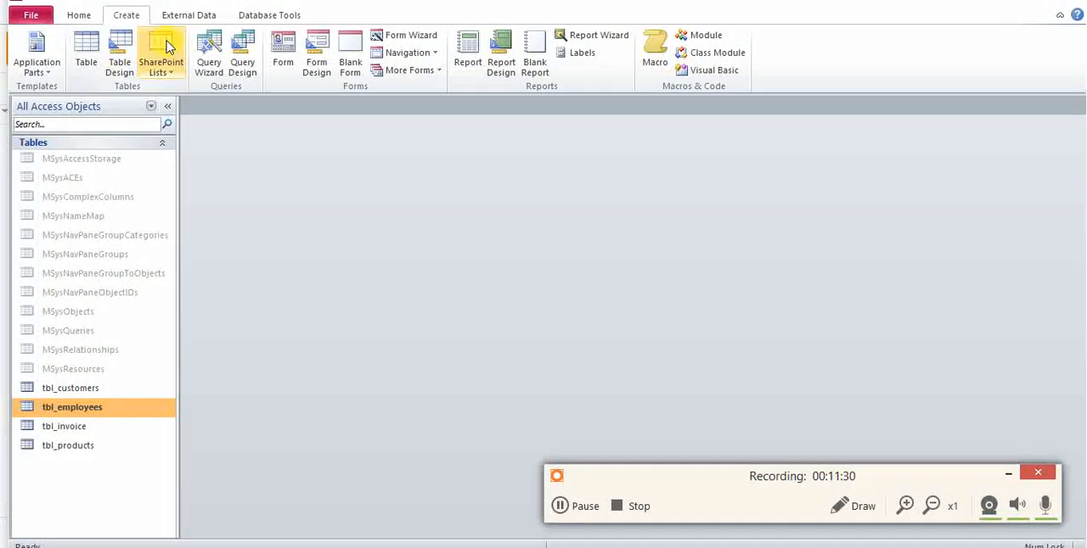
{"action": "left_click", "coordinate": [85, 51]}
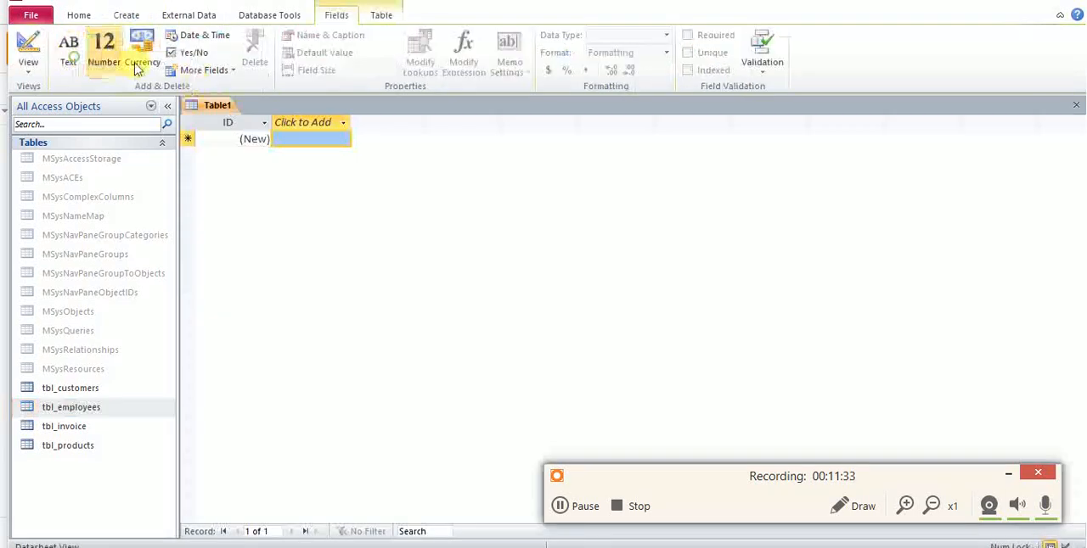
{"action": "right_click", "coordinate": [212, 106]}
{"action": "left_click", "coordinate": [246, 170]}
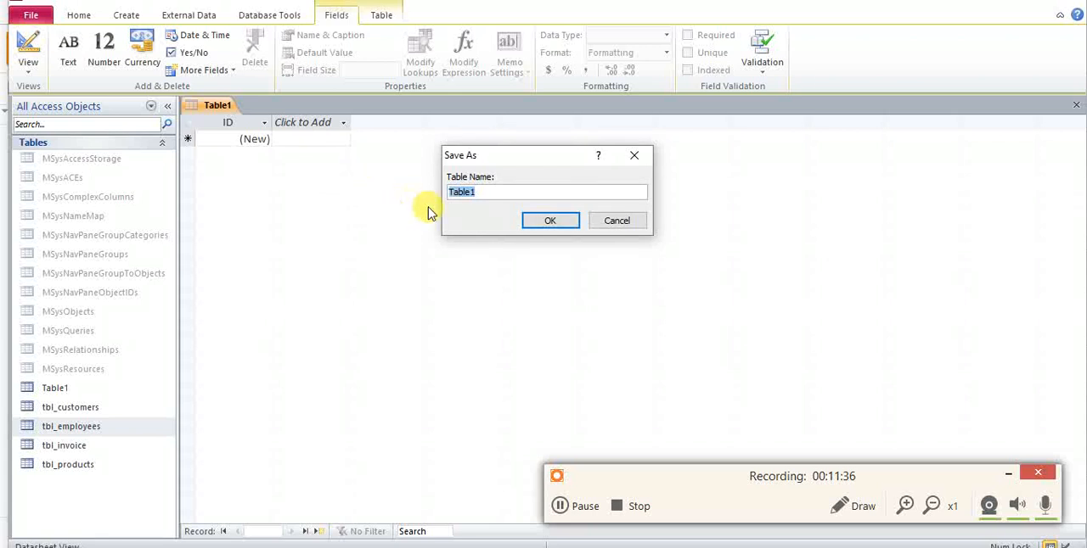
{"action": "type", "text": "incoi"}
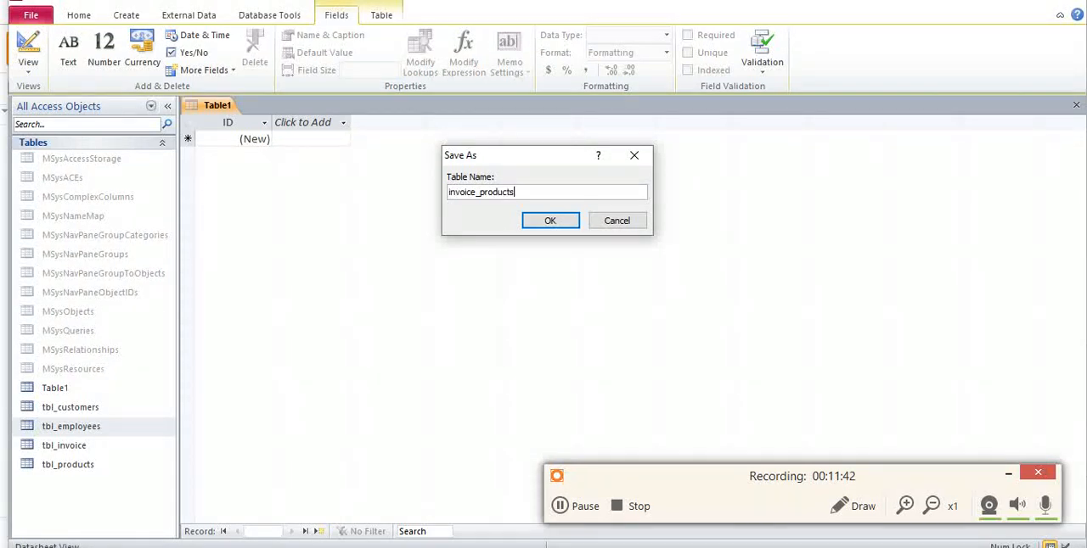
{"action": "type", "text": "ce_products"}
{"action": "key", "text": "Return"}
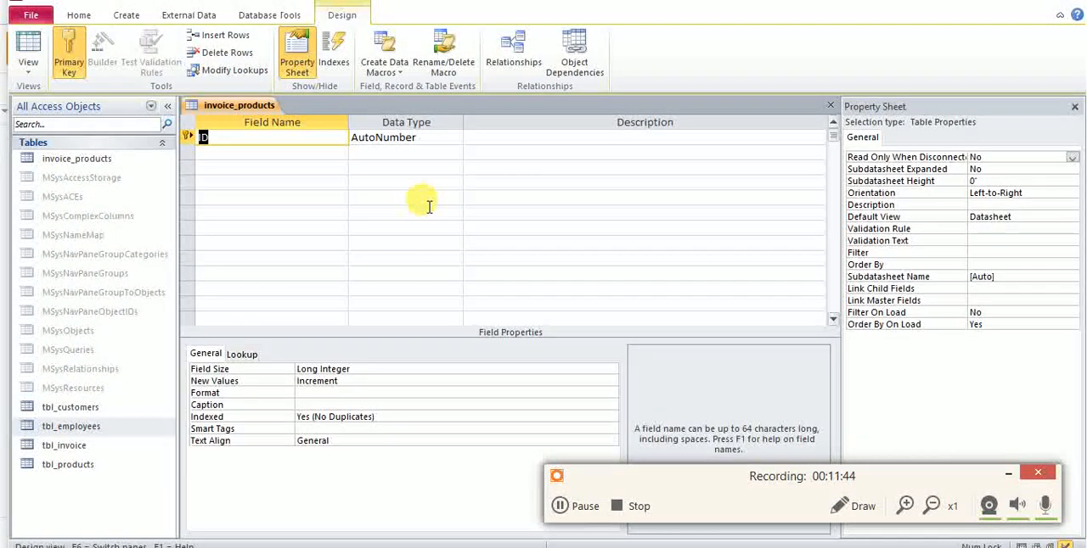
Add an invoice_id field with the Number data type below ID in invoice_products, following the diagram.
{"action": "key", "text": "Tab"}
{"action": "key", "text": "Tab"}
{"action": "key", "text": "Tab"}
{"action": "key", "text": "alt+Tab"}
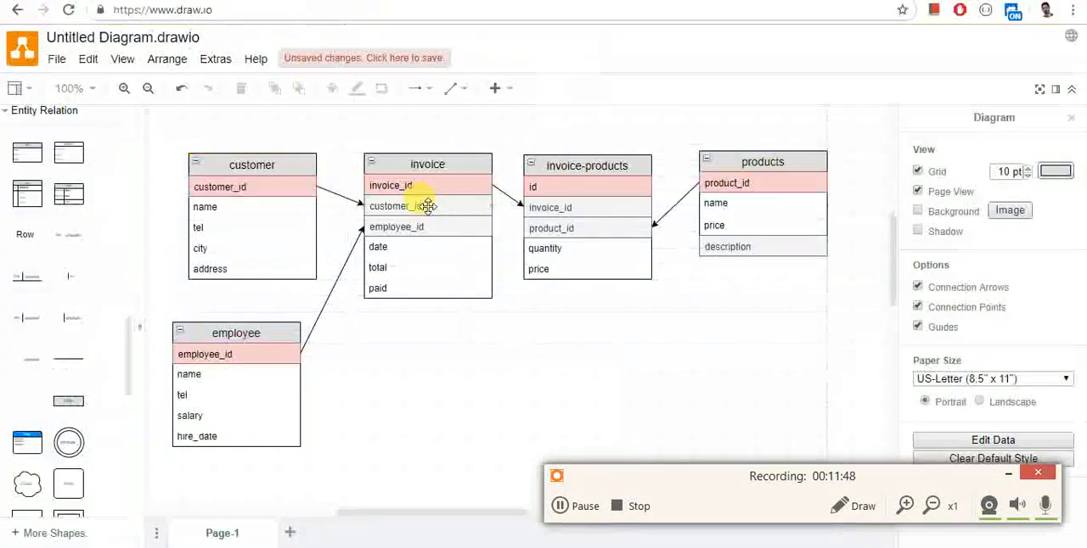
{"action": "key", "text": "alt+Tab"}
{"action": "type", "text": "invoi"}
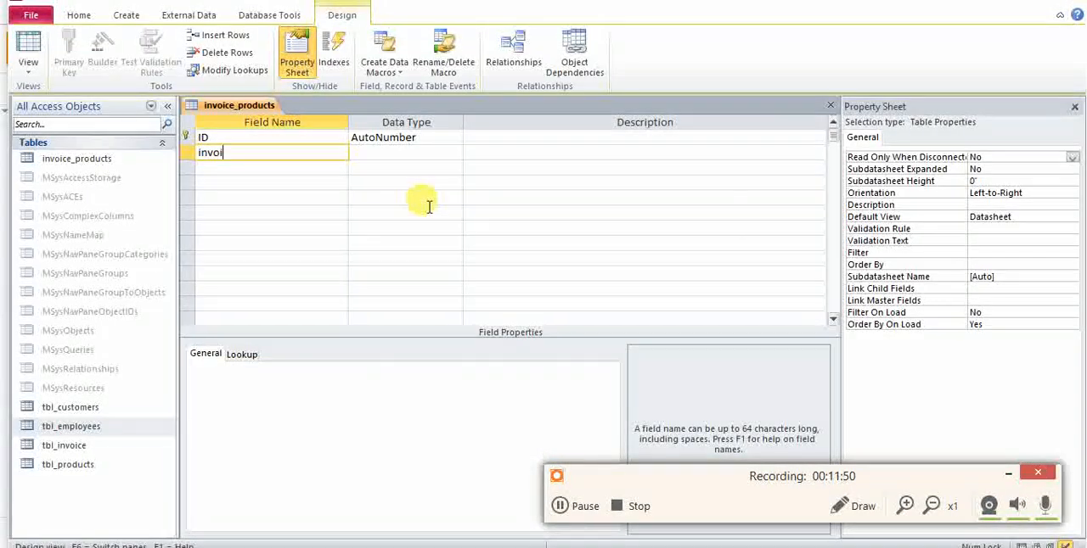
{"action": "type", "text": "ce_id"}
{"action": "key", "text": "Tab"}
{"action": "type", "text": "n"}
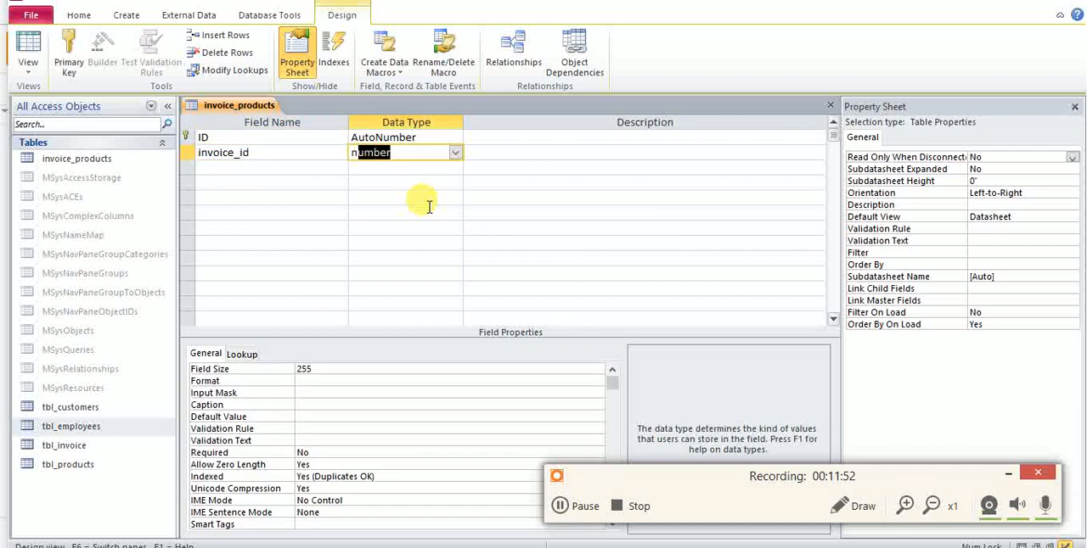
{"action": "key", "text": "Tab"}
{"action": "key", "text": "Tab"}
Add a product_id field with the Number data type to invoice_products.
{"action": "type", "text": "p"}
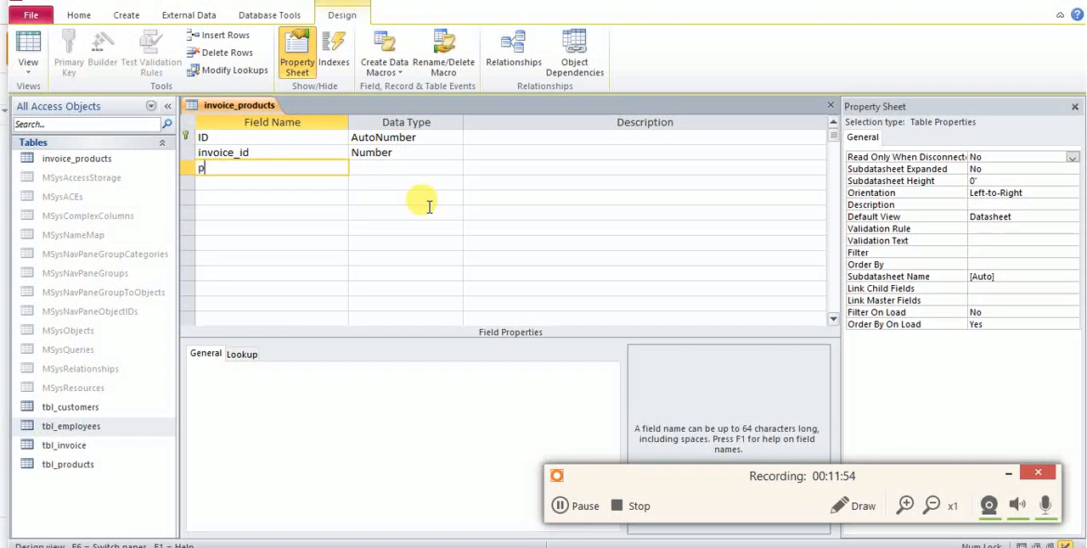
{"action": "type", "text": "roduct_id"}
{"action": "key", "text": "Tab"}
{"action": "type", "text": "n"}
{"action": "key", "text": "Tab"}
{"action": "key", "text": "Tab"}
Check the diagram and add a quantity field with the Number data type to invoice_products.
{"action": "key", "text": "alt+Tab"}
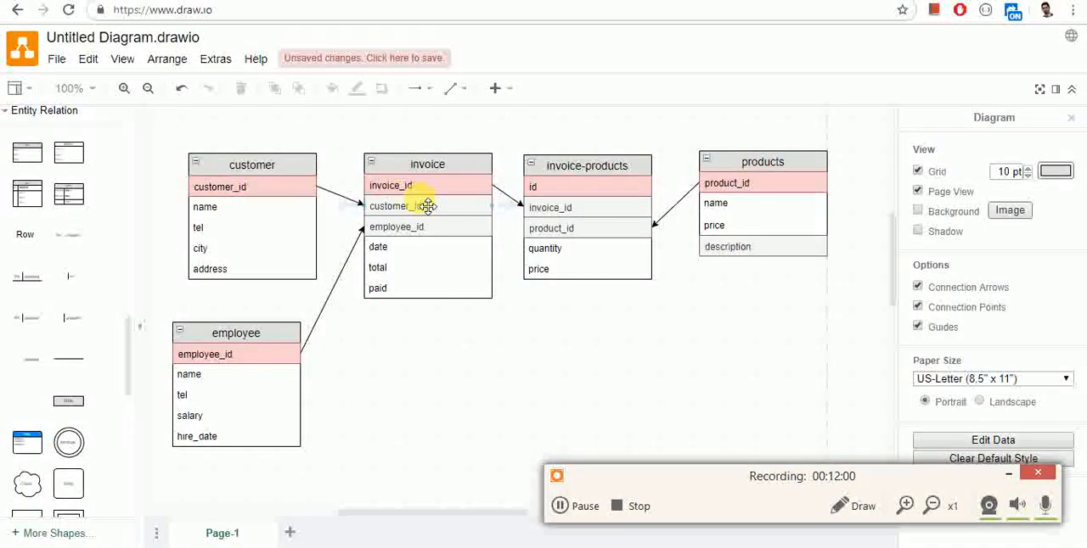
{"action": "key", "text": "alt+Tab"}
{"action": "type", "text": "quantit"}
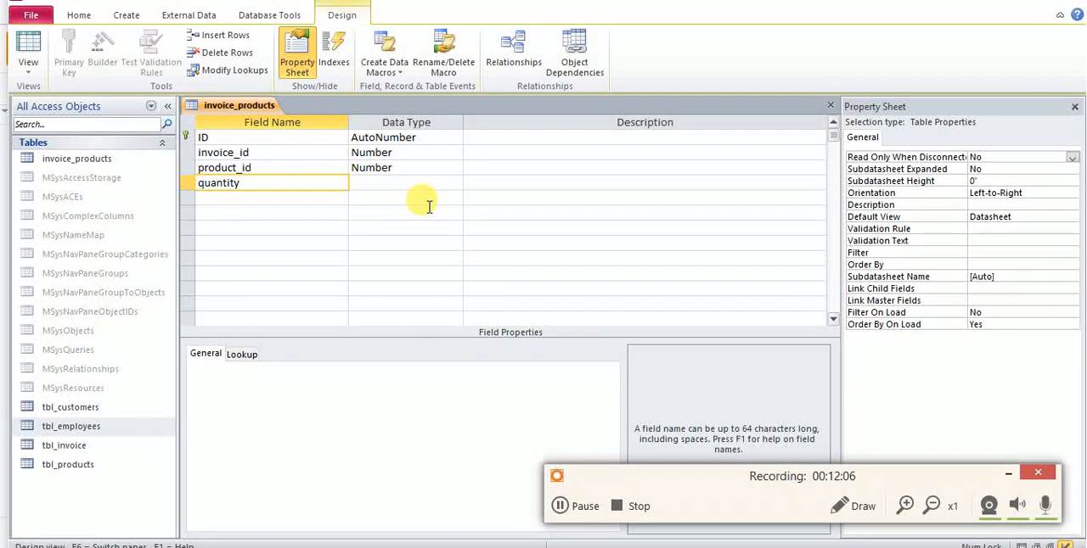
{"action": "key", "text": "Tab"}
{"action": "type", "text": "n"}
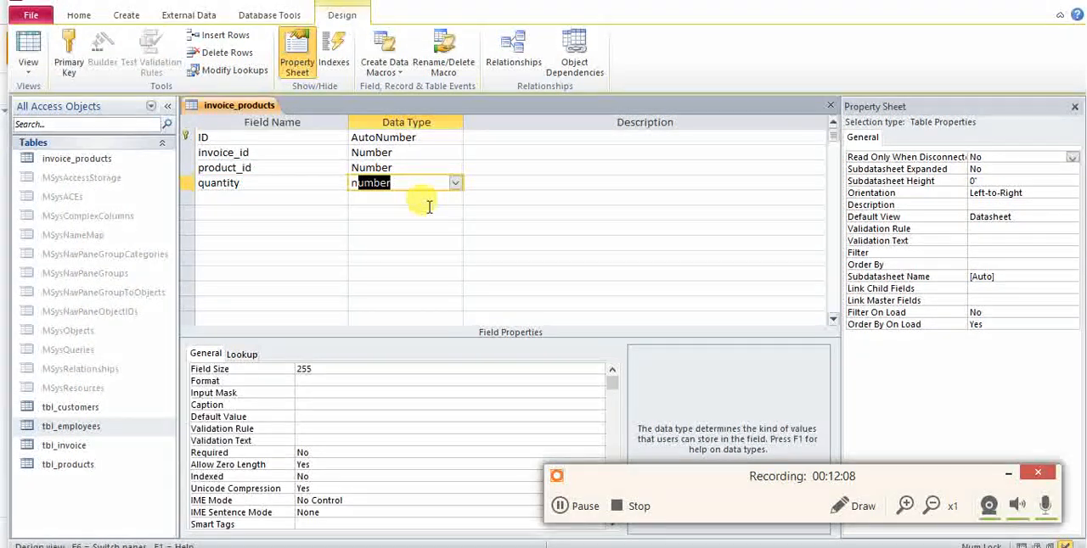
{"action": "key", "text": "Tab"}
{"action": "key", "text": "Tab"}
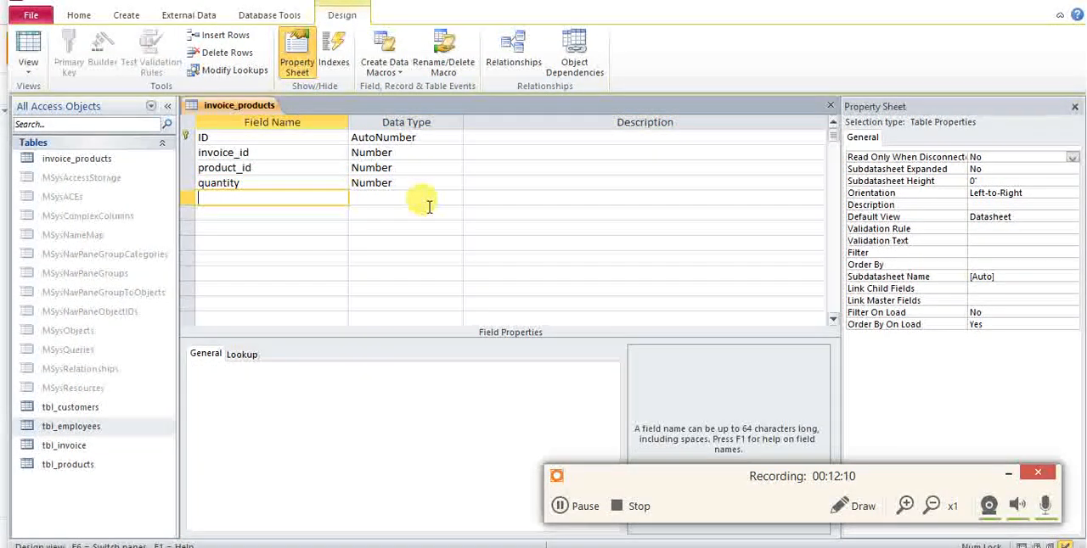
Set the validation rule of the quantity field to >0.
{"action": "left_click", "coordinate": [413, 181]}
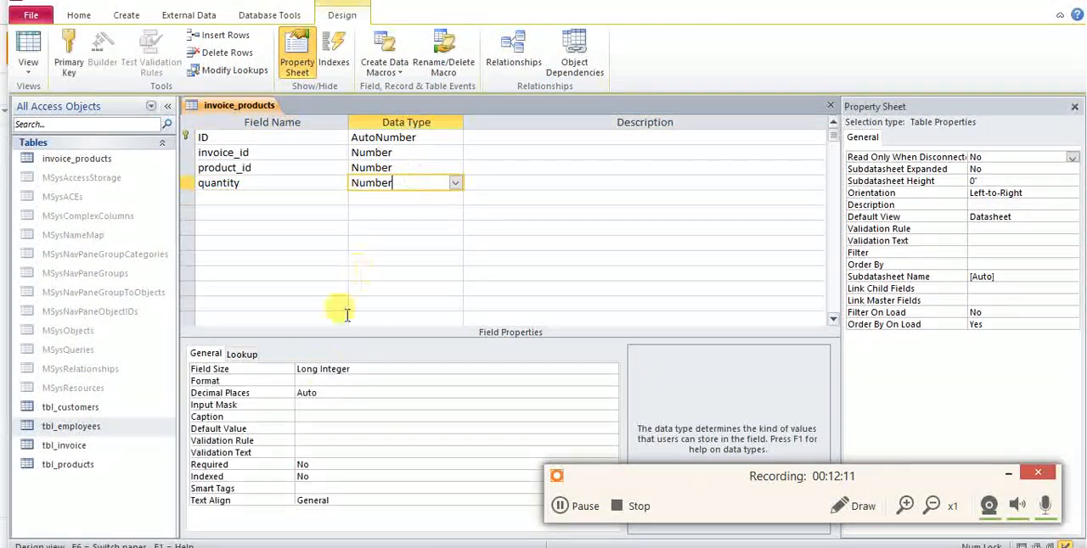
{"action": "left_click", "coordinate": [302, 440]}
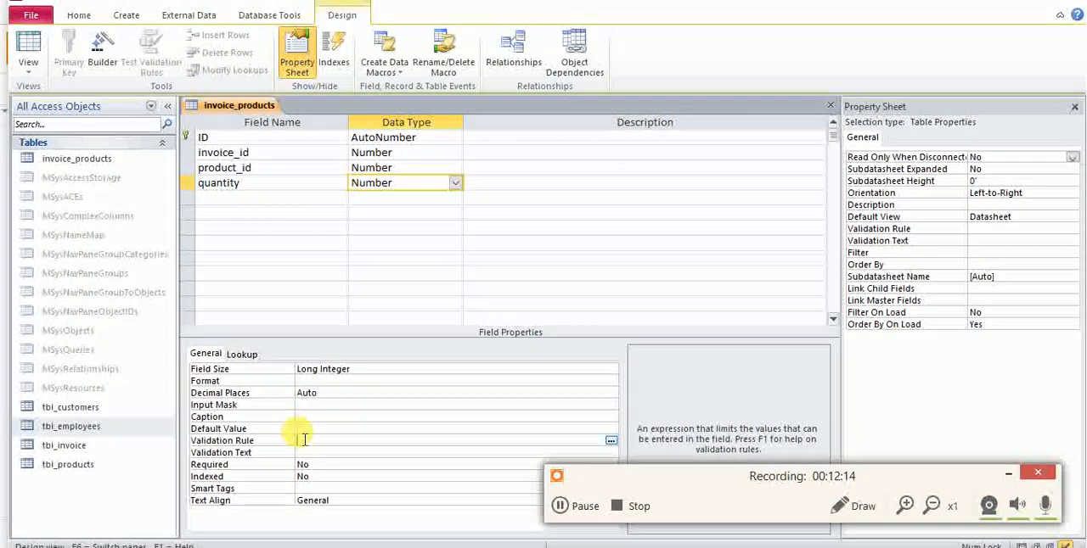
{"action": "type", "text": ">0"}
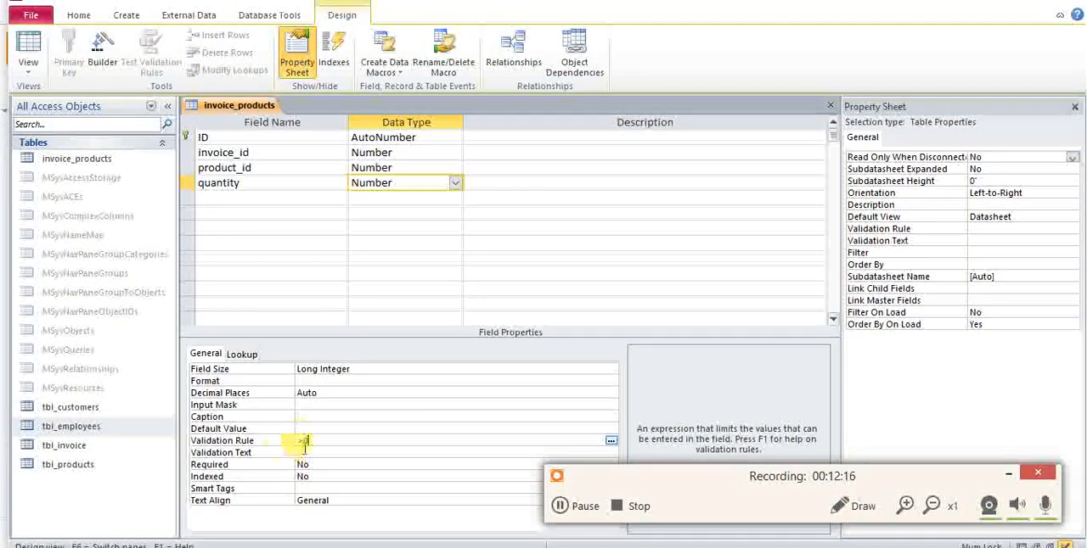
{"action": "key", "text": "BackSpace"}
{"action": "key", "text": "BackSpace"}
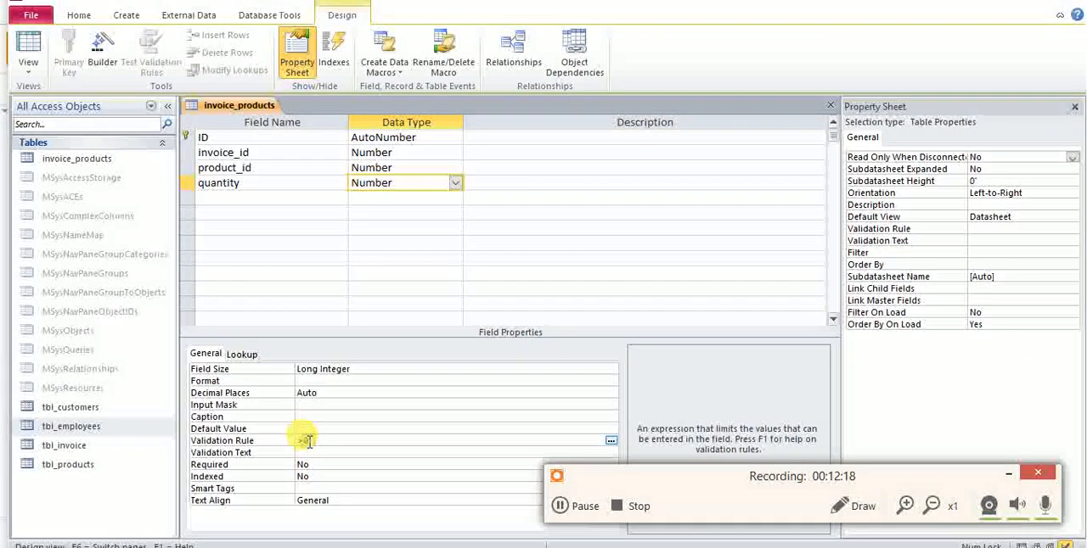
{"action": "type", "text": "<"}
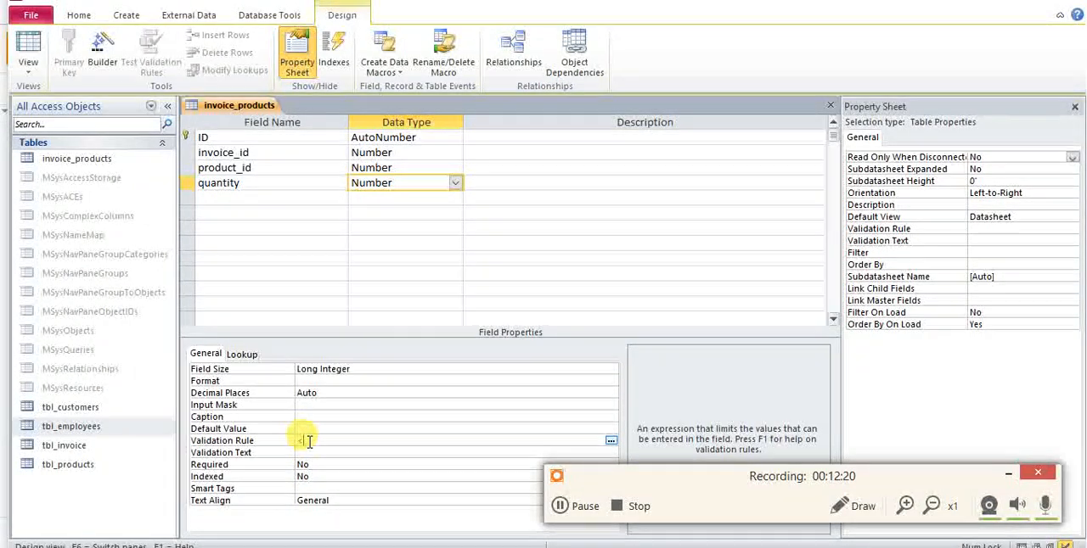
{"action": "type", "text": "0"}
{"action": "key", "text": "BackSpace"}
{"action": "key", "text": "BackSpace"}
{"action": "type", "text": ">0"}
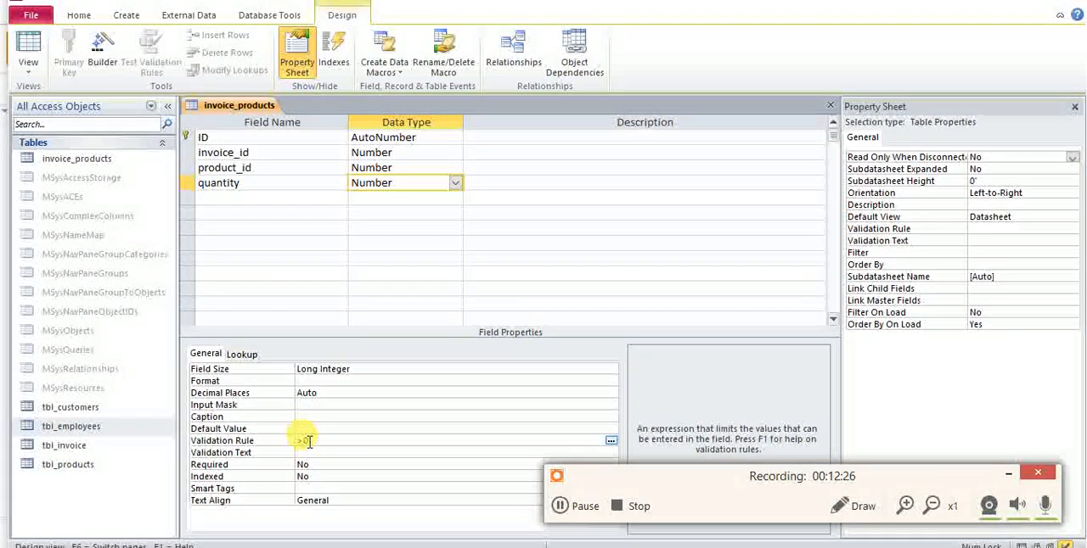
Set the validation text of the quantity field to "Quantity cannot be zero", minimizing the MySQL installer console that interrupts.
{"action": "left_click", "coordinate": [310, 454]}
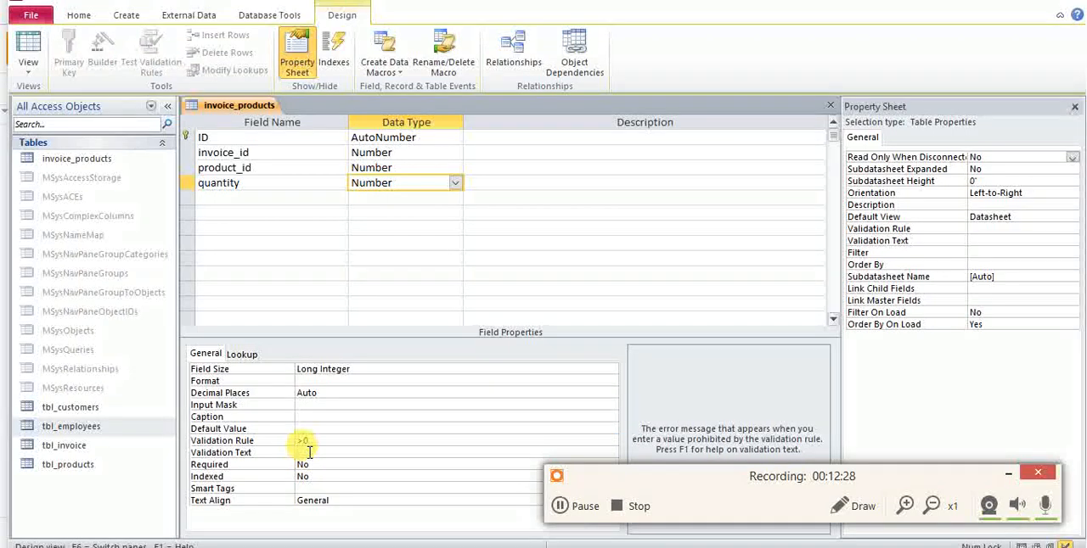
{"action": "type", "text": "Q"}
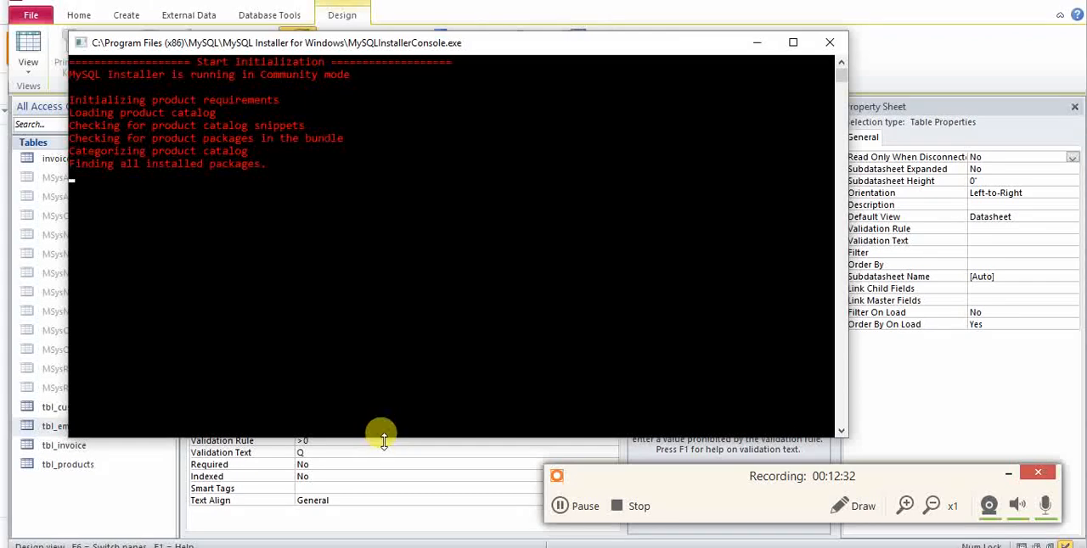
{"action": "left_click", "coordinate": [757, 42]}
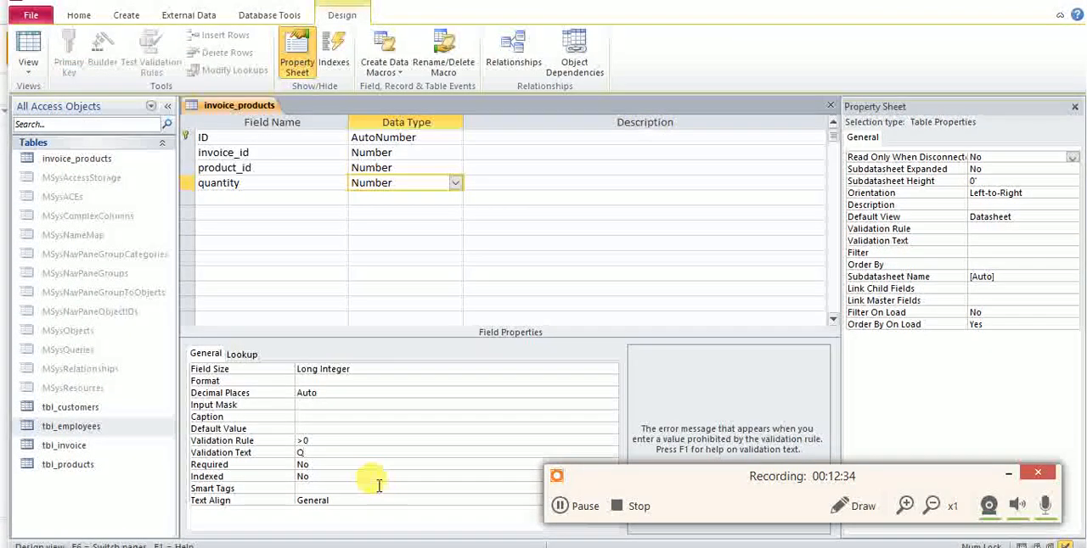
{"action": "type", "text": "uantity must be"}
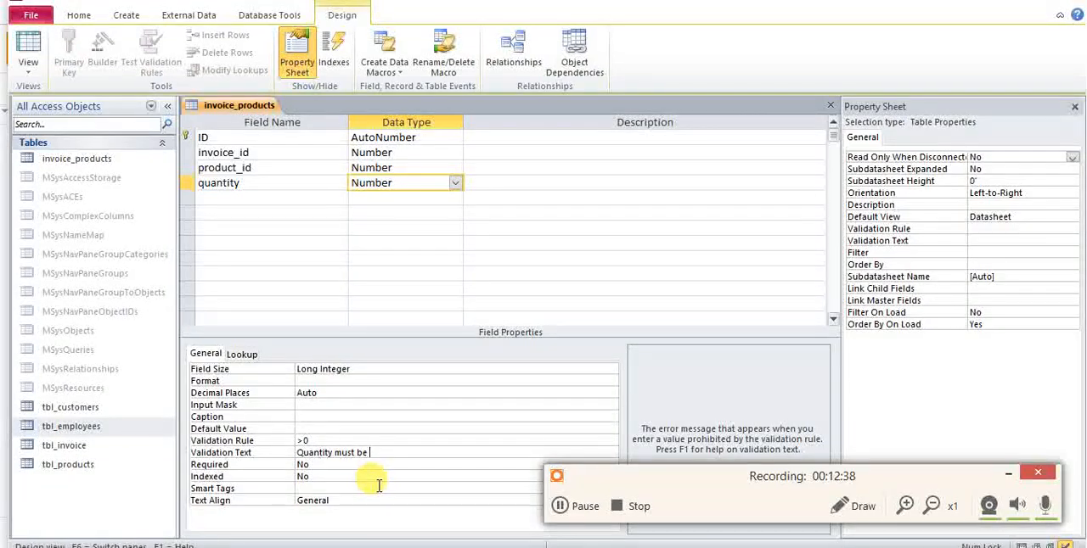
{"action": "type", "text": " more than 0"}
{"action": "key", "text": "BackSpace"}
{"action": "key", "text": "BackSpace"}
{"action": "key", "text": "BackSpace"}
{"action": "key", "text": "BackSpace"}
{"action": "key", "text": "BackSpace"}
{"action": "key", "text": "BackSpace"}
{"action": "key", "text": "BackSpace"}
{"action": "key", "text": "BackSpace"}
{"action": "key", "text": "BackSpace"}
{"action": "key", "text": "BackSpace"}
{"action": "key", "text": "BackSpace"}
{"action": "key", "text": "BackSpace"}
{"action": "key", "text": "BackSpace"}
{"action": "key", "text": "BackSpace"}
{"action": "key", "text": "BackSpace"}
{"action": "key", "text": "BackSpace"}
{"action": "key", "text": "BackSpace"}
{"action": "type", "text": "cannot be zero"}
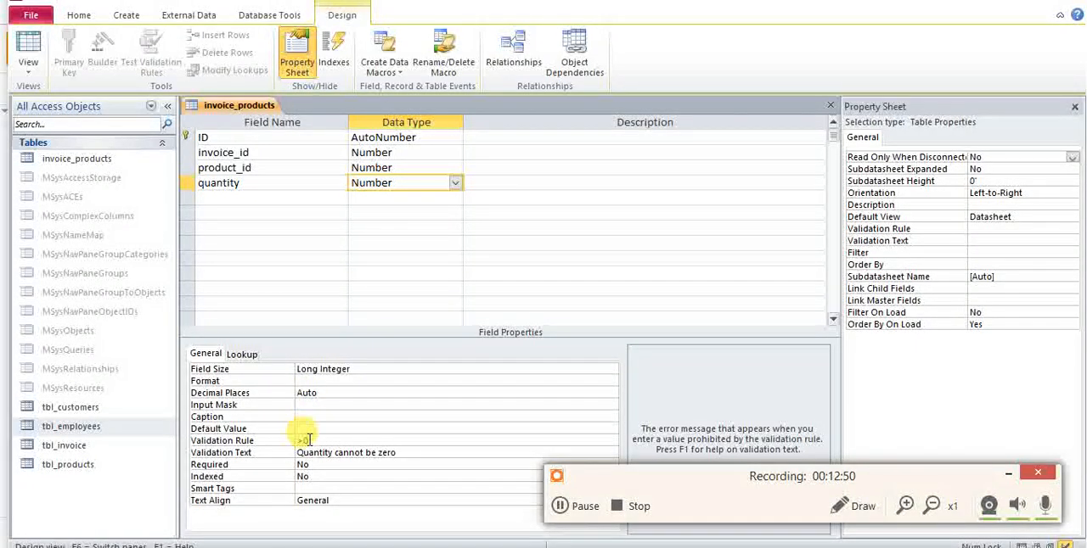
Set the quantity field's default value to 1 and make the field required.
{"action": "left_click", "coordinate": [302, 429]}
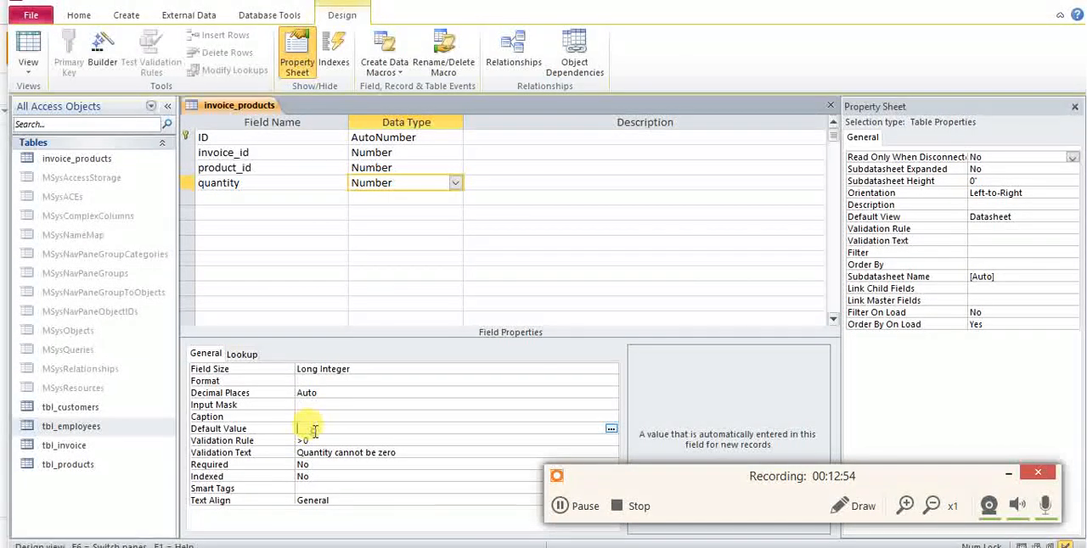
{"action": "key", "text": "Tab"}
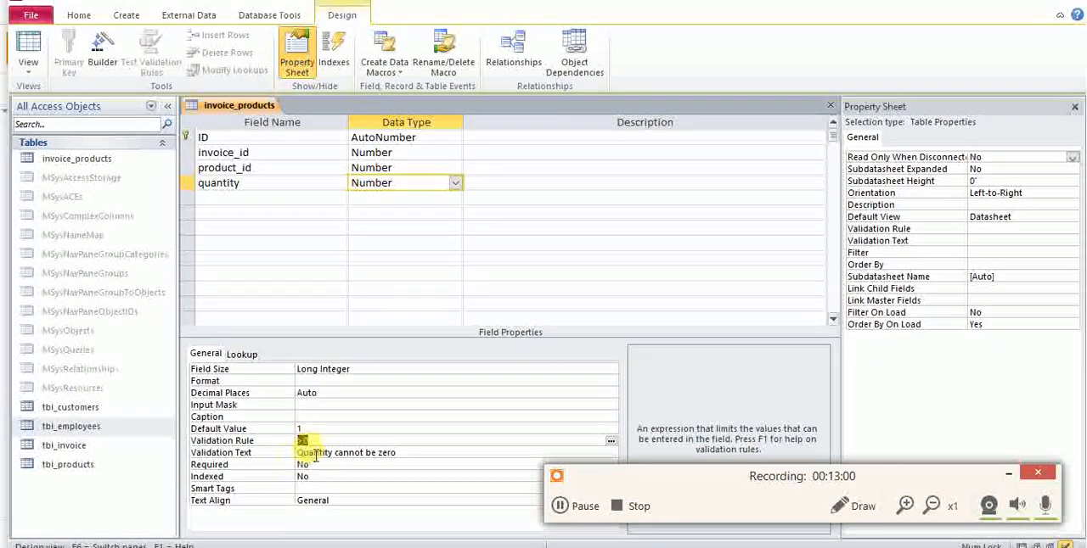
{"action": "double_click", "coordinate": [302, 464]}
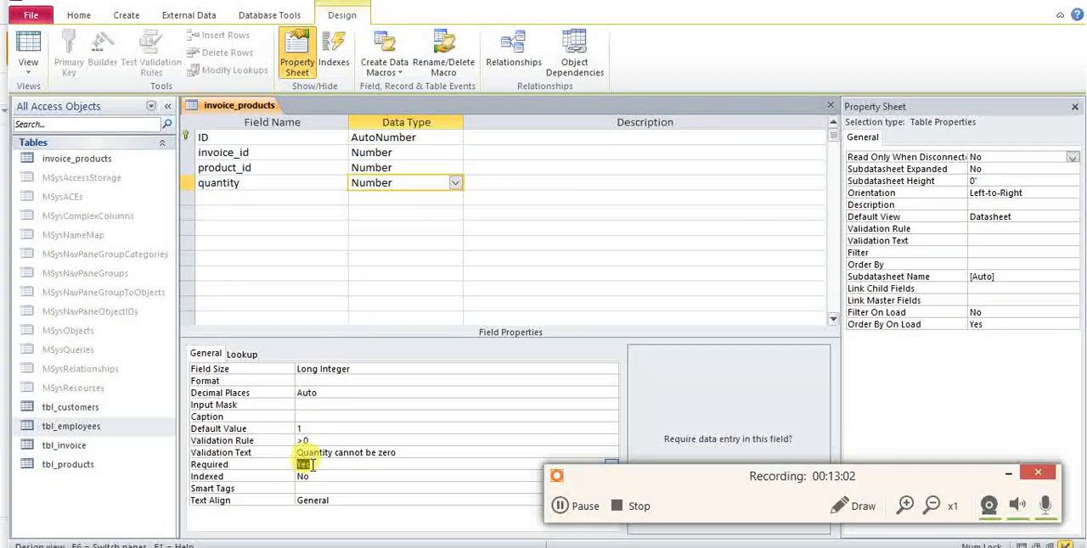
{"action": "left_click", "coordinate": [327, 405]}
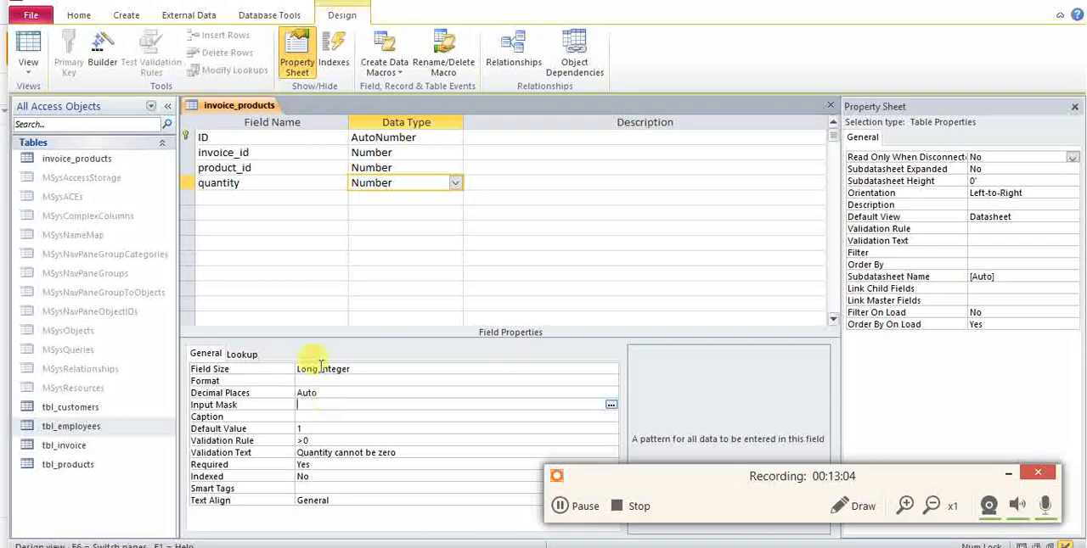
Check the entity diagram, add a price field with the Currency data type to invoice_products, and close the table.
{"action": "key", "text": "alt+Tab"}
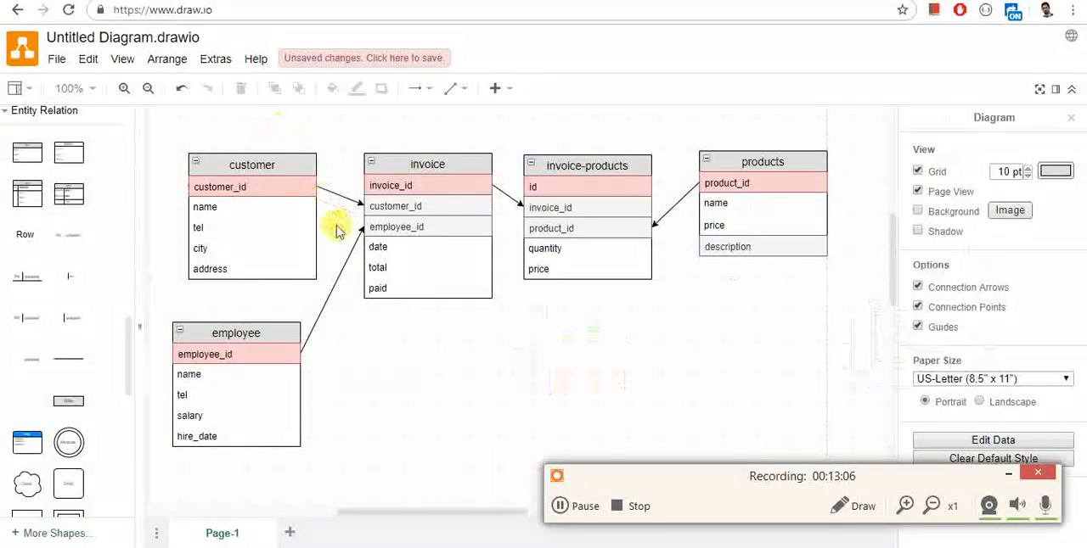
{"action": "key", "text": "alt+Tab"}
{"action": "left_click", "coordinate": [262, 197]}
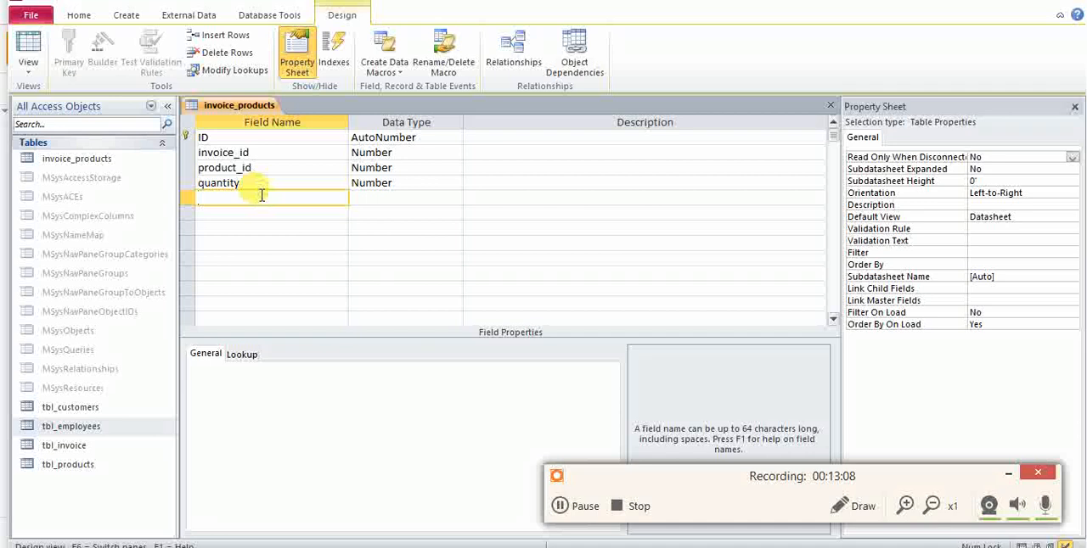
{"action": "type", "text": "price"}
{"action": "key", "text": "Tab"}
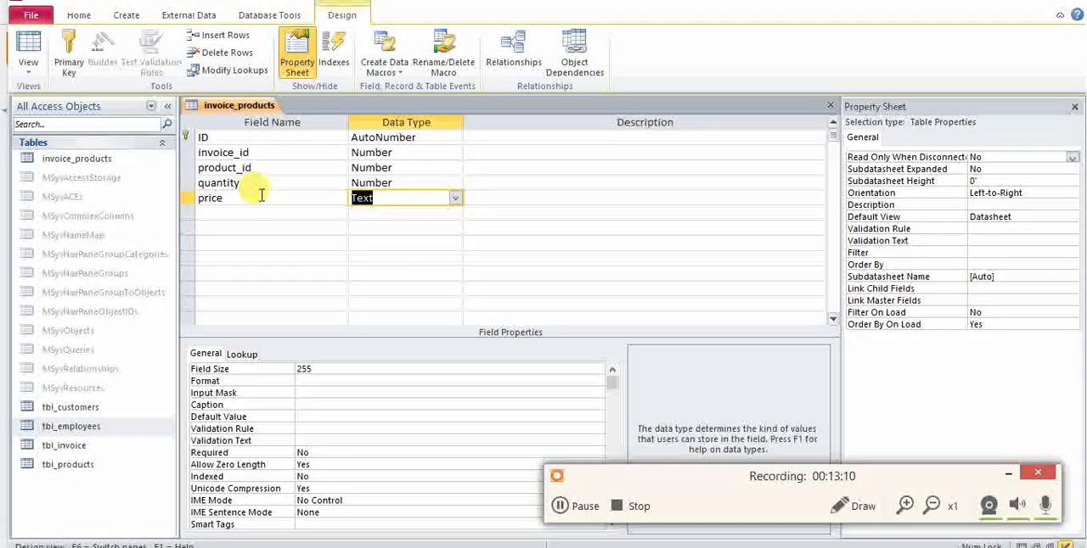
{"action": "type", "text": "Currency"}
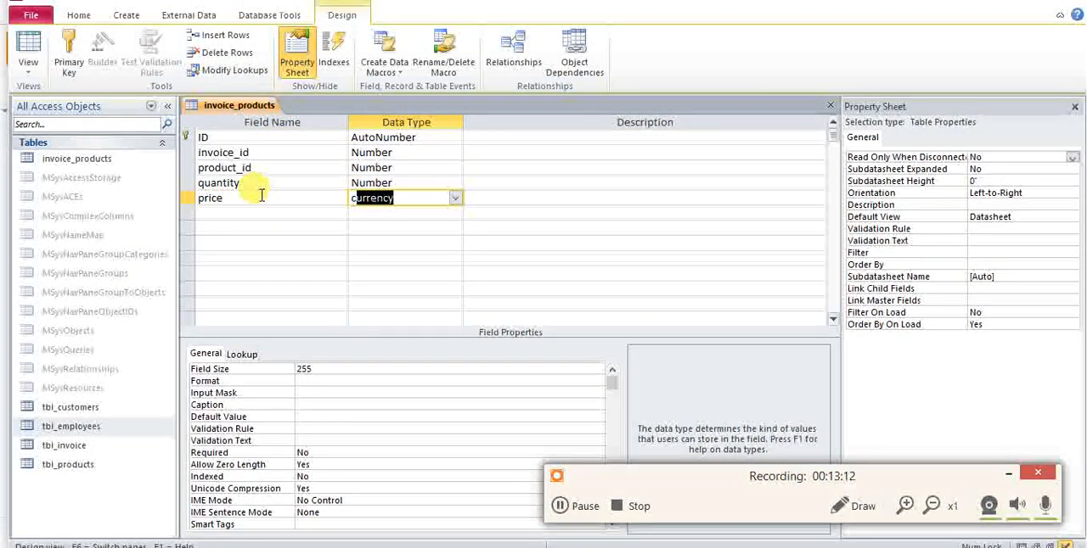
{"action": "key", "text": "Tab"}
{"action": "key", "text": "Tab"}
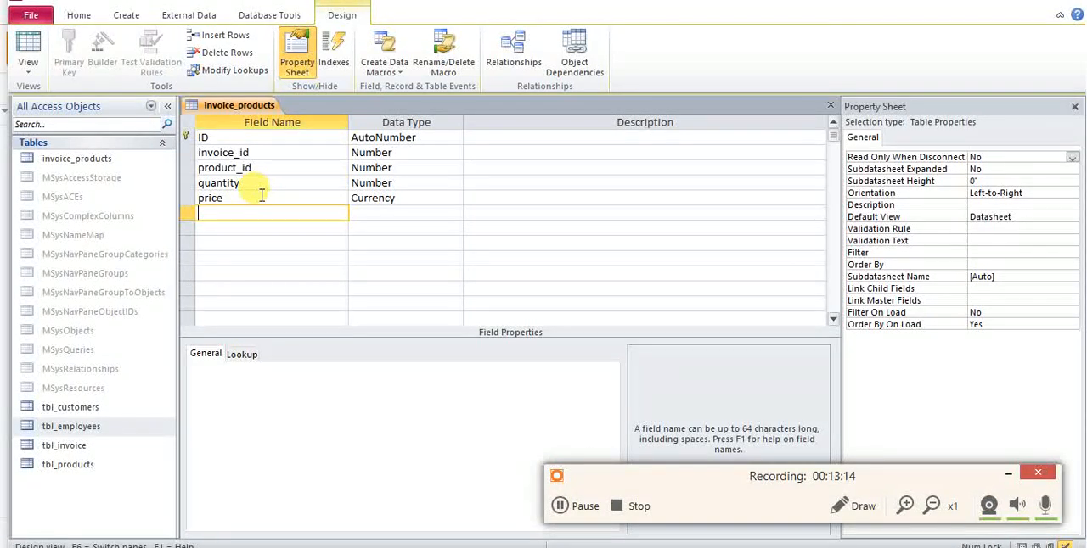
{"action": "right_click", "coordinate": [226, 108]}
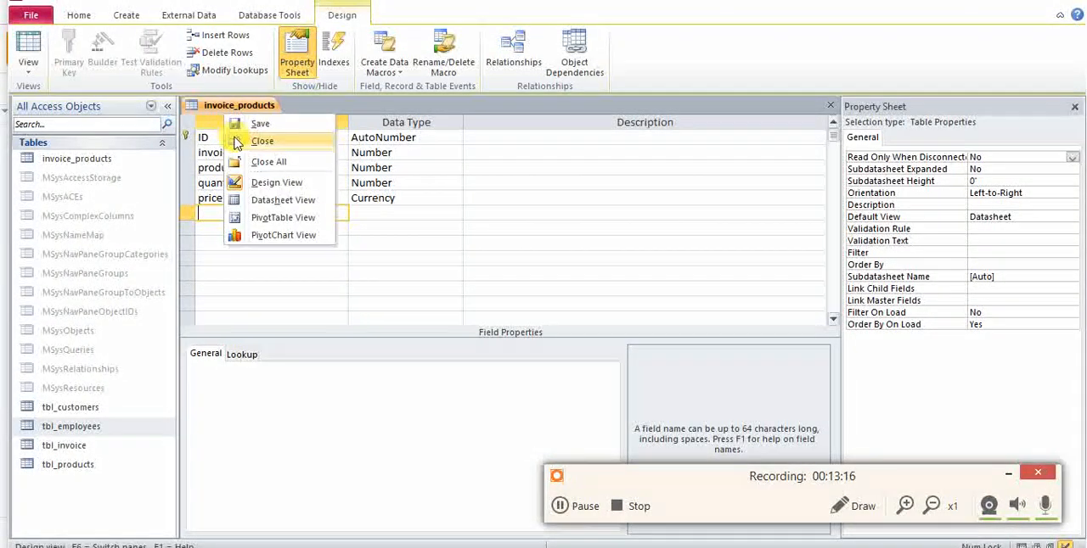
{"action": "left_click", "coordinate": [238, 144]}
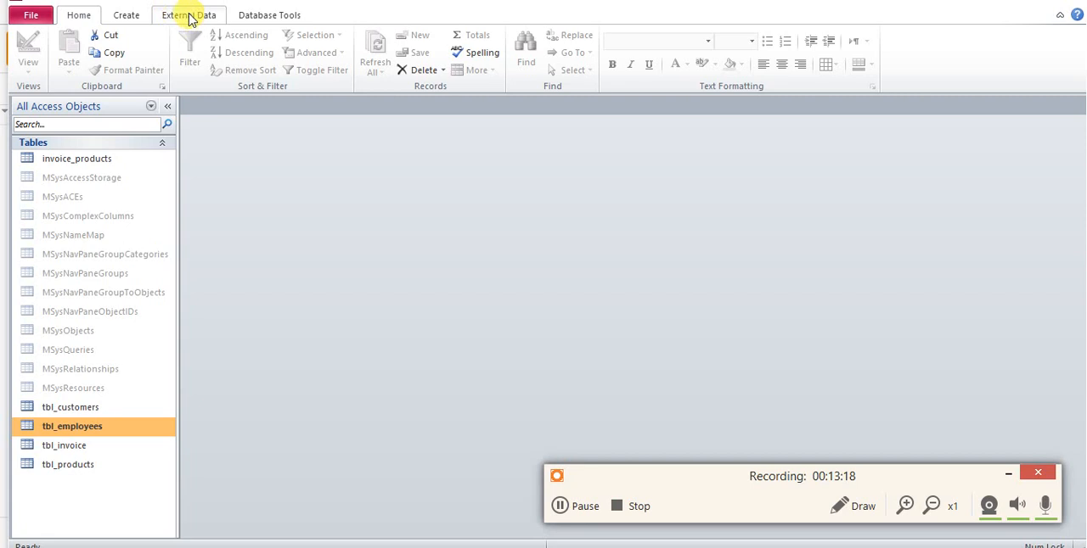
Open the database relationships layout and hide both MSysNavPane system tables from it.
{"action": "left_click", "coordinate": [260, 15]}
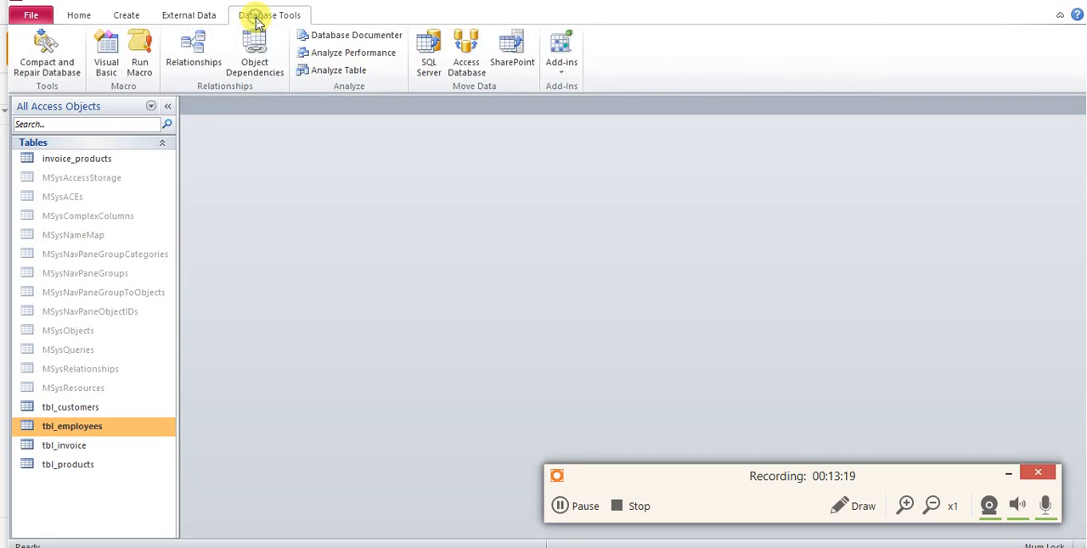
{"action": "left_click", "coordinate": [202, 65]}
{"action": "right_click", "coordinate": [288, 136]}
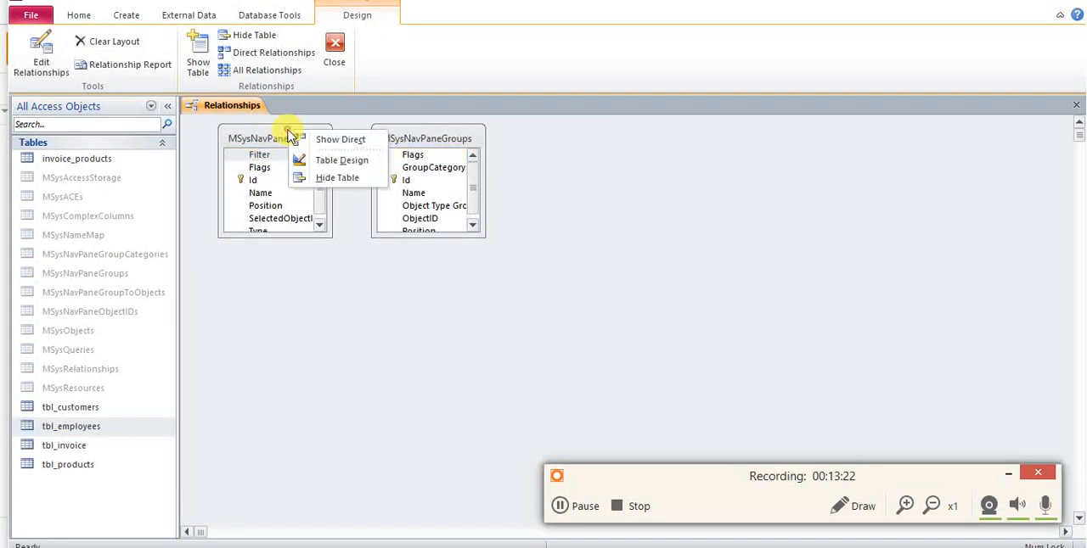
{"action": "left_click", "coordinate": [308, 177]}
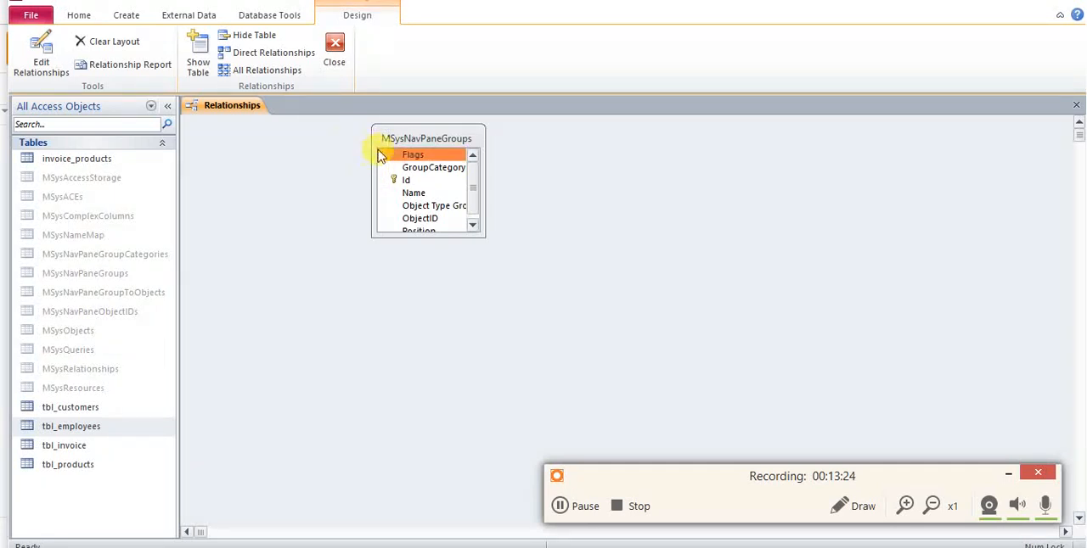
{"action": "right_click", "coordinate": [383, 141]}
{"action": "left_click", "coordinate": [420, 189]}
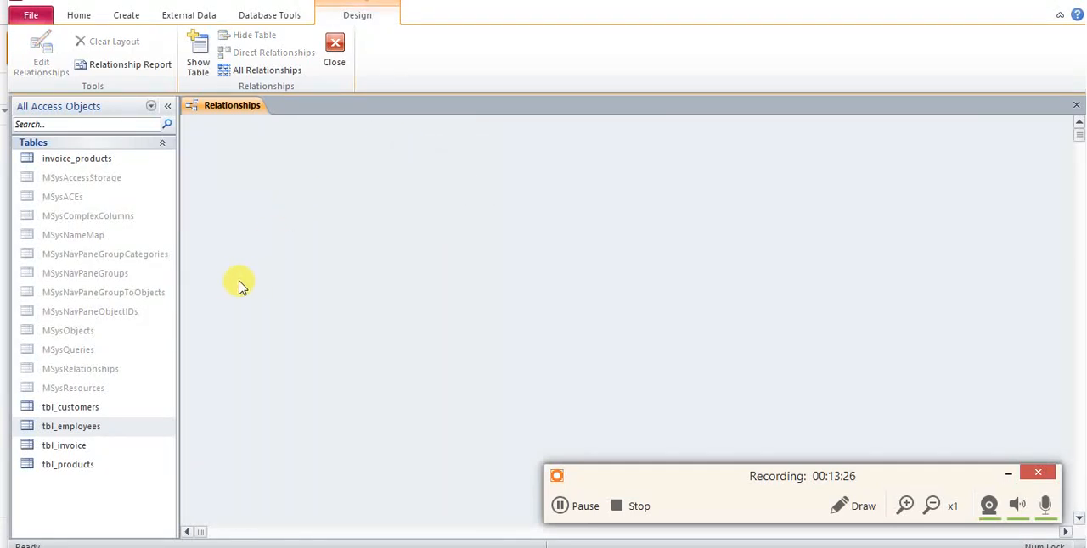
Add tbl_customers and tbl_employees to the relationships layout and compare it with the entity diagram.
{"action": "left_click_drag", "start_coordinate": [78, 410], "coordinate": [344, 185]}
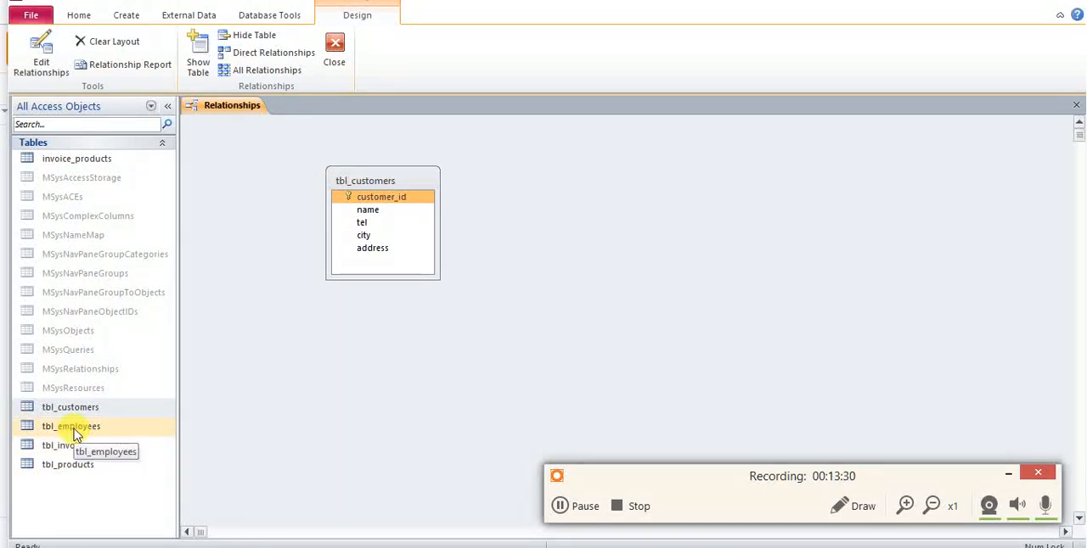
{"action": "left_click_drag", "start_coordinate": [71, 427], "coordinate": [401, 357]}
{"action": "left_click_drag", "start_coordinate": [510, 278], "coordinate": [509, 281]}
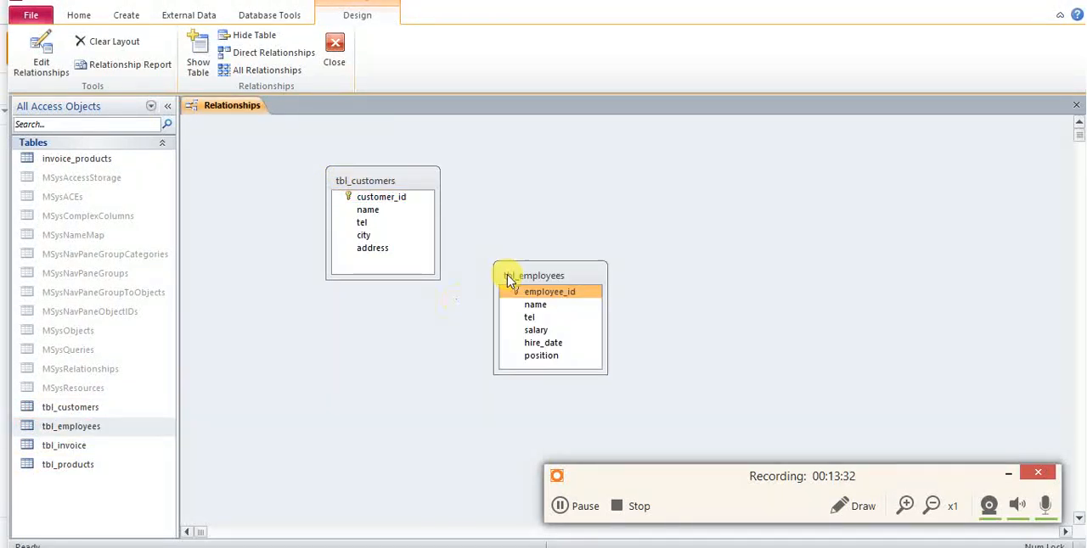
{"action": "key", "text": "alt+Tab"}
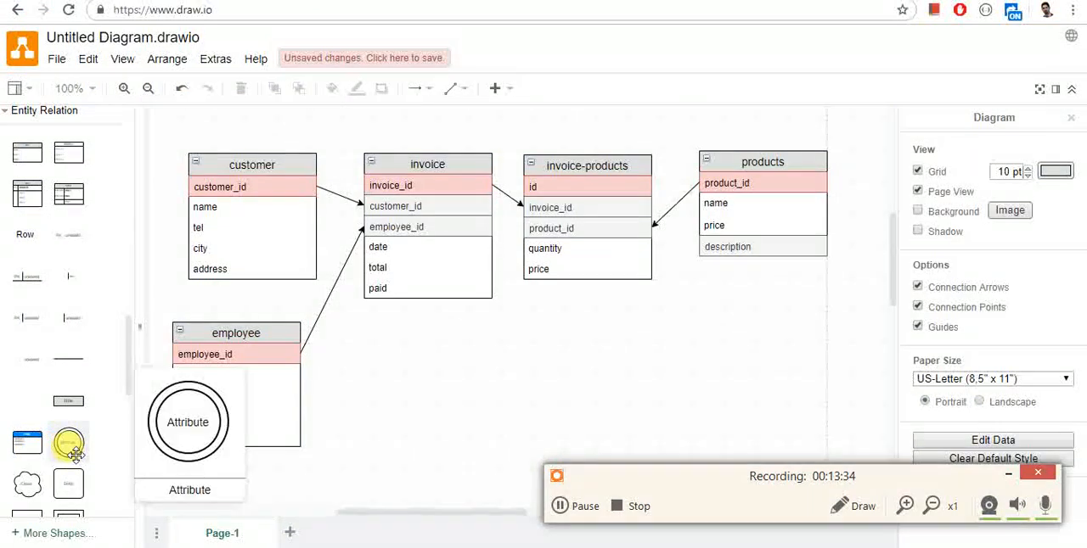
{"action": "key", "text": "alt+Tab"}
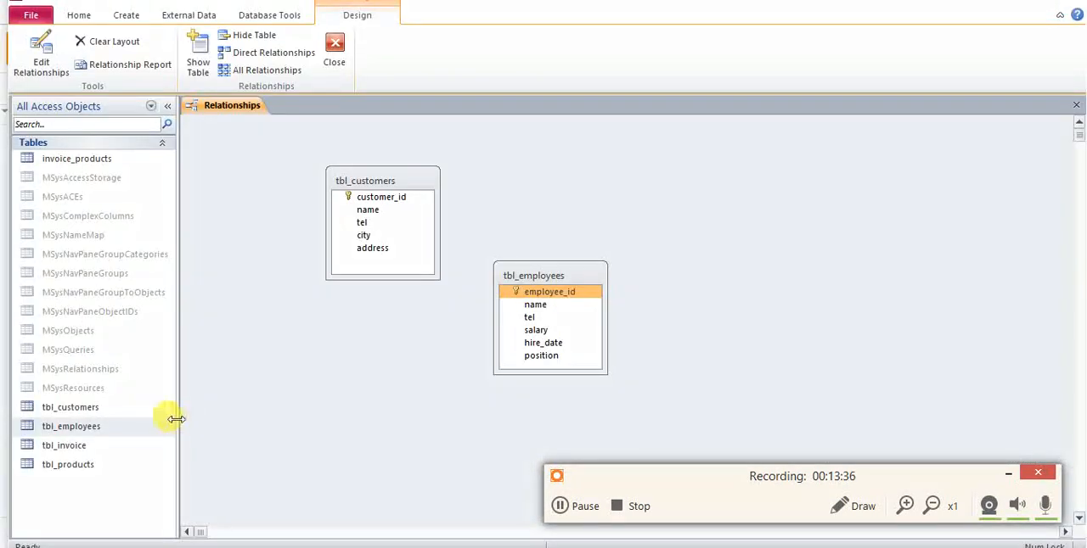
Close the relationships layout, saving its changes, and reopen it.
{"action": "right_click", "coordinate": [224, 109]}
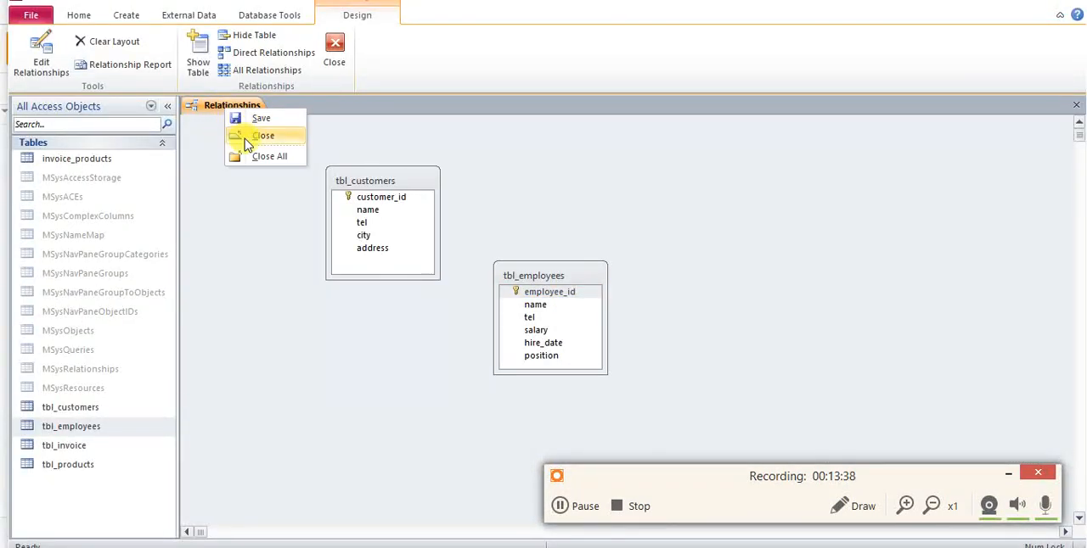
{"action": "left_click", "coordinate": [245, 139]}
{"action": "left_click", "coordinate": [482, 307]}
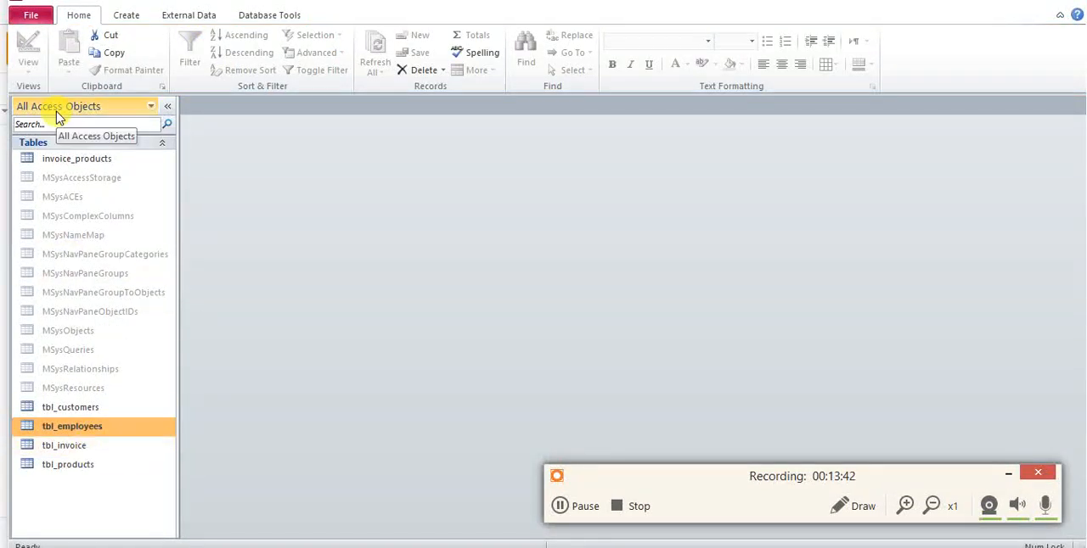
{"action": "left_click", "coordinate": [246, 13]}
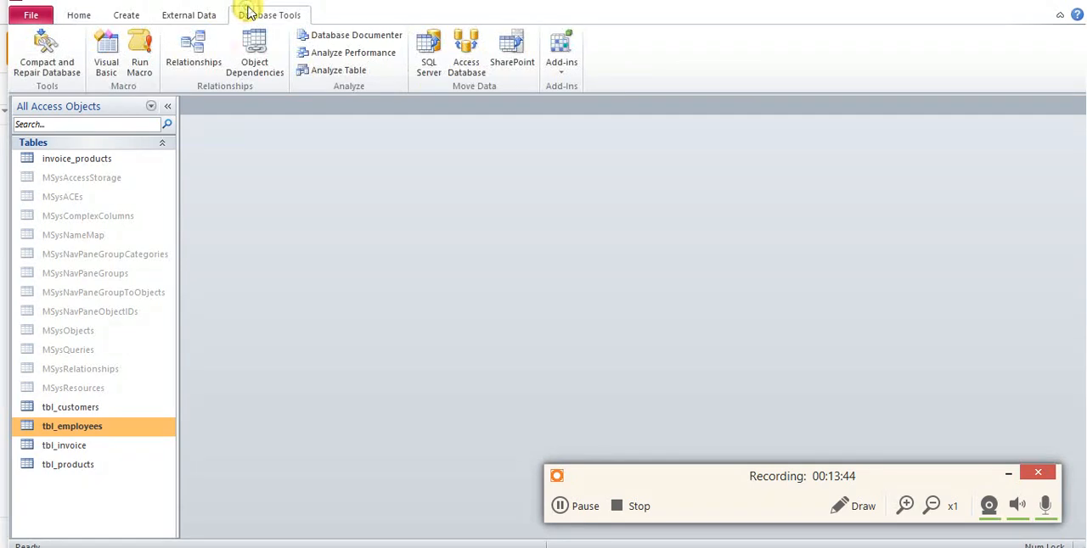
{"action": "left_click", "coordinate": [208, 72]}
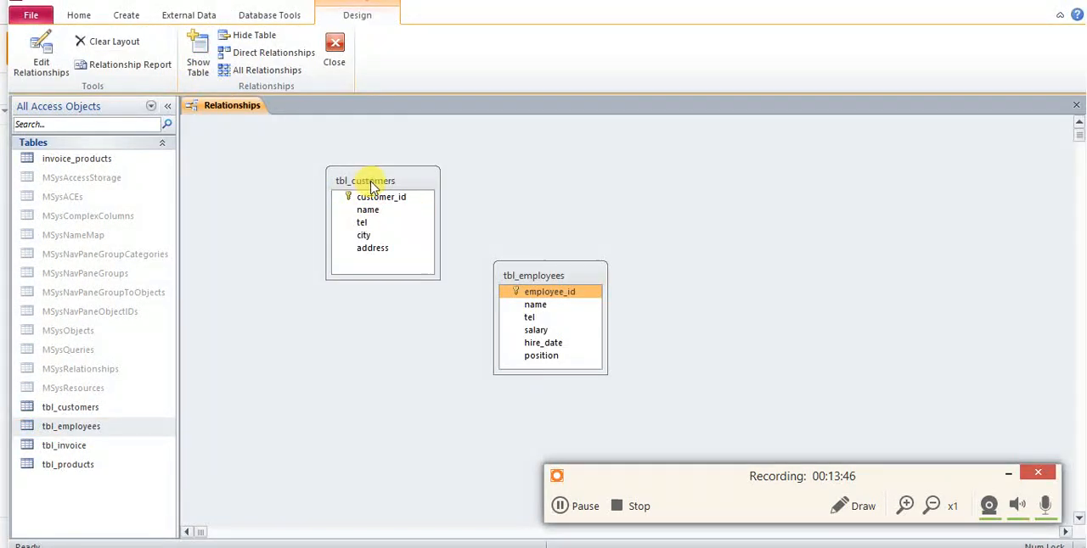
Add invoice_products, tbl_invoice and tbl_products to the relationships layout, placing tbl_products to the right of invoice_products.
{"action": "left_click_drag", "start_coordinate": [68, 159], "coordinate": [606, 191]}
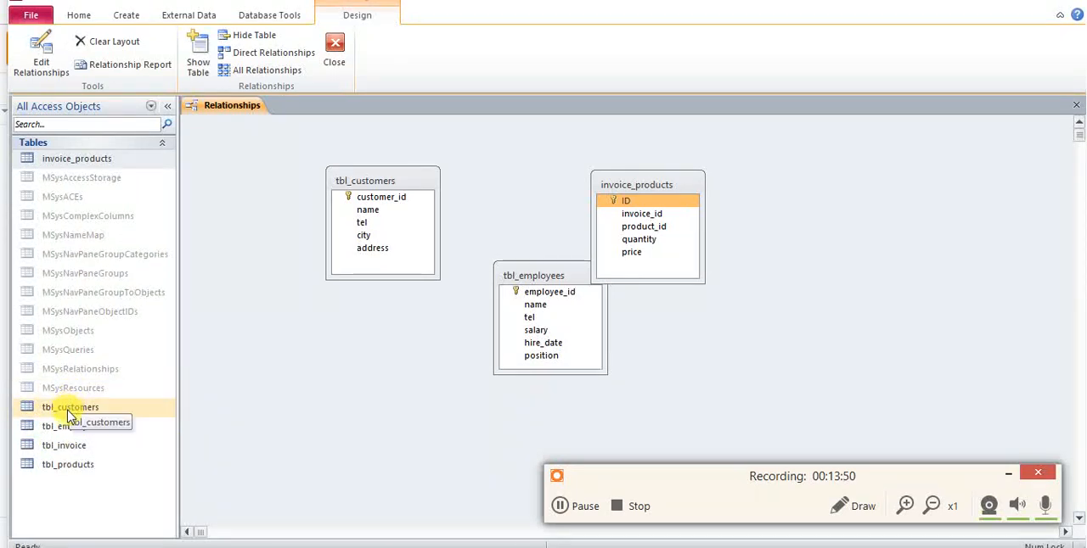
{"action": "left_click_drag", "start_coordinate": [68, 450], "coordinate": [371, 306]}
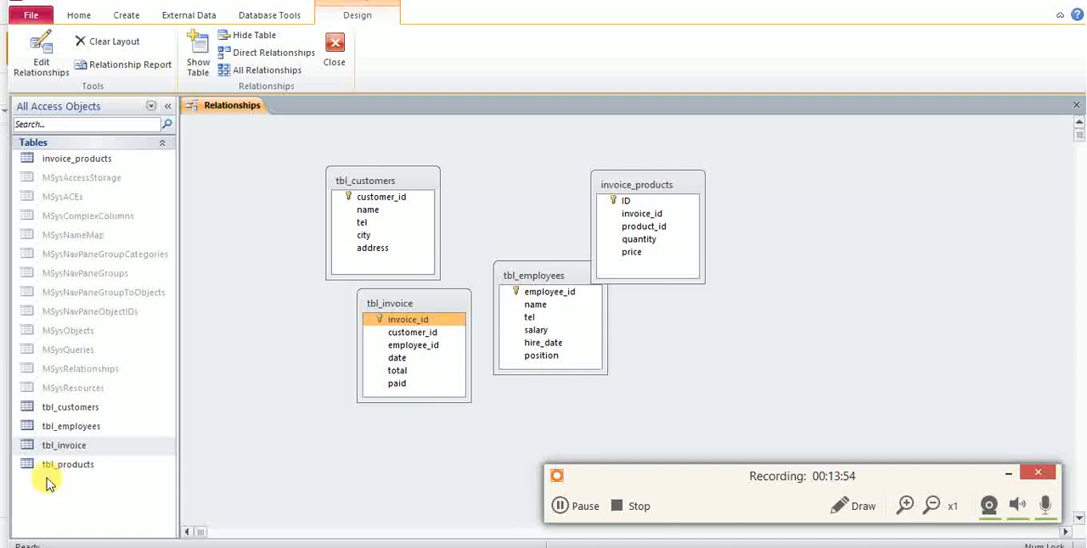
{"action": "left_click_drag", "start_coordinate": [49, 472], "coordinate": [659, 315]}
{"action": "left_click_drag", "start_coordinate": [820, 226], "coordinate": [817, 223]}
Arrange the tables like the entity diagram: tbl_customers above tbl_employees, with tbl_invoice and invoice_products between them and tbl_products.
{"action": "left_click", "coordinate": [408, 196]}
{"action": "left_click_drag", "start_coordinate": [407, 181], "coordinate": [342, 155]}
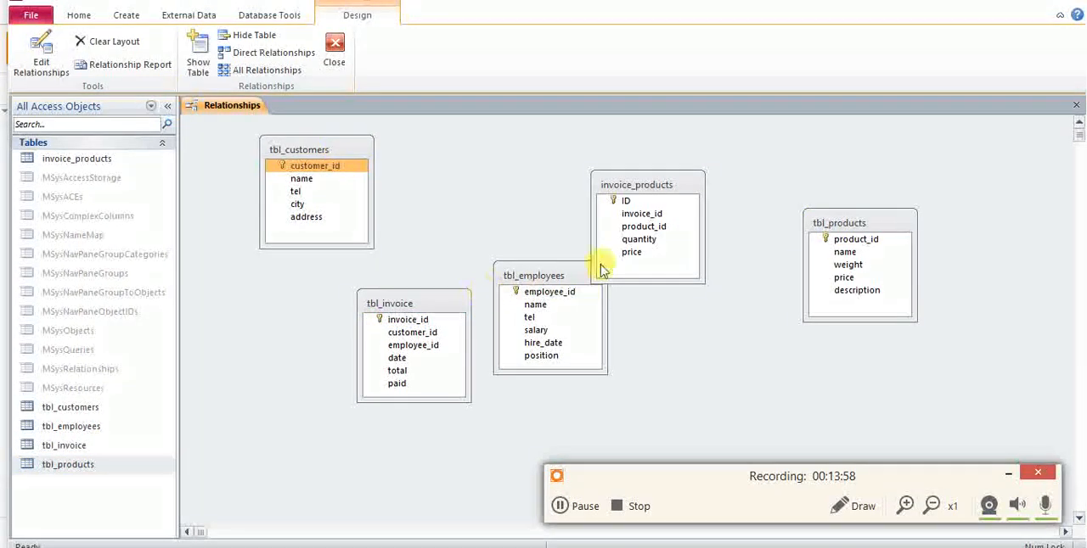
{"action": "left_click_drag", "start_coordinate": [549, 281], "coordinate": [310, 323]}
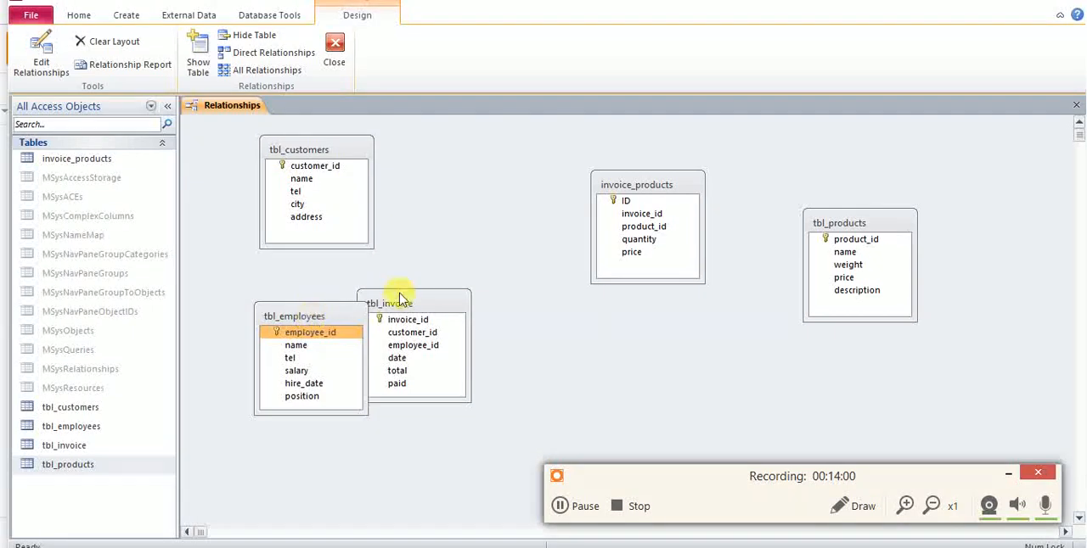
{"action": "left_click_drag", "start_coordinate": [411, 307], "coordinate": [502, 177]}
{"action": "left_click_drag", "start_coordinate": [634, 180], "coordinate": [684, 192]}
{"action": "left_click", "coordinate": [478, 180]}
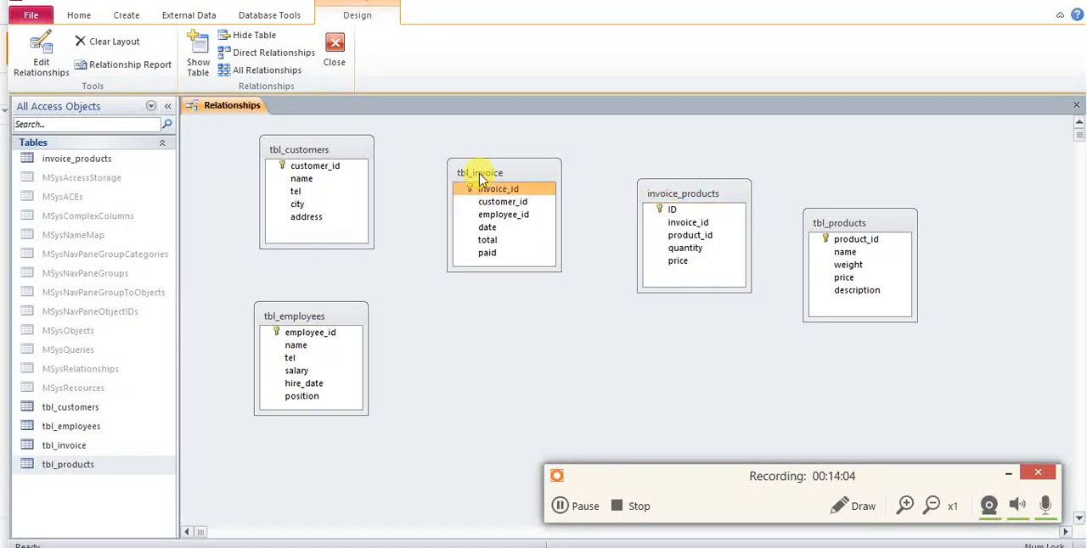
{"action": "left_click_drag", "start_coordinate": [481, 179], "coordinate": [462, 194]}
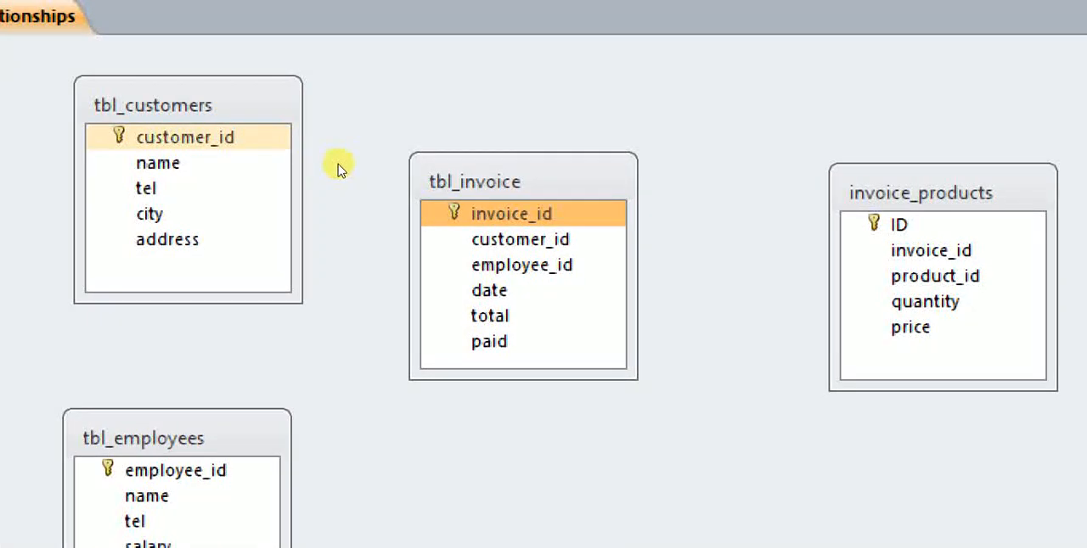
Relate customer_id of tbl_customers to customer_id of tbl_invoice, enforcing referential integrity with cascade update and cascade delete.
{"action": "left_click_drag", "start_coordinate": [216, 138], "coordinate": [473, 220]}
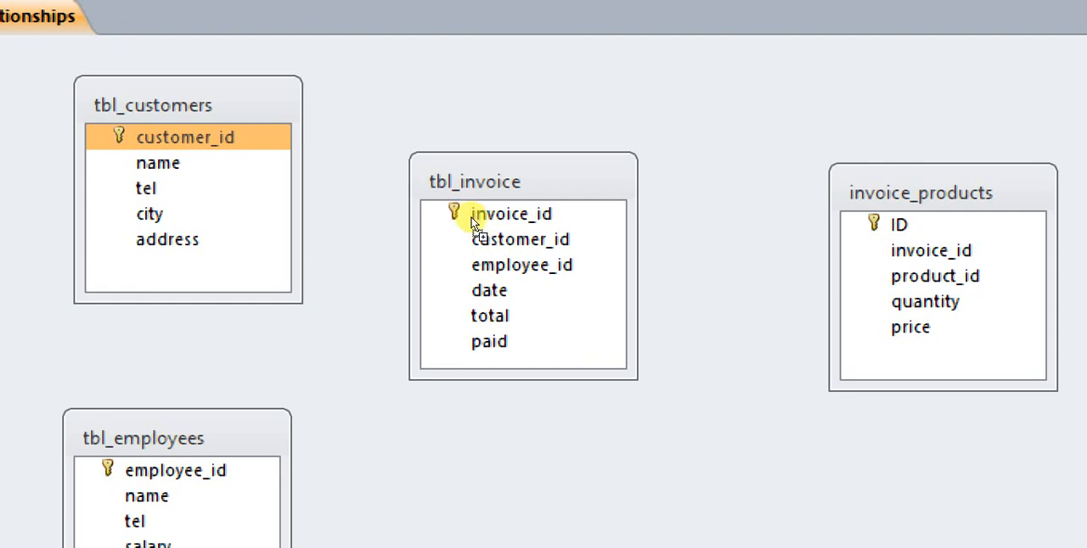
{"action": "left_click_drag", "start_coordinate": [471, 217], "coordinate": [474, 215]}
{"action": "left_click", "coordinate": [451, 237]}
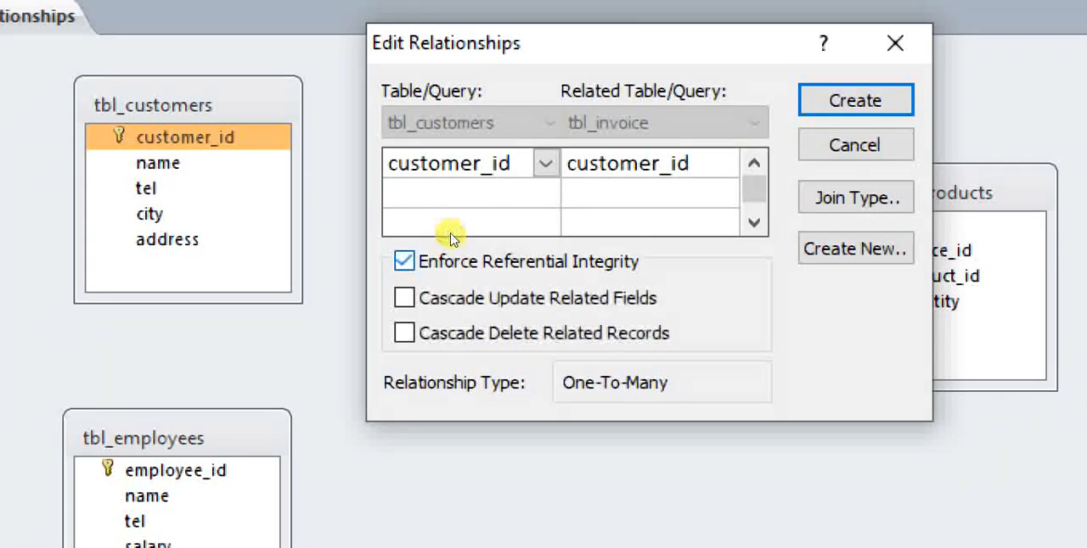
{"action": "left_click", "coordinate": [445, 297]}
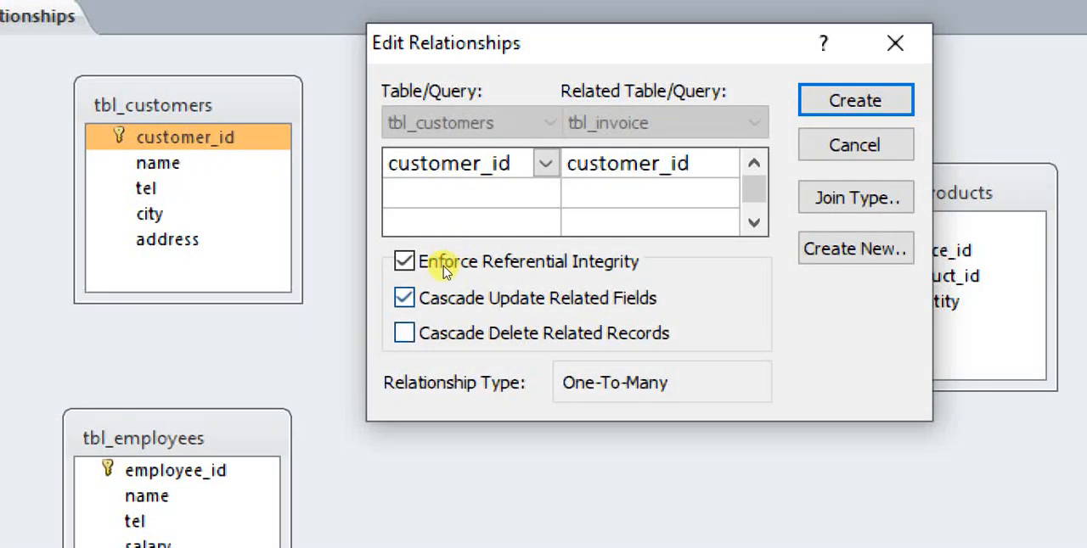
{"action": "left_click", "coordinate": [445, 332]}
{"action": "left_click_drag", "start_coordinate": [521, 114], "coordinate": [511, 111]}
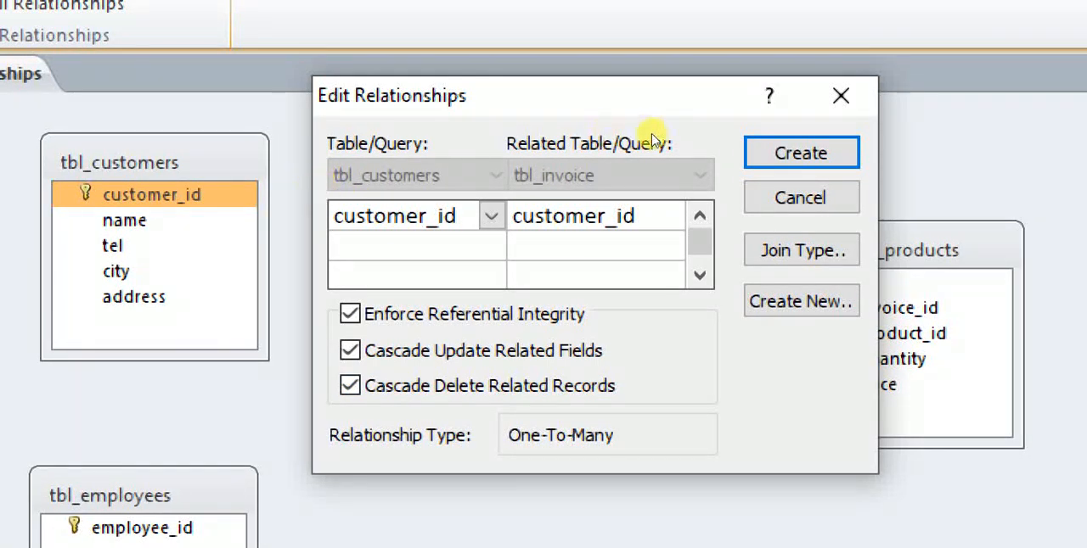
{"action": "key", "text": "Return"}
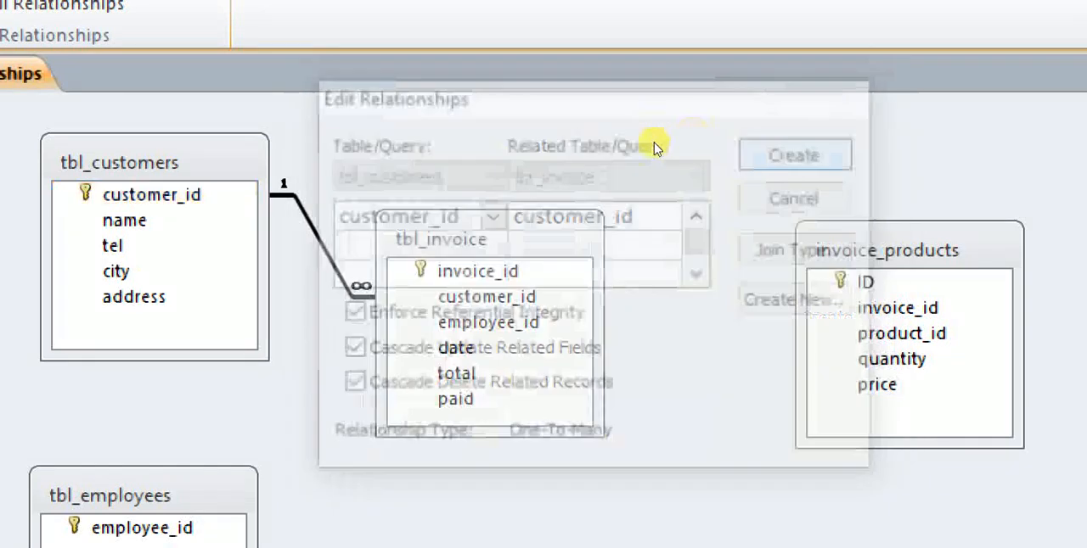
Move tbl_invoice and tbl_employees up and relate their employee_id fields, enforcing referential integrity with cascade update and cascade delete.
{"action": "left_click_drag", "start_coordinate": [480, 217], "coordinate": [481, 154]}
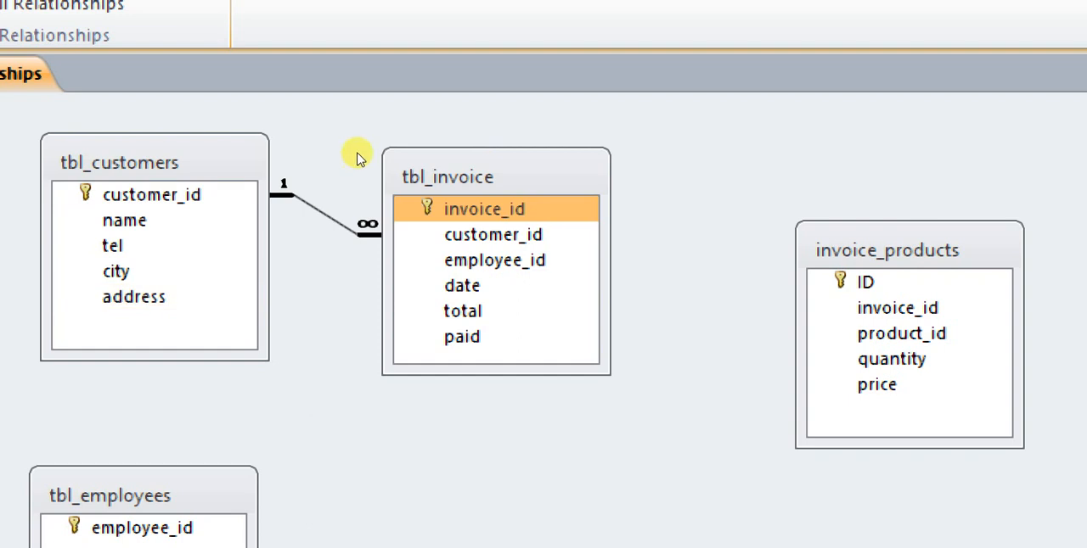
{"action": "left_click_drag", "start_coordinate": [326, 320], "coordinate": [485, 213]}
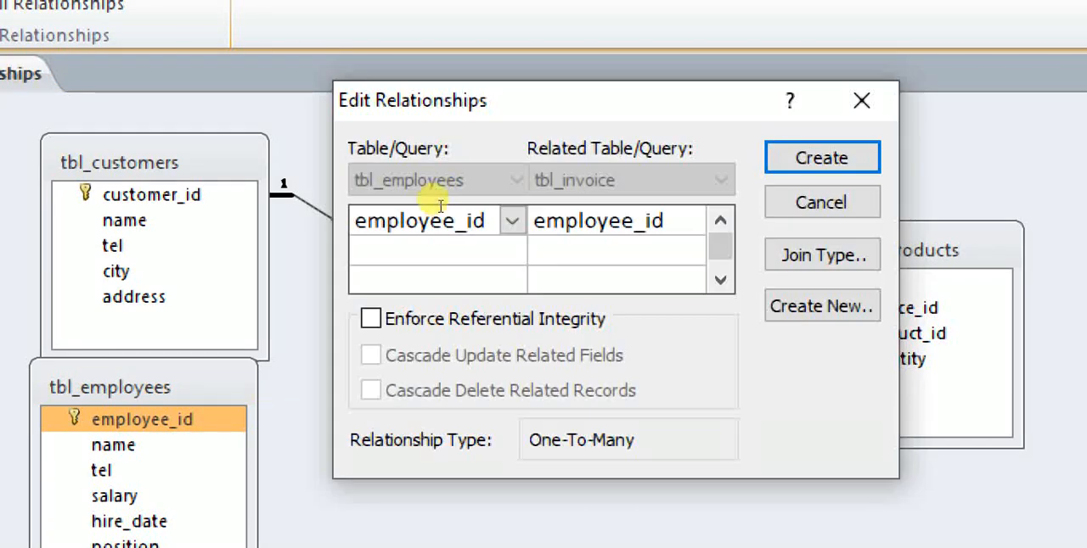
{"action": "key", "text": "alt+e"}
{"action": "key", "text": "alt+u"}
{"action": "key", "text": "alt+d"}
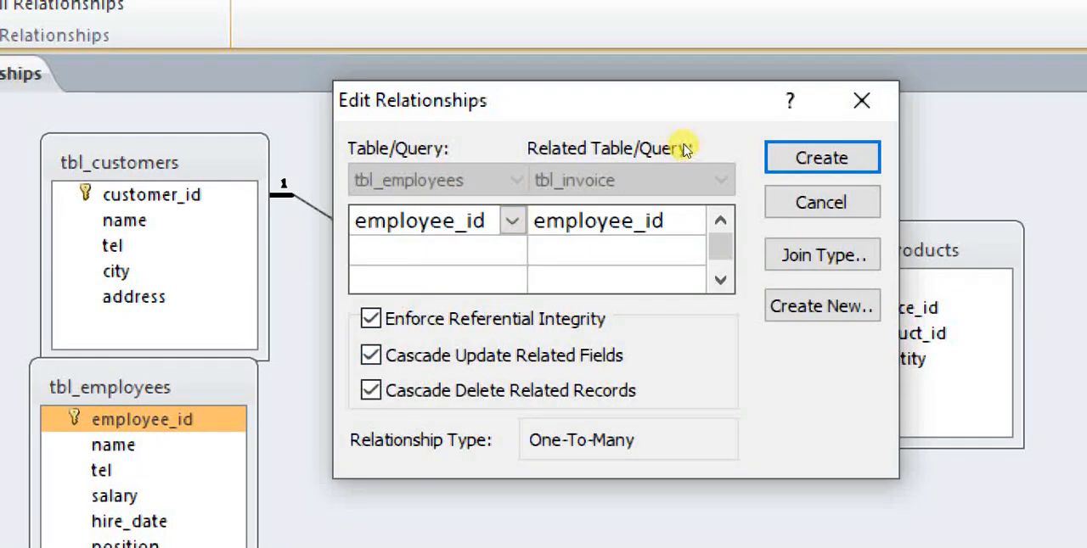
{"action": "key", "text": "Return"}
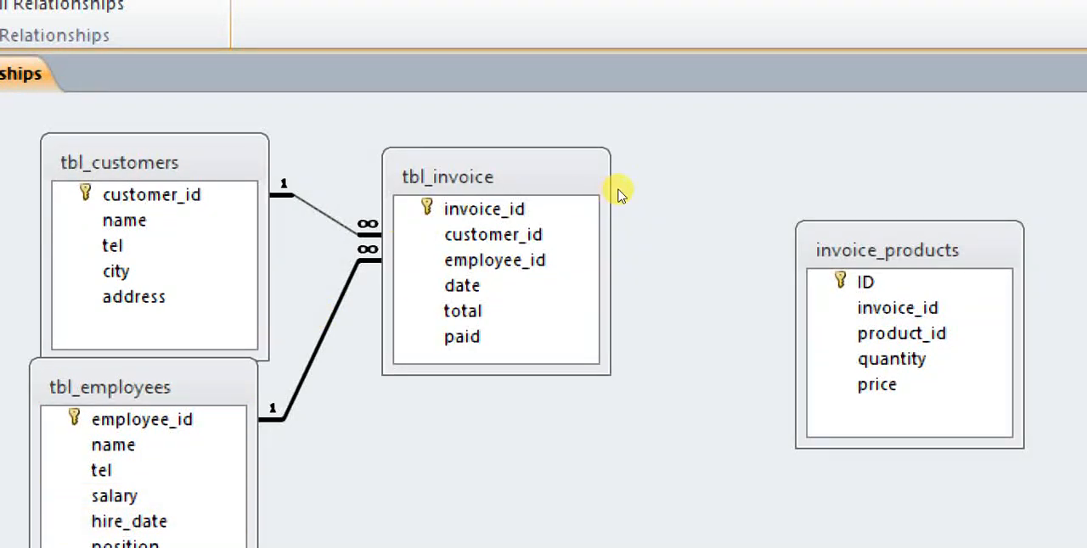
Move invoice_products closer to tbl_invoice and relate their invoice_id fields, enforcing referential integrity with cascade update and cascade delete.
{"action": "left_click", "coordinate": [664, 188]}
{"action": "left_click_drag", "start_coordinate": [664, 188], "coordinate": [637, 156]}
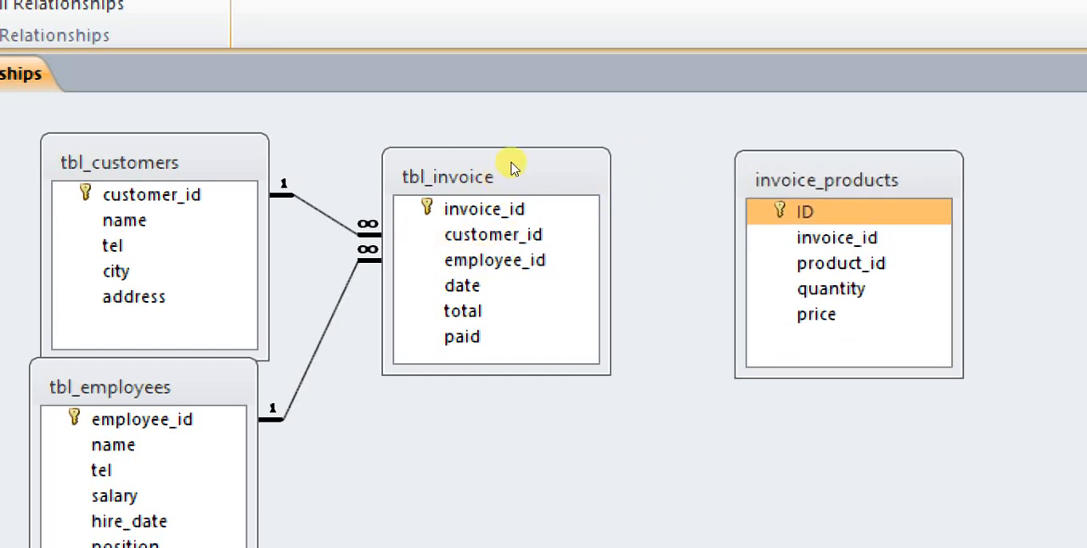
{"action": "left_click_drag", "start_coordinate": [488, 209], "coordinate": [642, 190]}
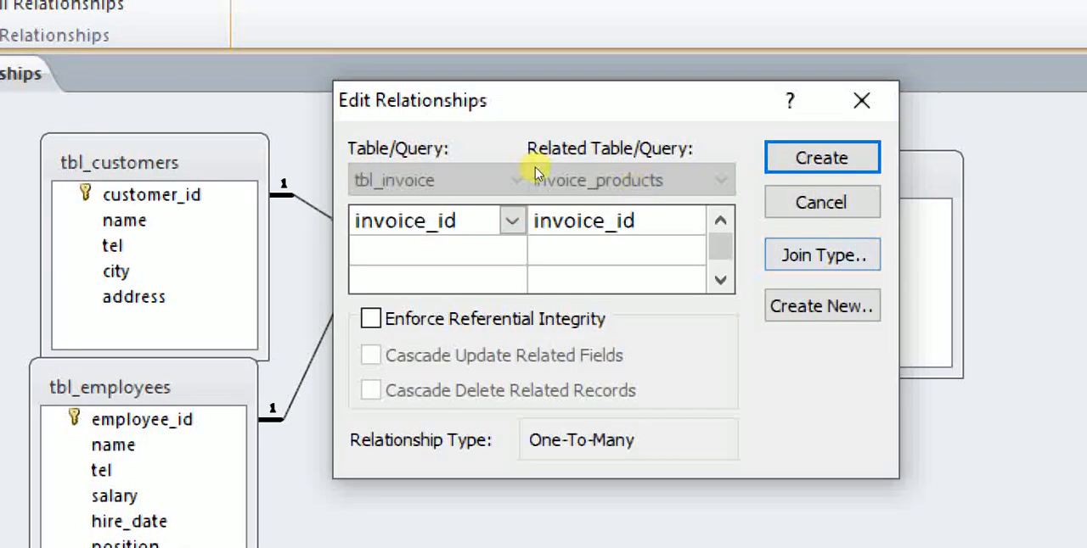
{"action": "left_click", "coordinate": [371, 319]}
{"action": "left_click", "coordinate": [371, 355]}
{"action": "left_click", "coordinate": [371, 390]}
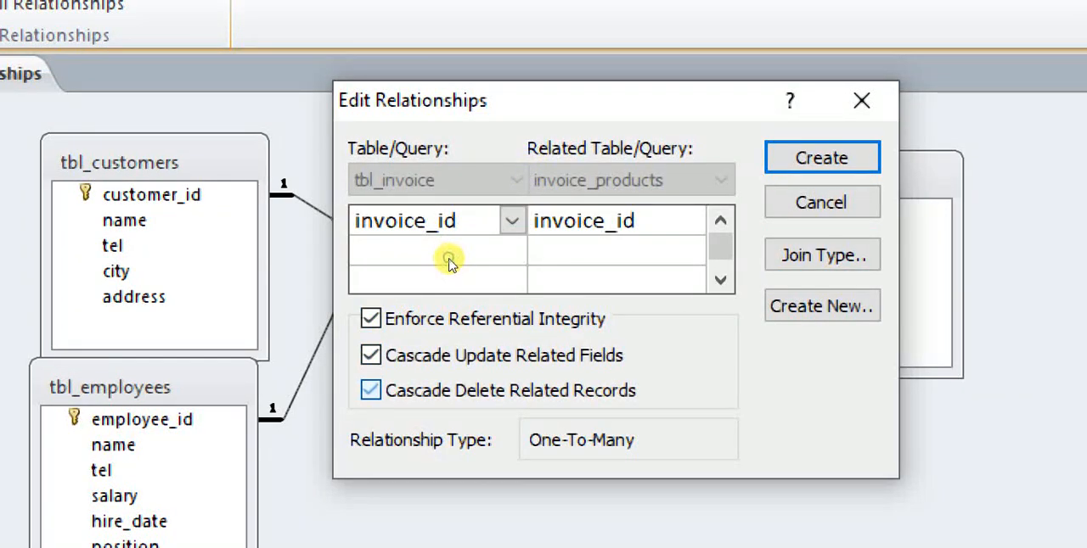
{"action": "left_click", "coordinate": [821, 158]}
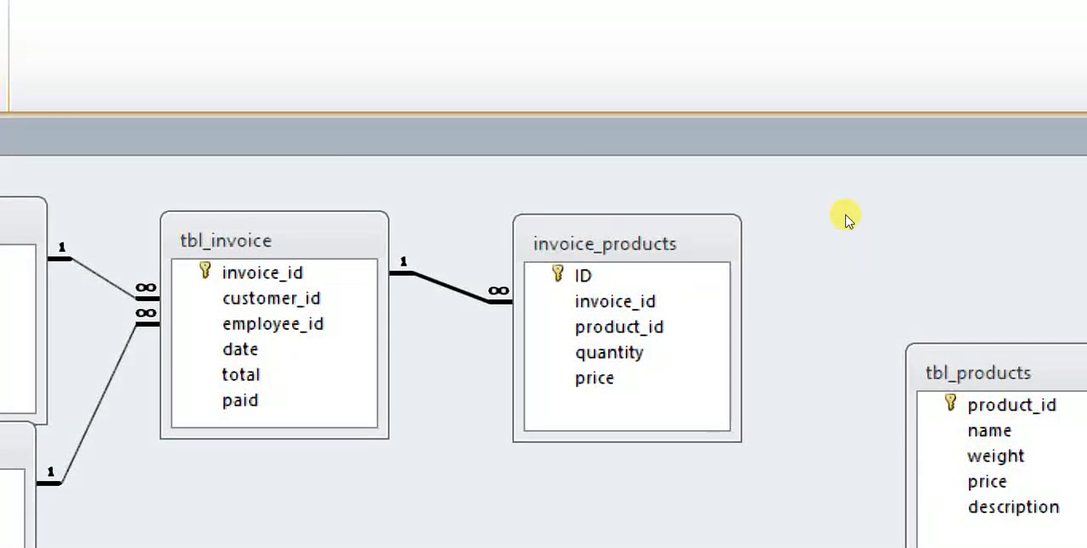
Relate product_id of tbl_products to product_id of invoice_products with referential integrity, cascade update and cascade delete, and move tbl_employees down, clear of tbl_customers.
{"action": "left_click_drag", "start_coordinate": [845, 215], "coordinate": [739, 187]}
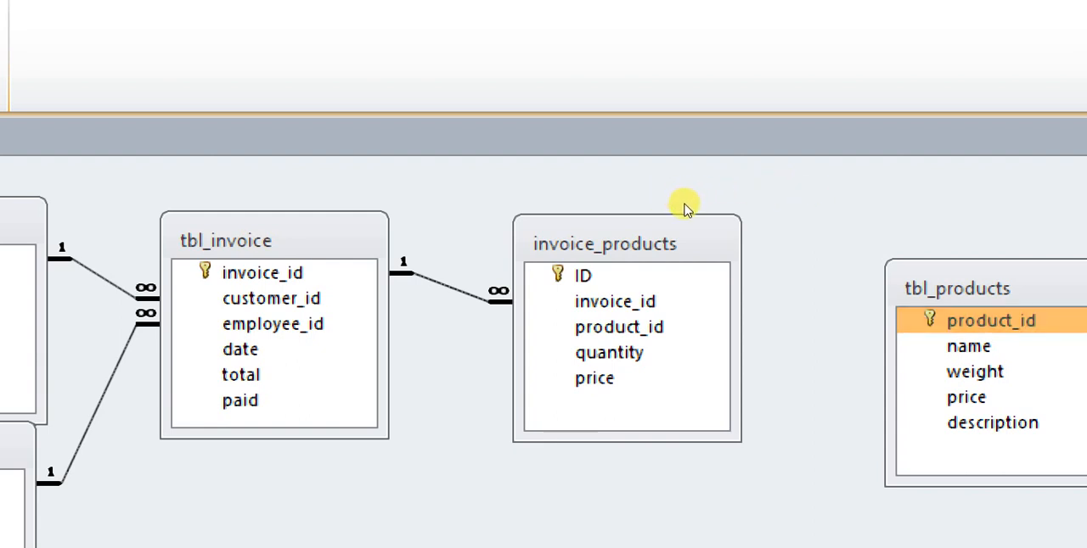
{"action": "left_click_drag", "start_coordinate": [836, 202], "coordinate": [660, 201]}
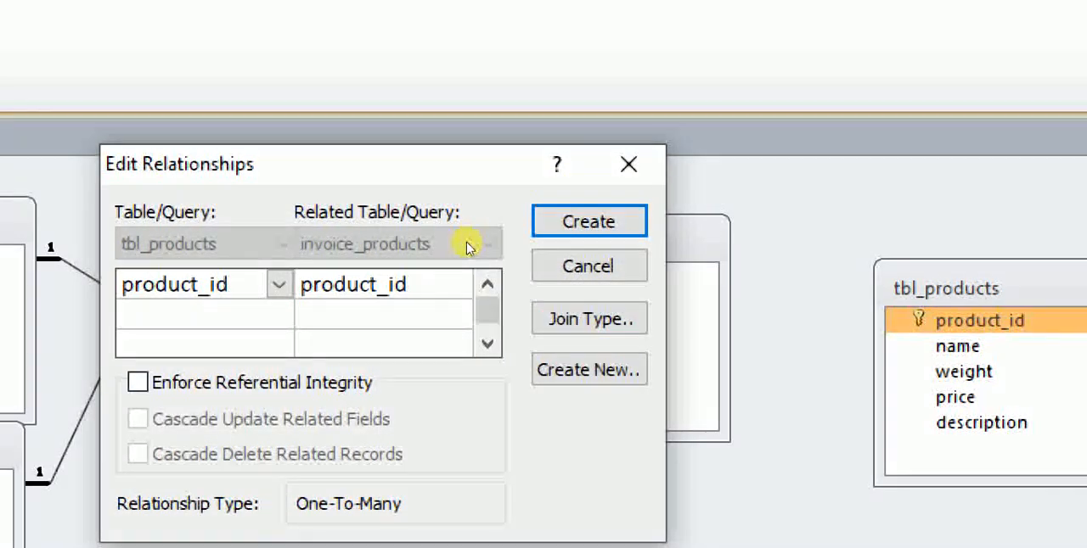
{"action": "left_click", "coordinate": [138, 382]}
{"action": "left_click", "coordinate": [137, 419]}
{"action": "left_click", "coordinate": [138, 454]}
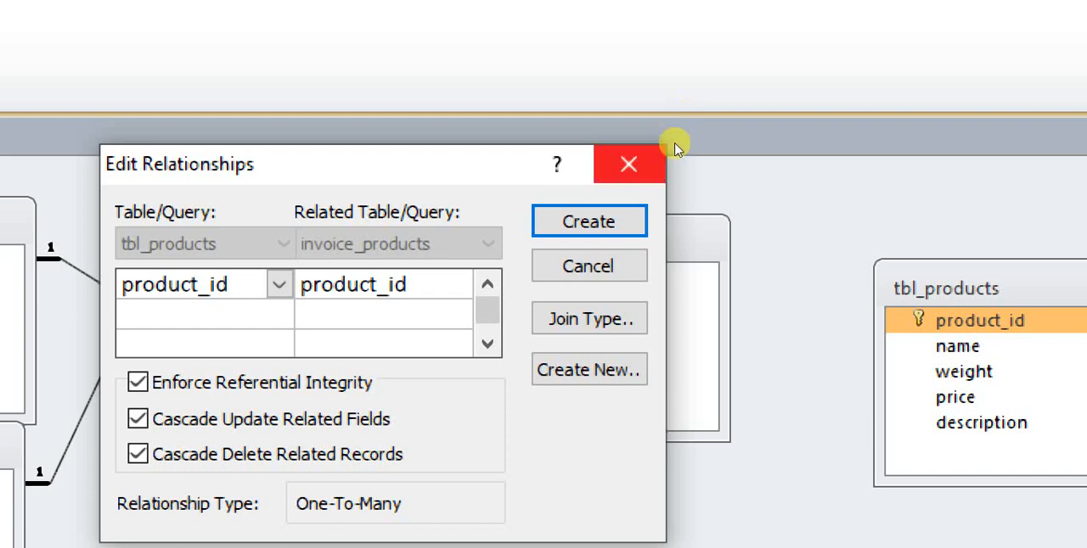
{"action": "left_click", "coordinate": [588, 222]}
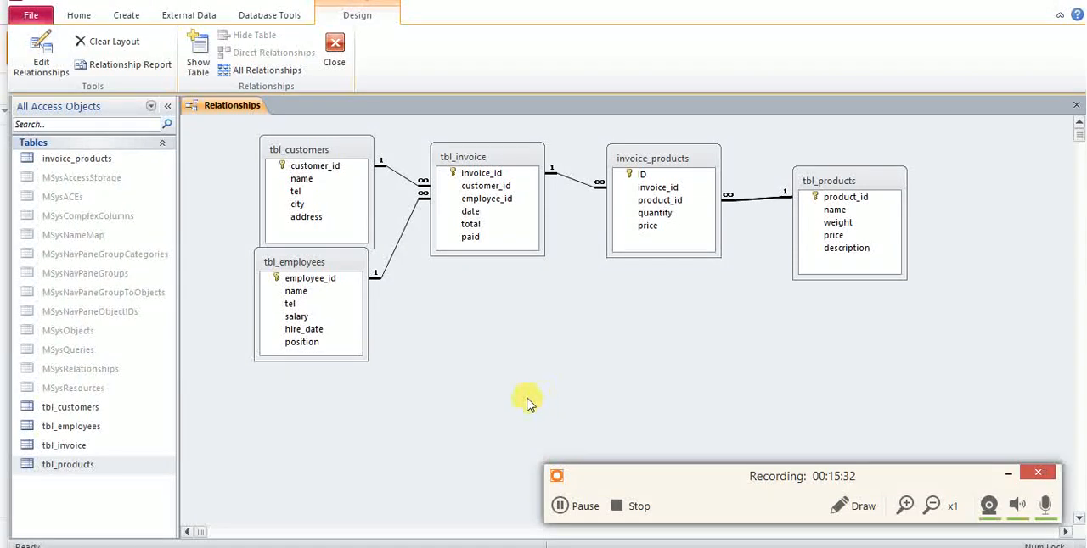
{"action": "left_click_drag", "start_coordinate": [340, 272], "coordinate": [347, 290]}
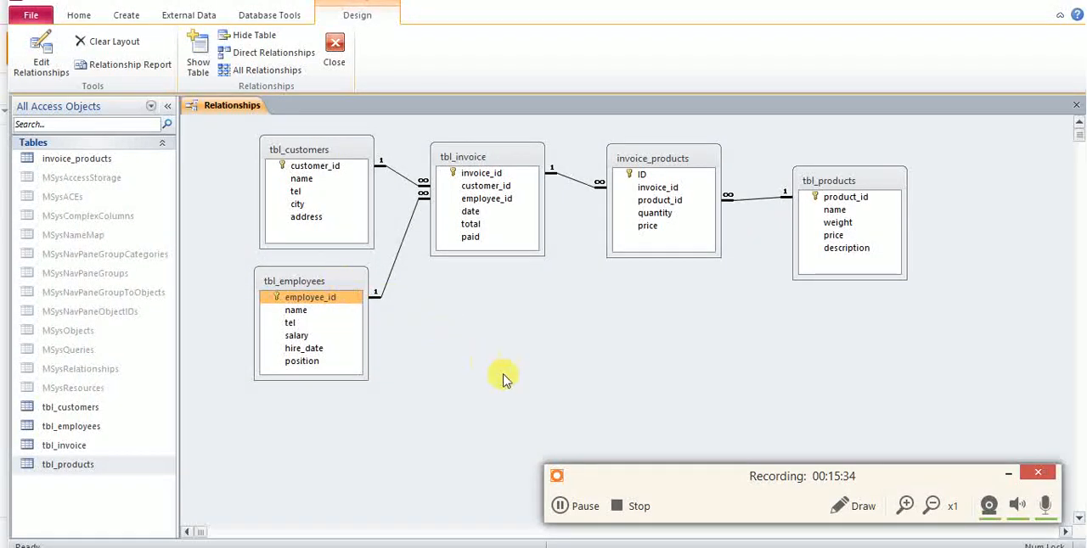